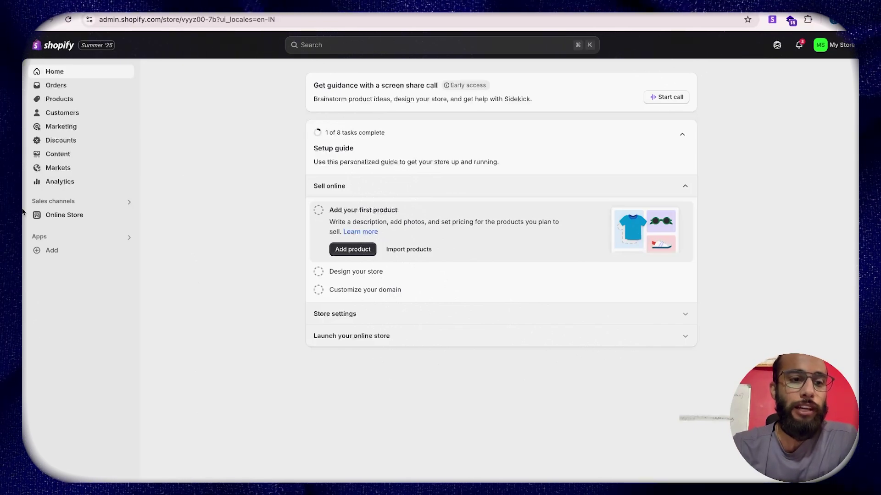
# Open the online store's themes and look over the current Dawn theme and the popular free themes.
pyautogui.click(56, 215)
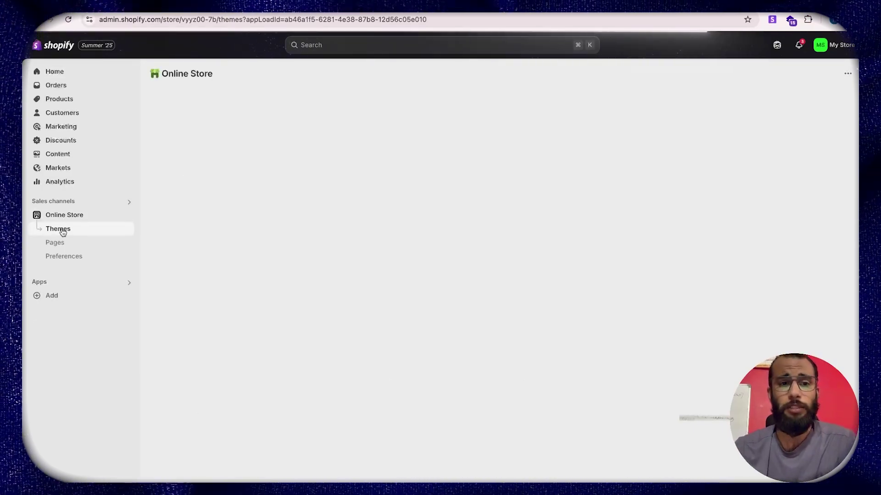
pyautogui.scroll(-4, 466, 359)
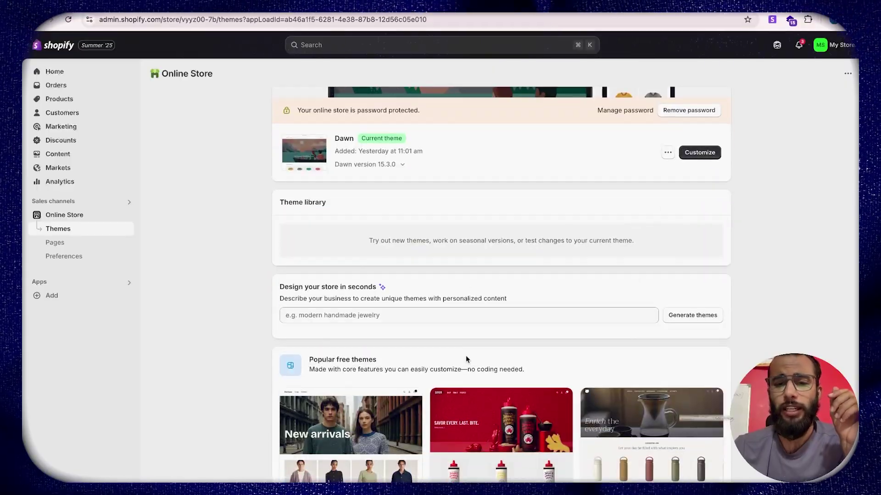
pyautogui.scroll(-5, 466, 359)
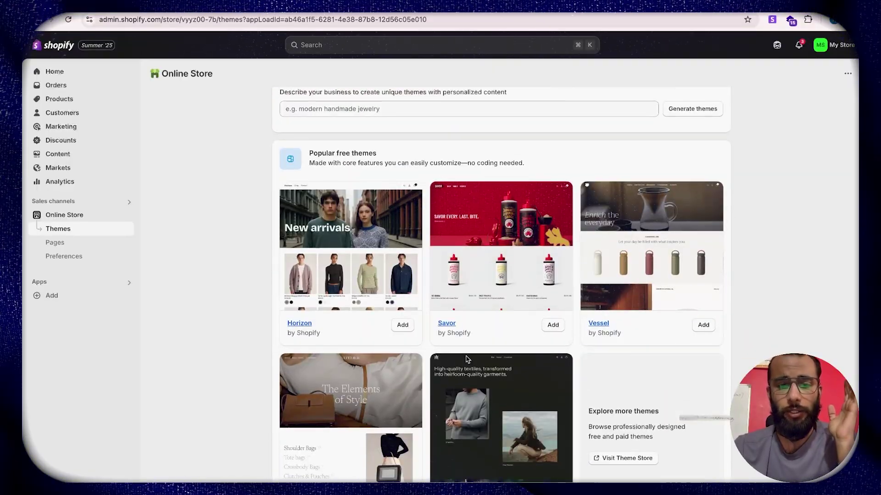
pyautogui.scroll(-1, 555, 313)
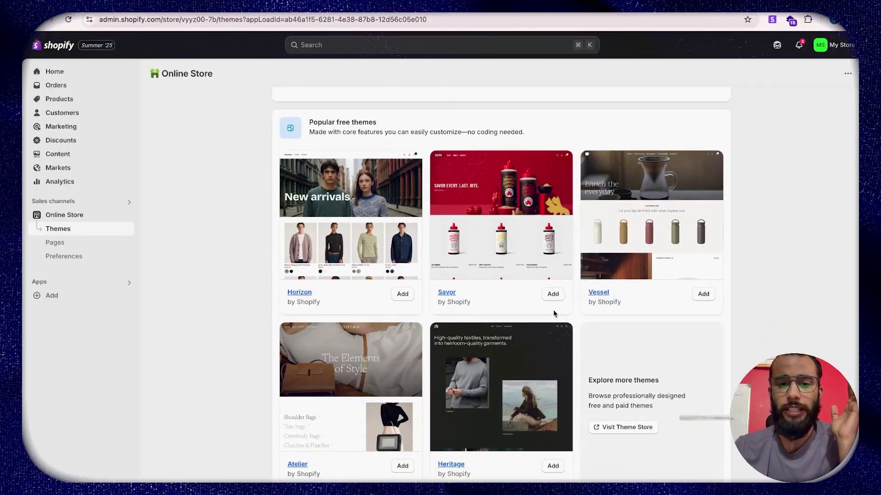
pyautogui.scroll(1, 561, 227)
pyautogui.scroll(6, 560, 227)
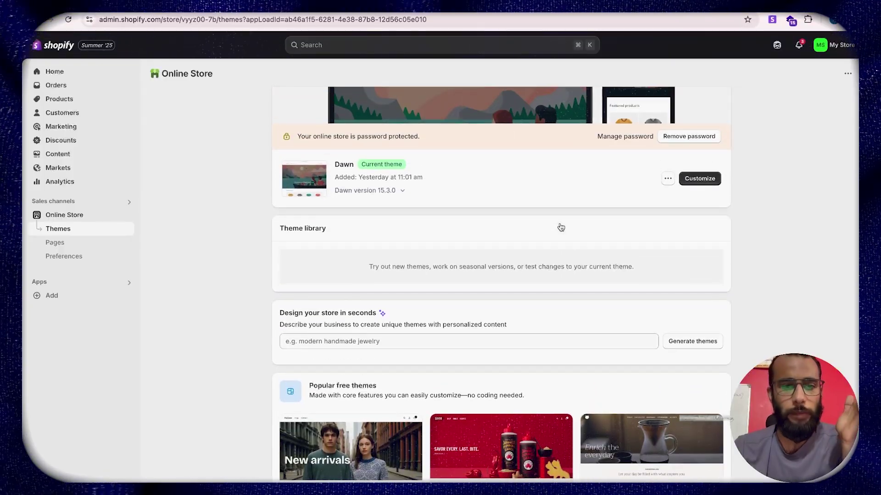
pyautogui.scroll(2, 561, 227)
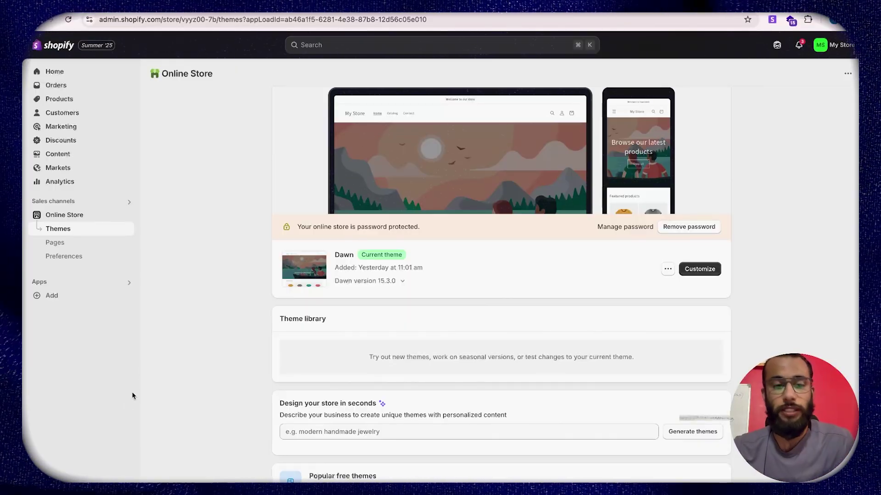
# Open the store's domain settings and view the details of the primary myshopify.com domain.
pyautogui.click(54, 482)
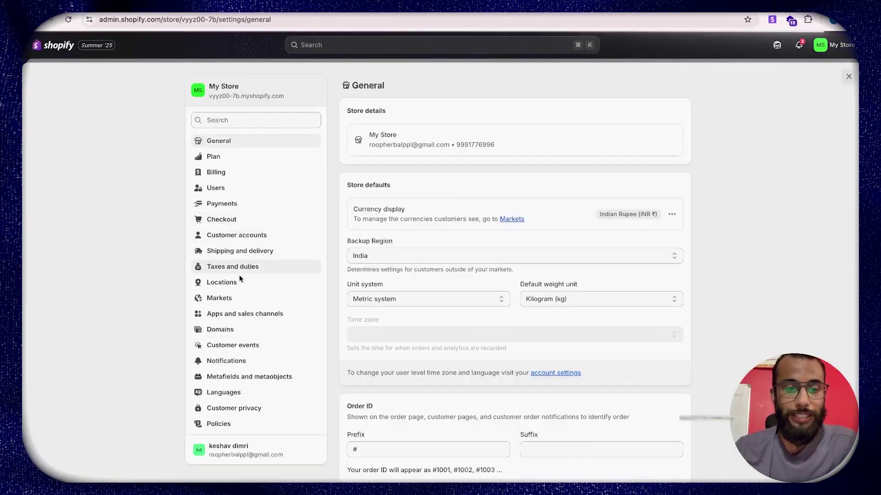
pyautogui.click(232, 339)
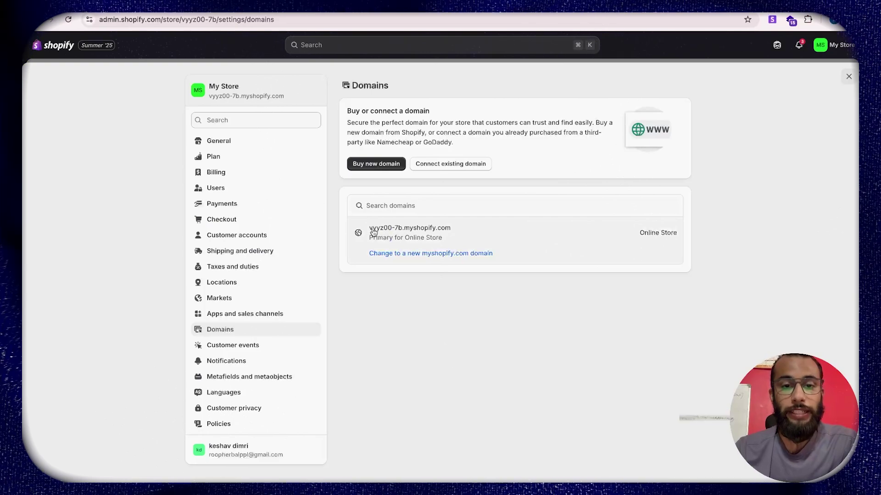
pyautogui.click(443, 232)
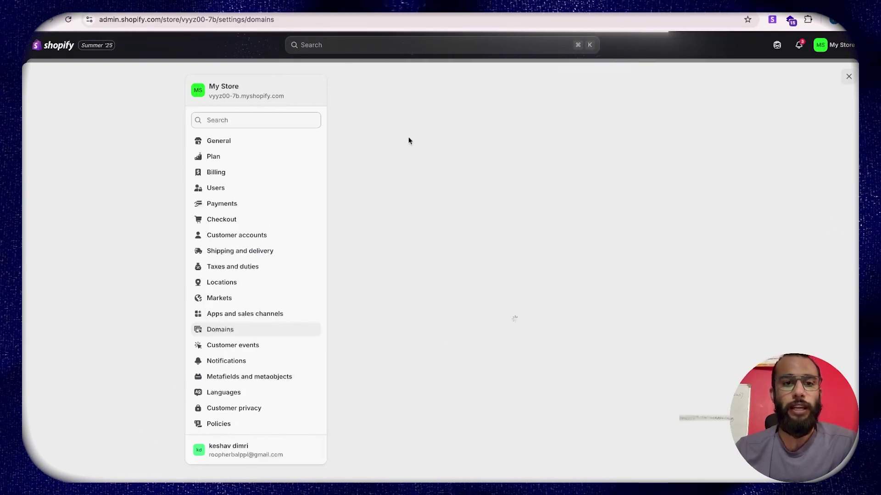
# Copy the store address vyyz00-7b.myshopify.com from the settings and open it in a new browser tab.
pyautogui.moveTo(282, 96); pyautogui.dragTo(208, 100)
pyautogui.press('super+c')
pyautogui.press('super+t')
pyautogui.press('super+v')
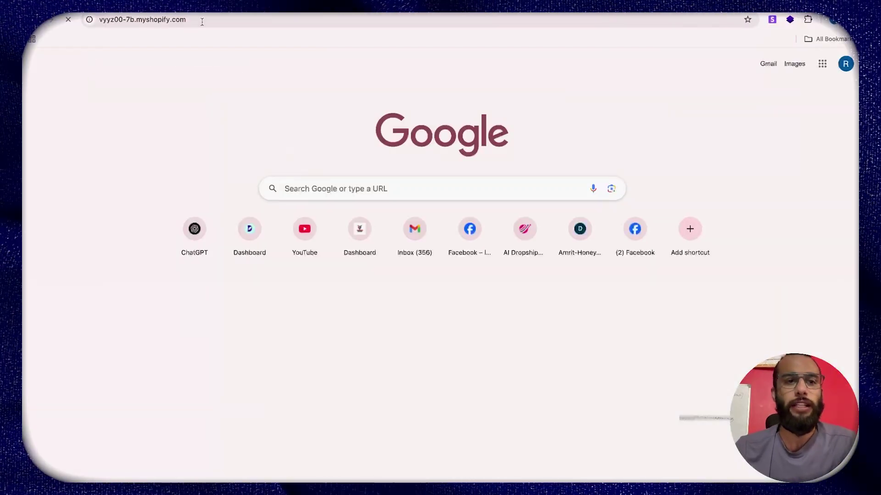
pyautogui.press('Return')
pyautogui.moveTo(121, 20); pyautogui.dragTo(238, 20)
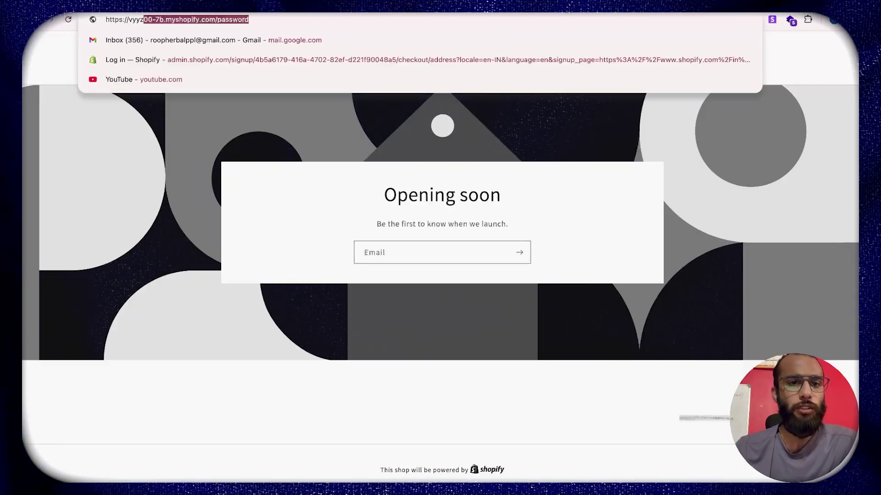
pyautogui.click(331, 183)
pyautogui.moveTo(198, 21); pyautogui.dragTo(284, 27)
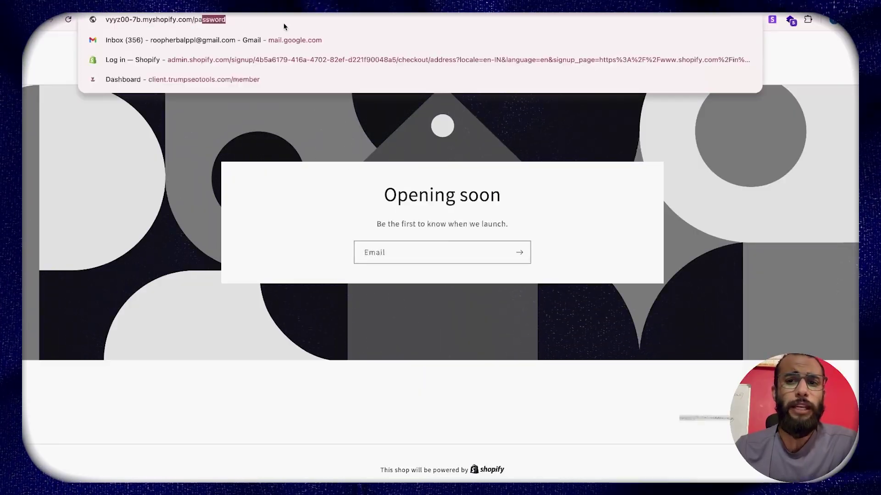
pyautogui.click(344, 150)
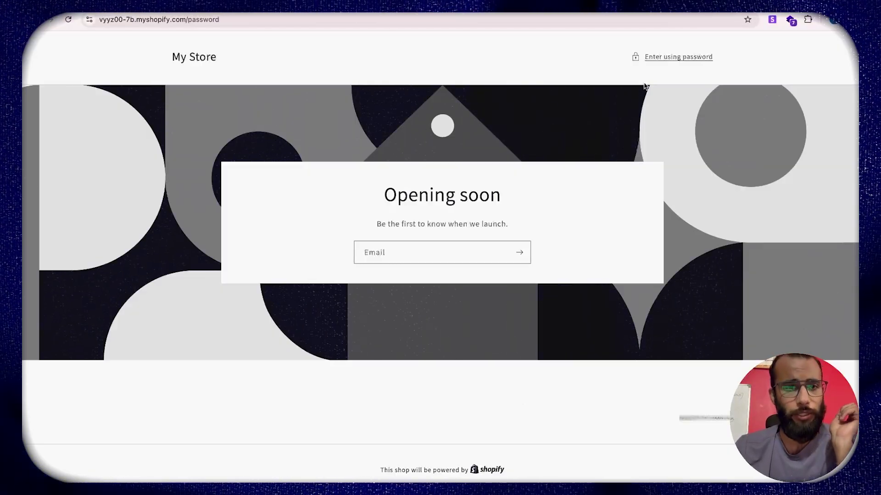
# Open the password entry form from the storefront's "Opening soon" page.
pyautogui.click(672, 60)
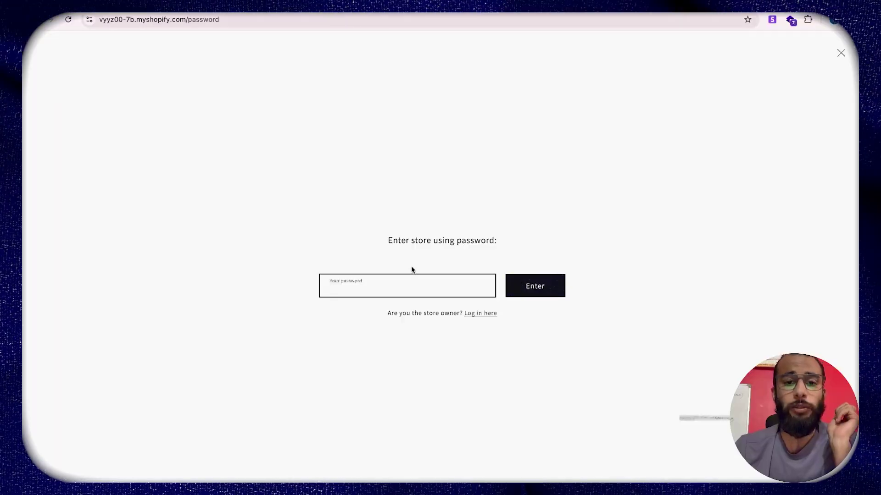
pyautogui.moveTo(387, 239); pyautogui.dragTo(496, 240)
pyautogui.click(385, 289)
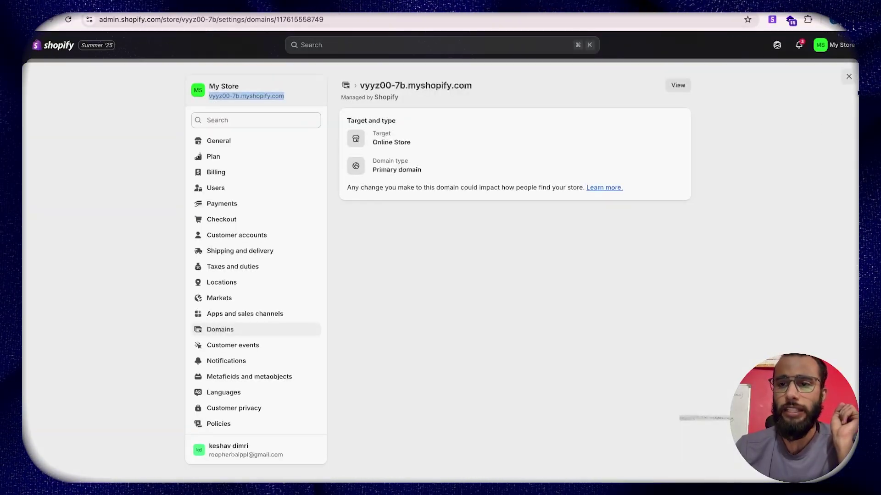
# Return to the store admin, leave the settings and copy the storefront password from the online store preferences.
pyautogui.click(848, 77)
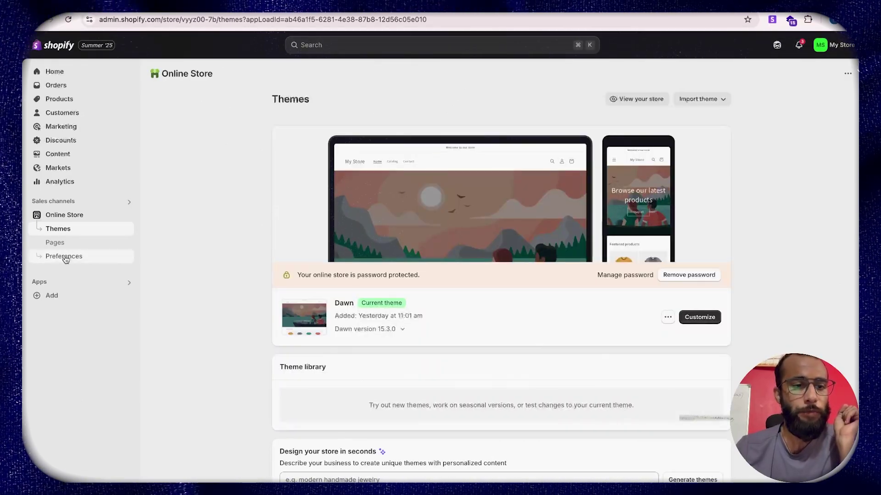
pyautogui.click(64, 257)
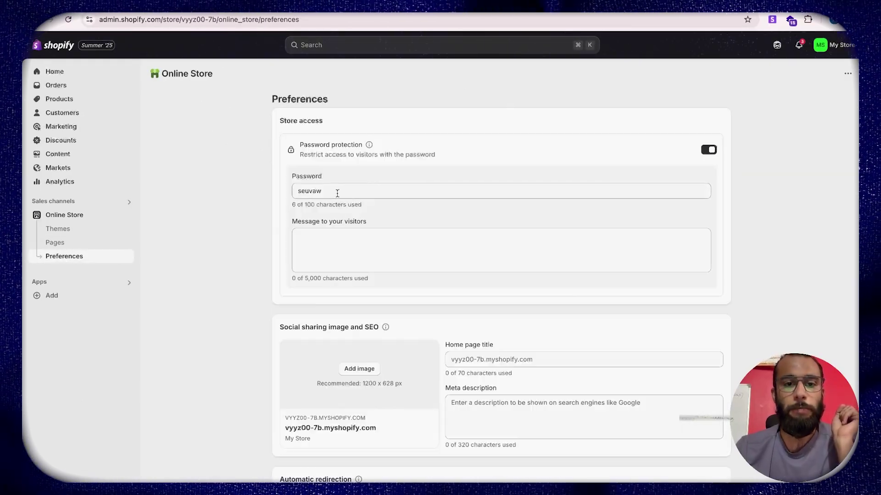
pyautogui.moveTo(337, 193); pyautogui.dragTo(272, 197)
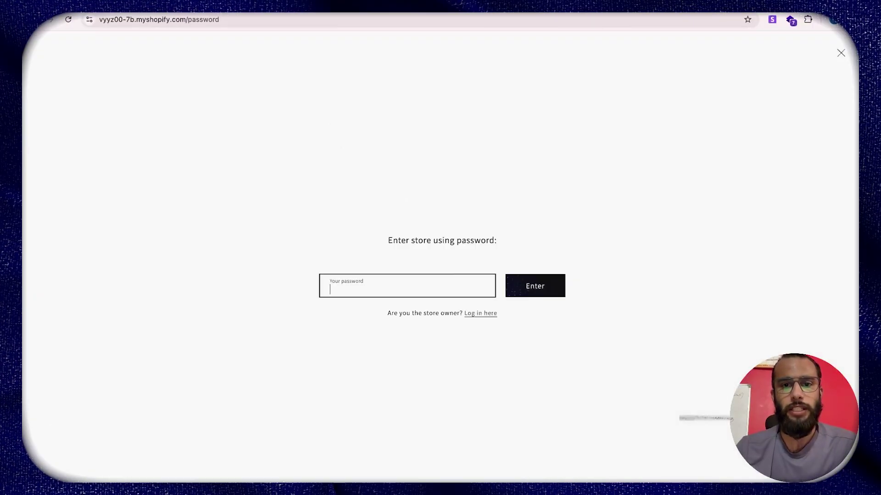
# Enter the storefront password to access the store and decline saving it in the browser.
pyautogui.click(390, 275)
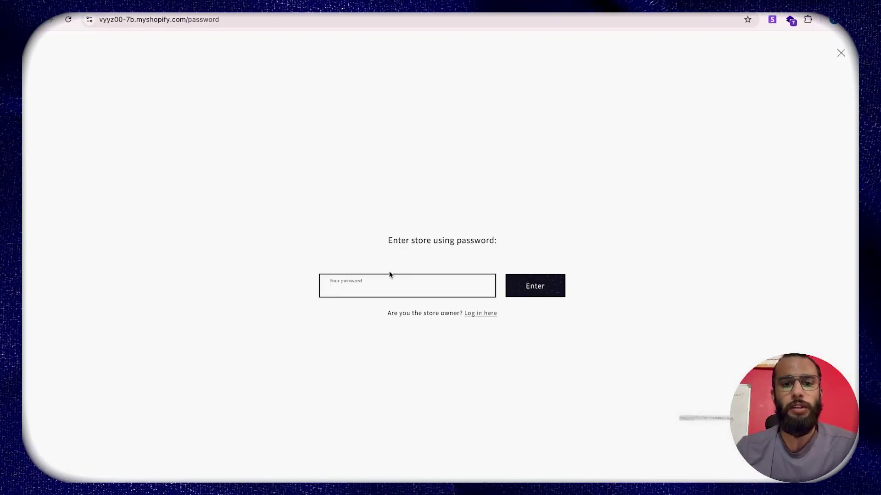
pyautogui.press('super+v')
pyautogui.click(550, 297)
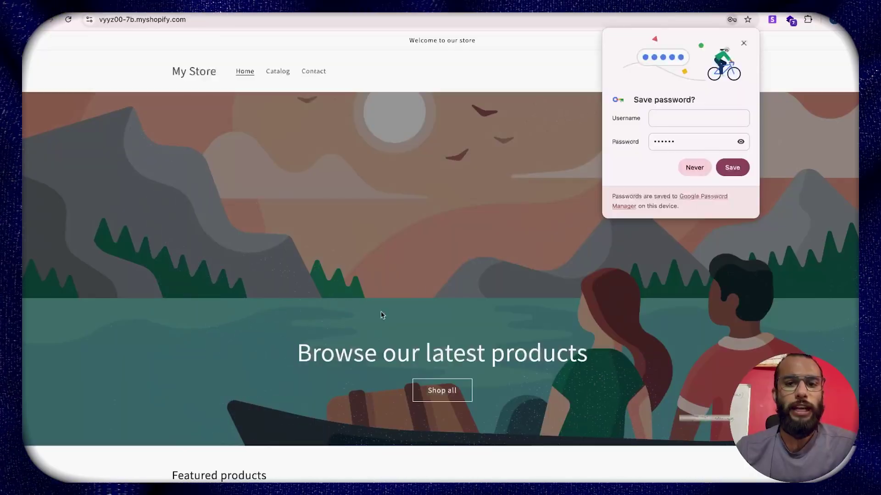
pyautogui.click(695, 170)
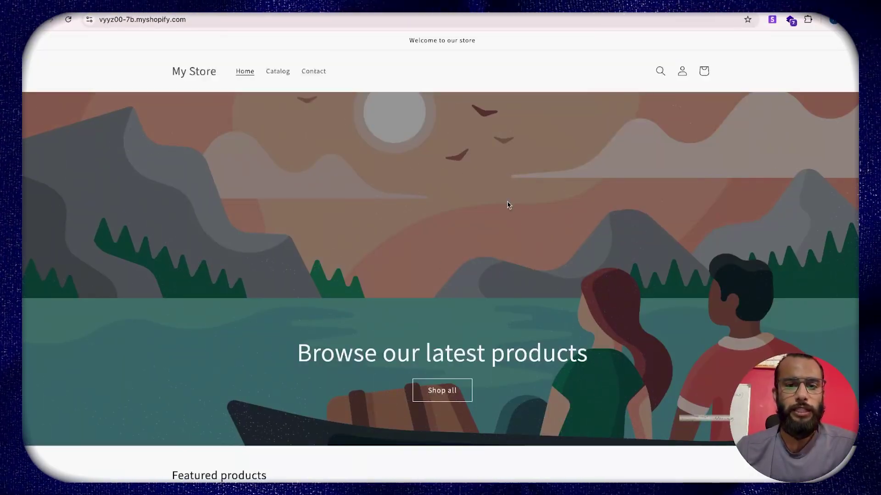
# Look through the storefront home page, including the featured products and the email subscription section.
pyautogui.scroll(-8, 404, 275)
pyautogui.scroll(8, 404, 275)
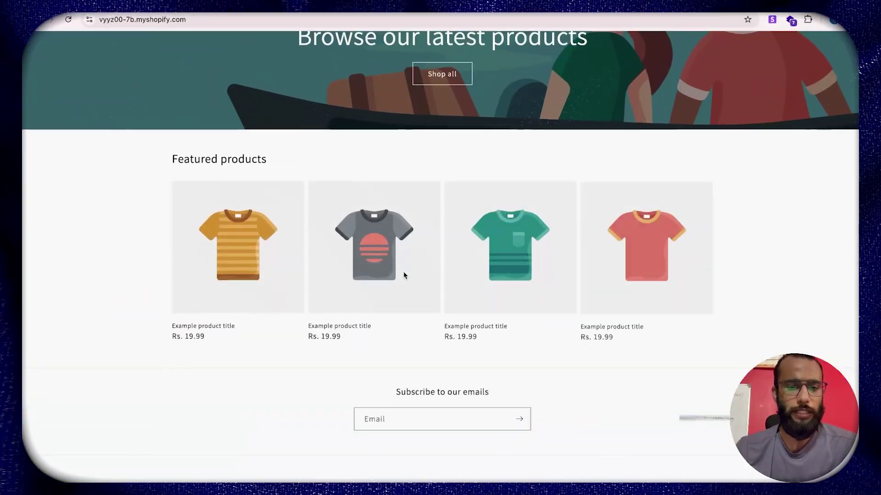
pyautogui.scroll(-10, 405, 275)
pyautogui.scroll(3, 403, 275)
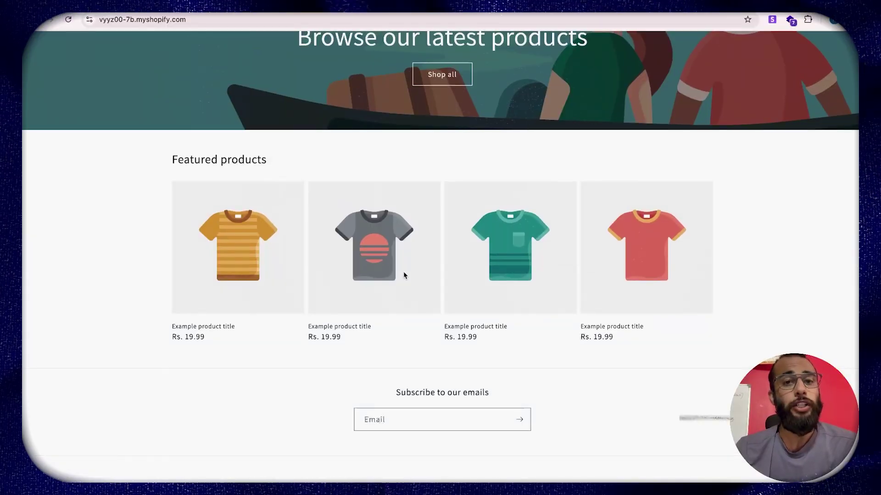
# Return to the store admin and review the store address in the general and domain settings against the live storefront.
pyautogui.hotkey('ctrl', 'shift', 'Tab')
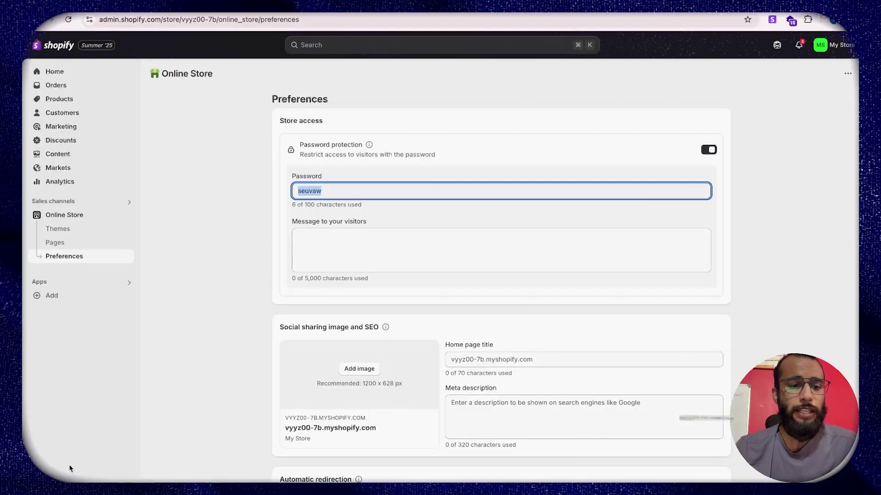
pyautogui.click(58, 475)
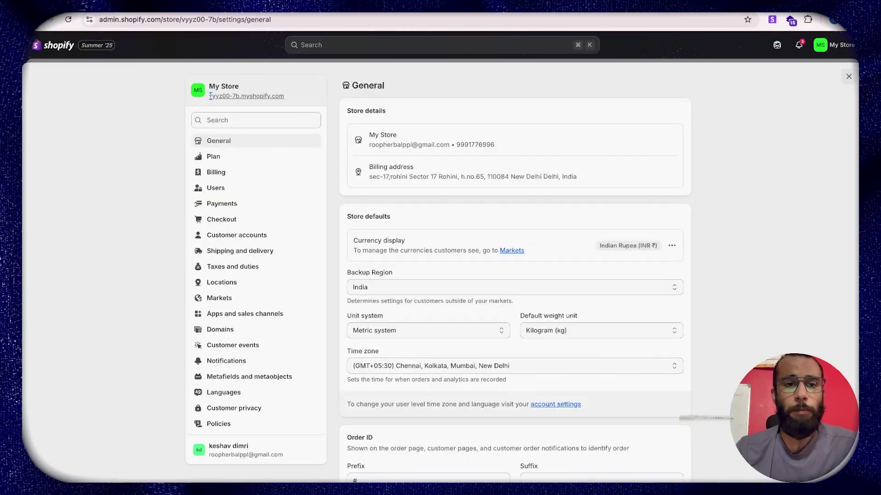
pyautogui.moveTo(209, 96); pyautogui.dragTo(283, 98)
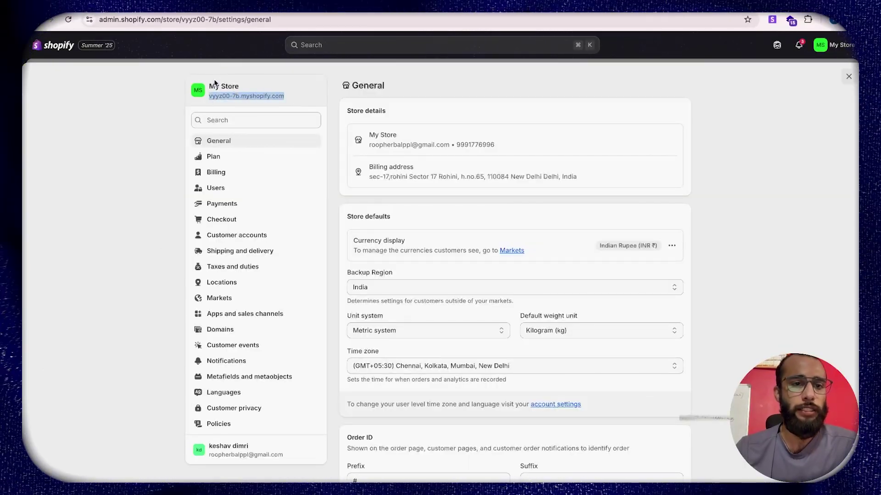
pyautogui.moveTo(208, 86); pyautogui.dragTo(220, 99)
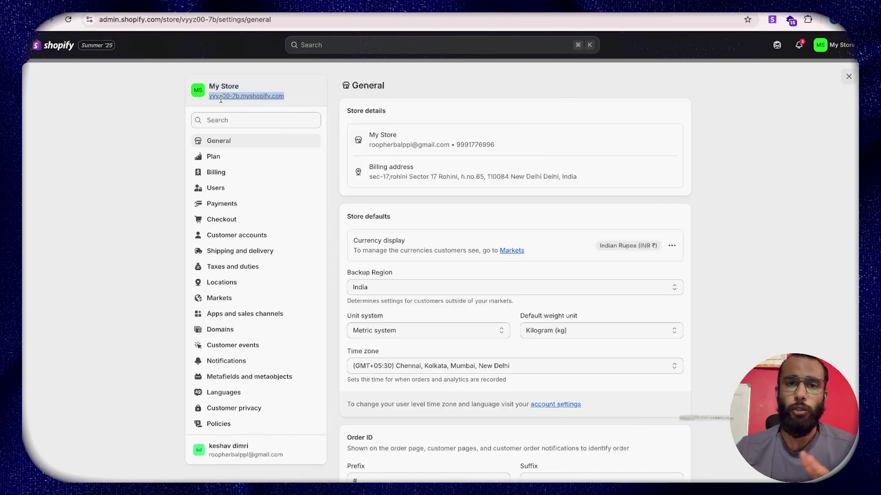
pyautogui.click(221, 329)
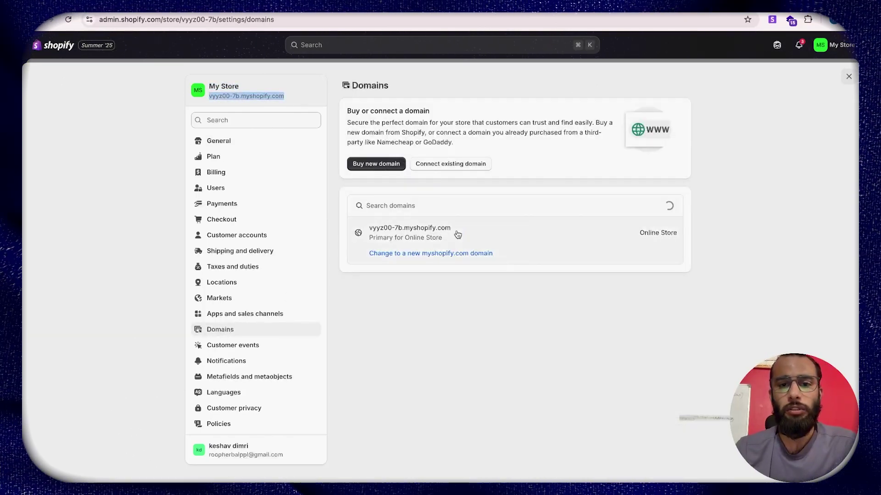
pyautogui.click(379, 232)
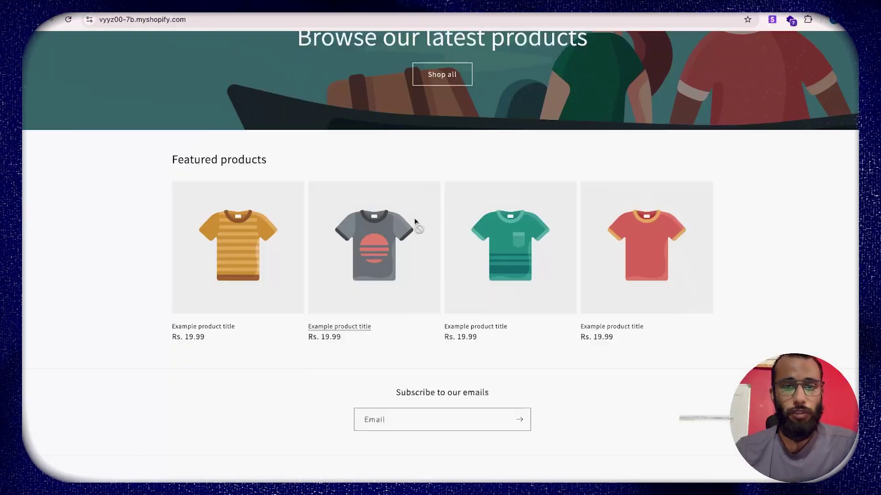
pyautogui.scroll(5, 440, 247)
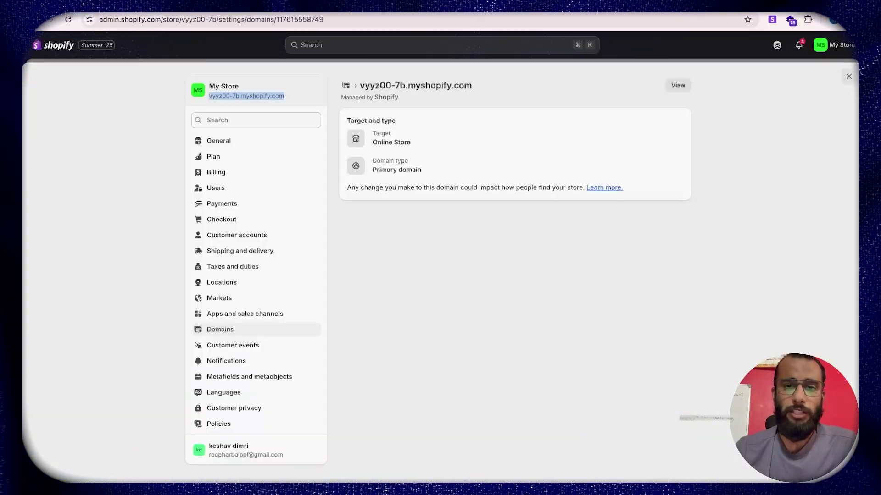
# Turn off password protection in the online store preferences, save the change and return to the preferences page from the storefront.
pyautogui.click(849, 75)
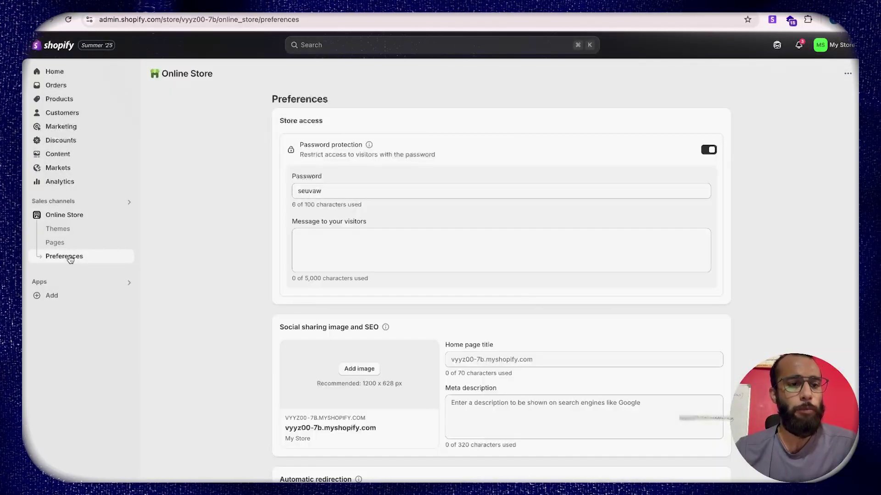
pyautogui.doubleClick(336, 193)
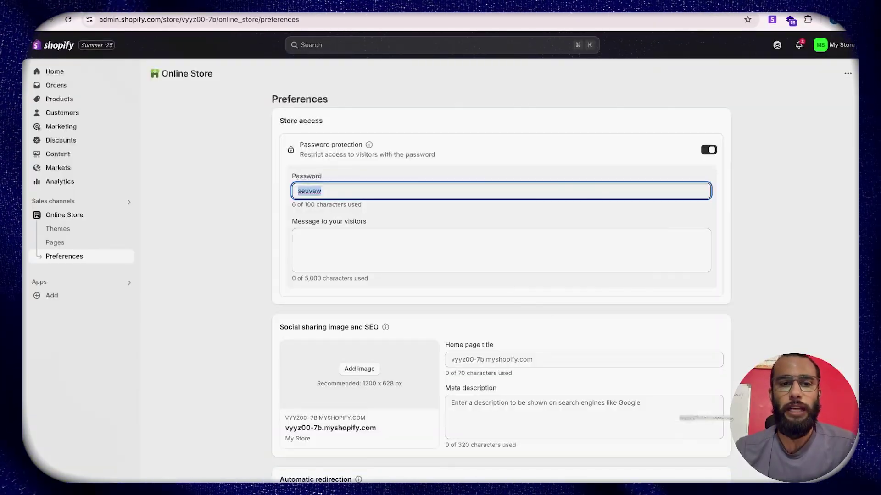
pyautogui.click(709, 151)
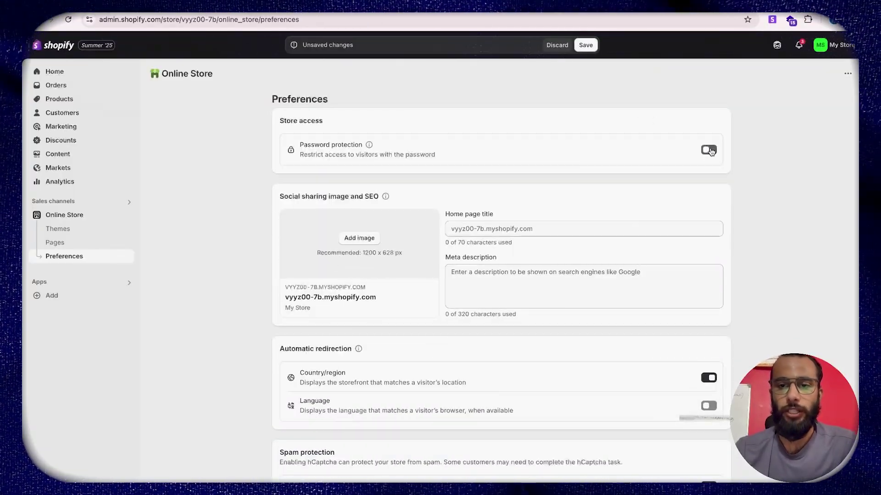
pyautogui.click(585, 45)
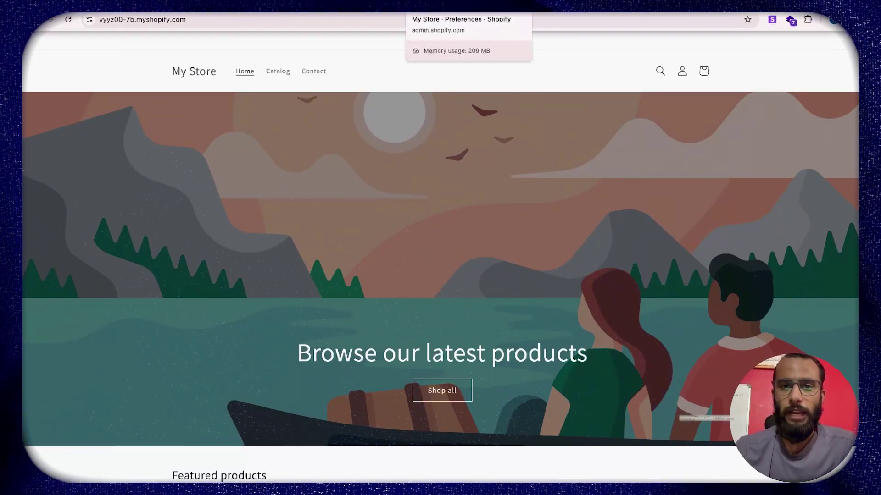
pyautogui.click(451, 3)
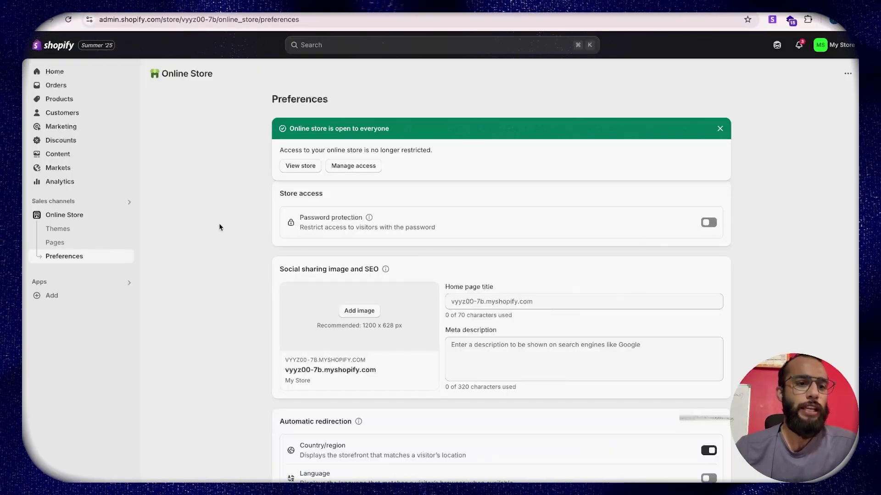
# Review the current theme and popular free themes on the online store's themes page, and open the Shopify Theme Store.
pyautogui.click(95, 231)
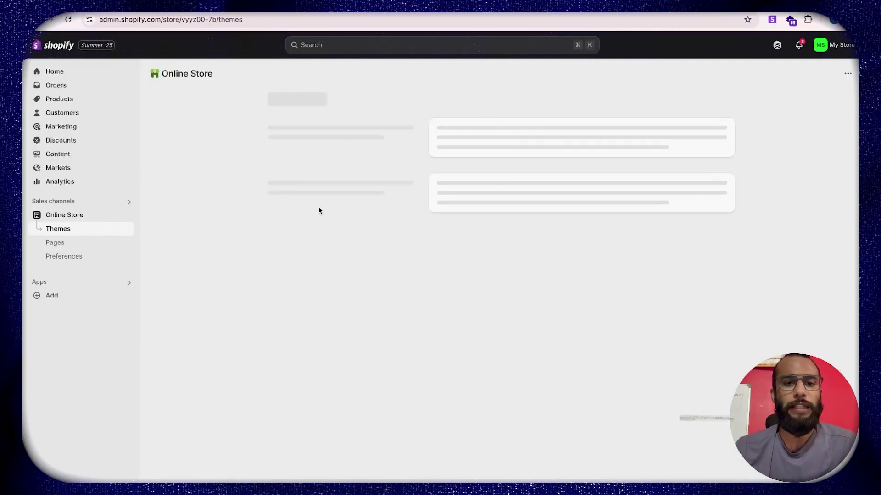
pyautogui.scroll(-2, 329, 202)
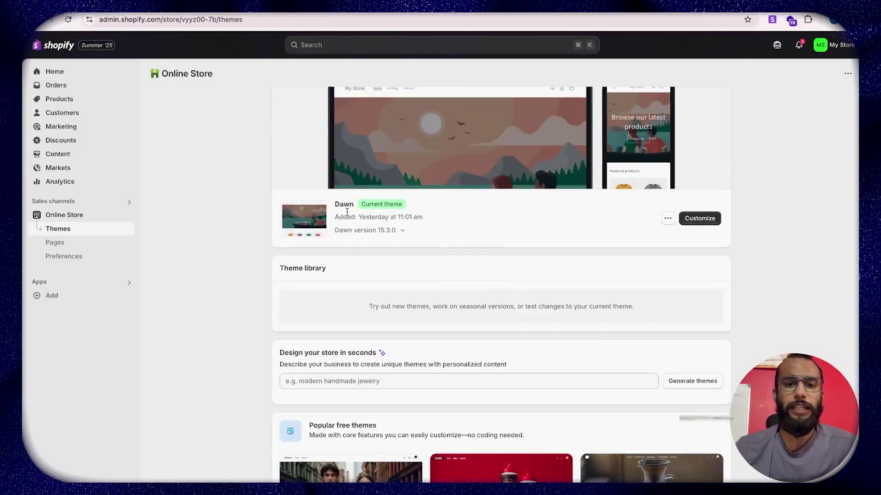
pyautogui.moveTo(328, 202); pyautogui.dragTo(400, 201)
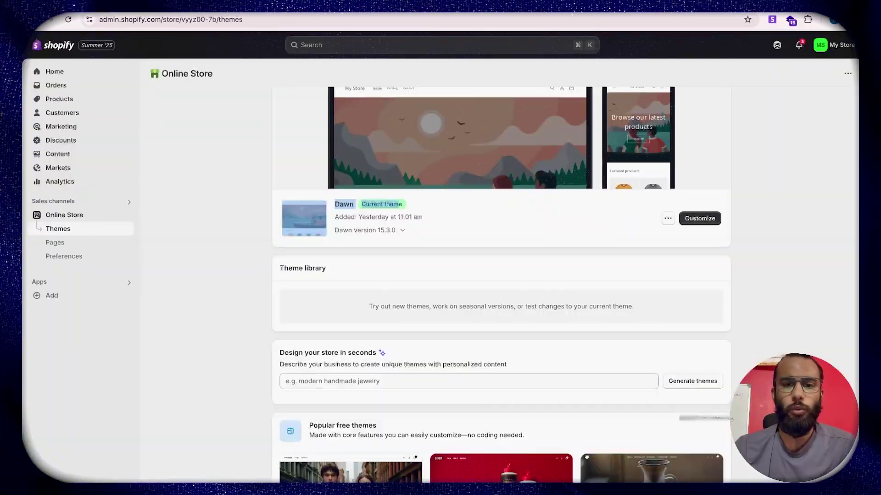
pyautogui.scroll(-5, 440, 289)
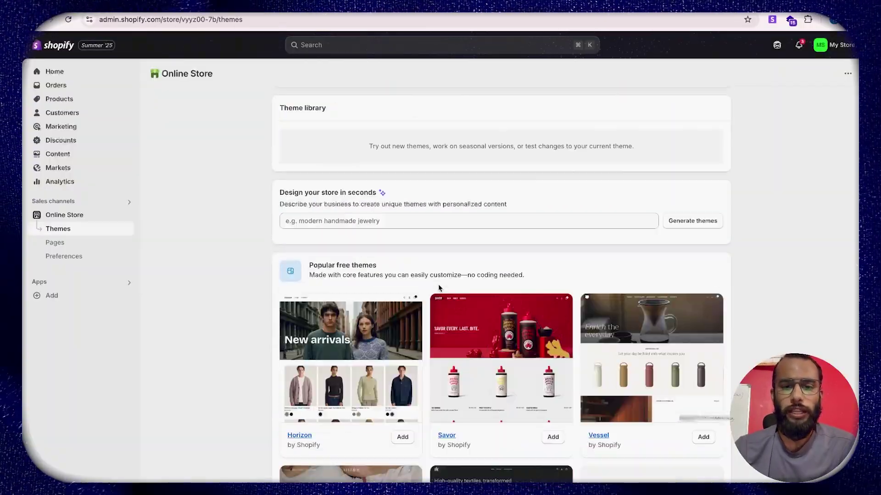
pyautogui.scroll(-3, 442, 333)
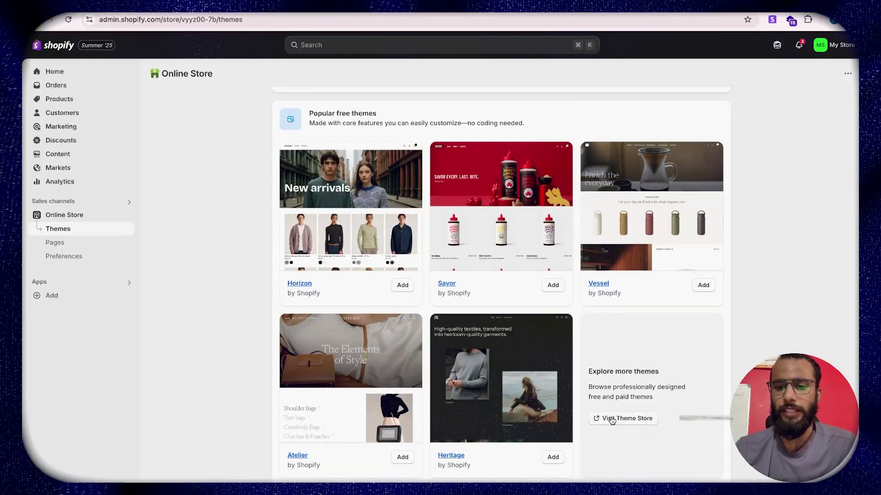
pyautogui.click(611, 421)
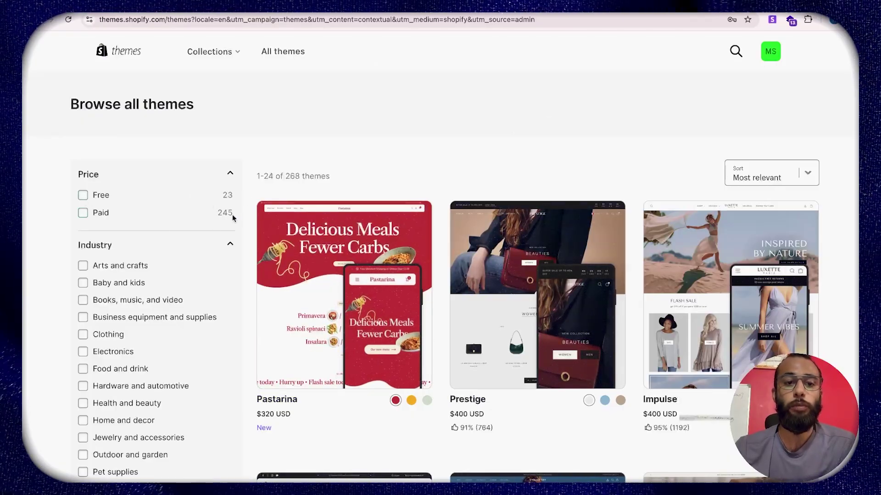
# Filter the Theme Store to free themes and add the Horizon theme to the store's theme library.
pyautogui.click(83, 196)
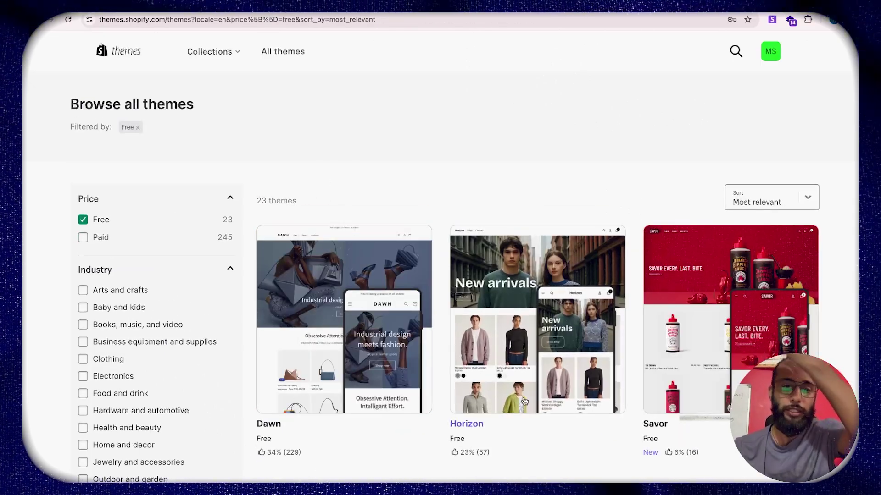
pyautogui.scroll(-3, 458, 285)
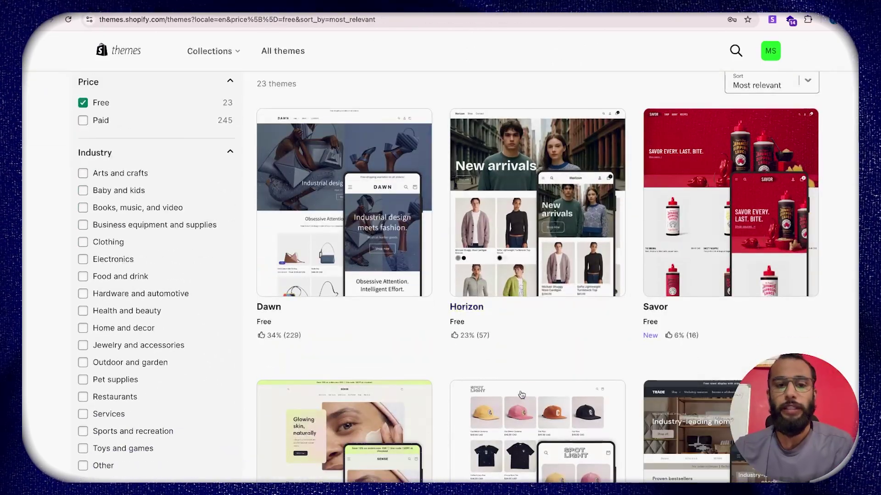
pyautogui.click(572, 219)
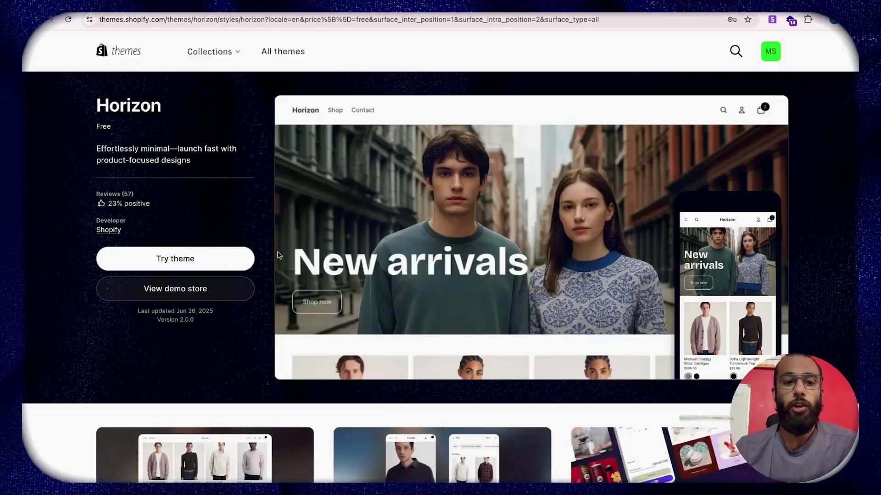
pyautogui.click(160, 269)
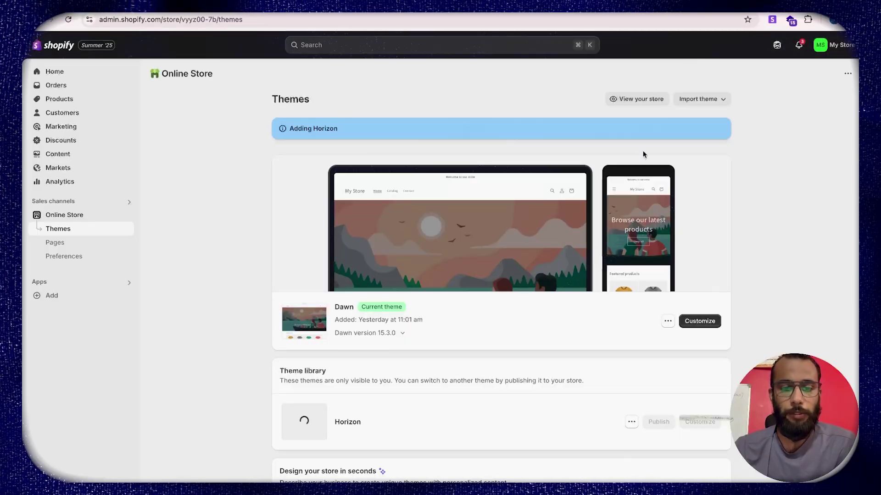
# Publish the Horizon theme from the theme library as the store's live theme.
pyautogui.scroll(-2, 366, 457)
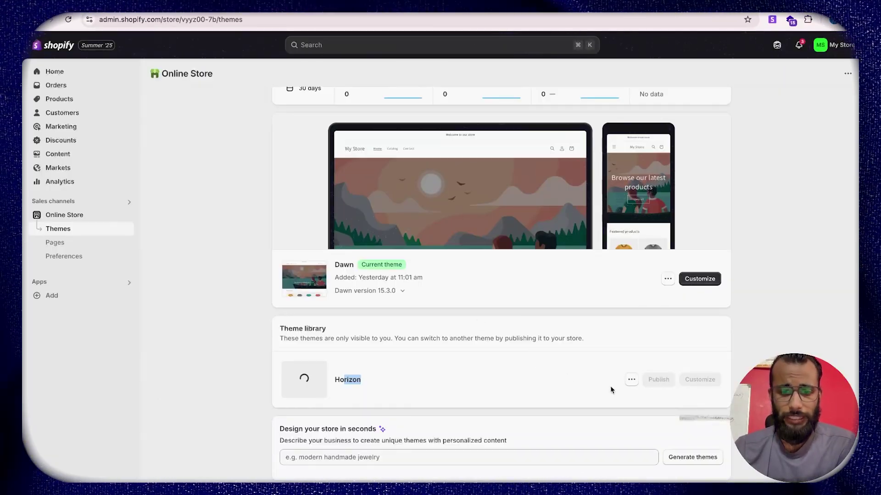
pyautogui.moveTo(332, 379); pyautogui.dragTo(331, 380)
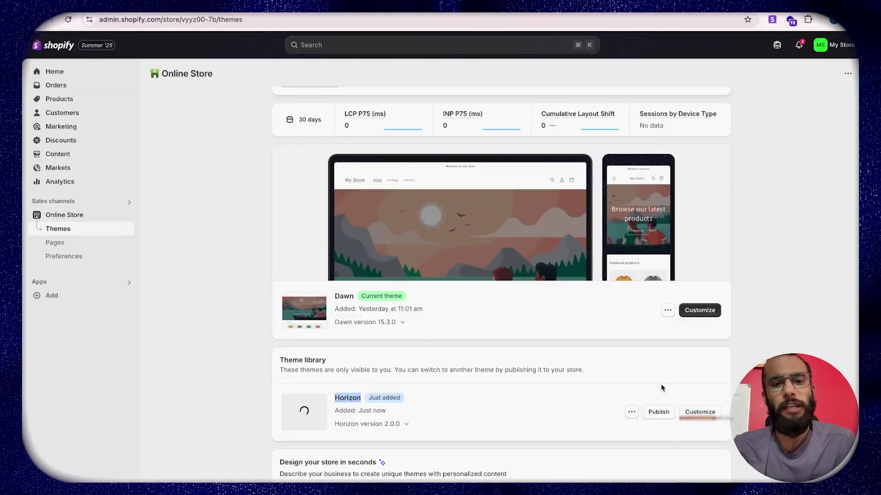
pyautogui.click(659, 411)
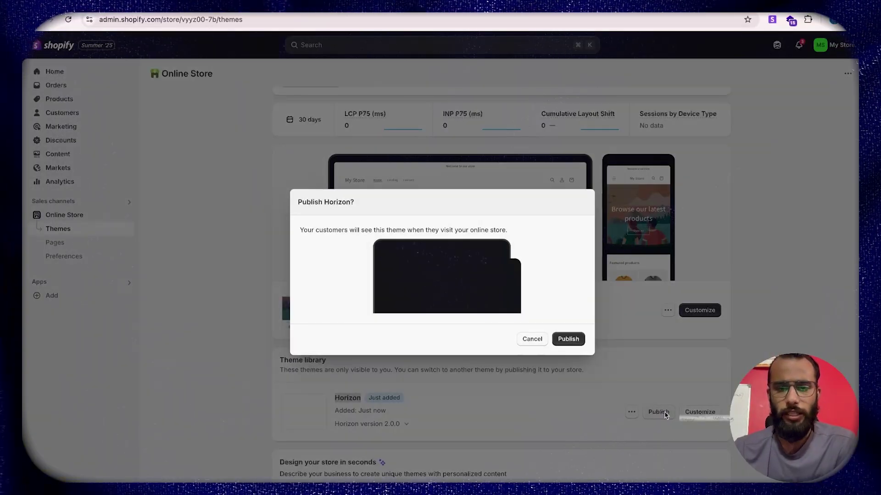
pyautogui.click(570, 342)
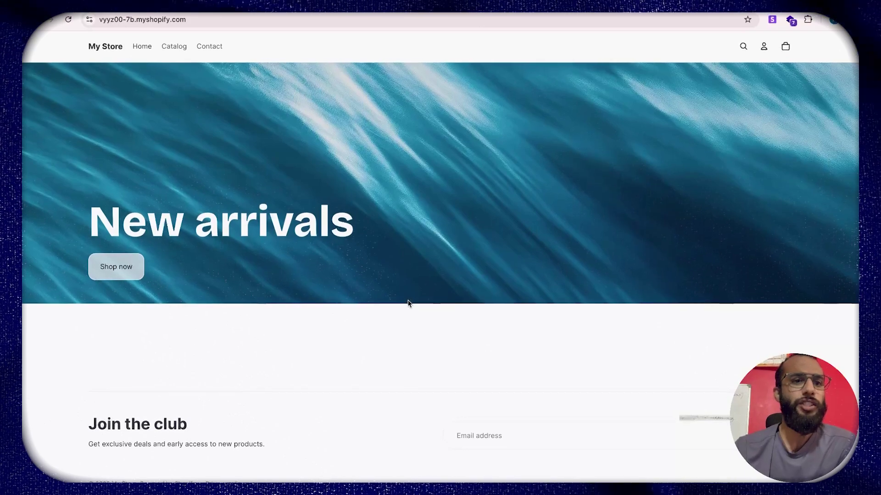
# Check the storefront's catalog page in the Horizon theme and switch to the already open Envato site.
pyautogui.click(178, 48)
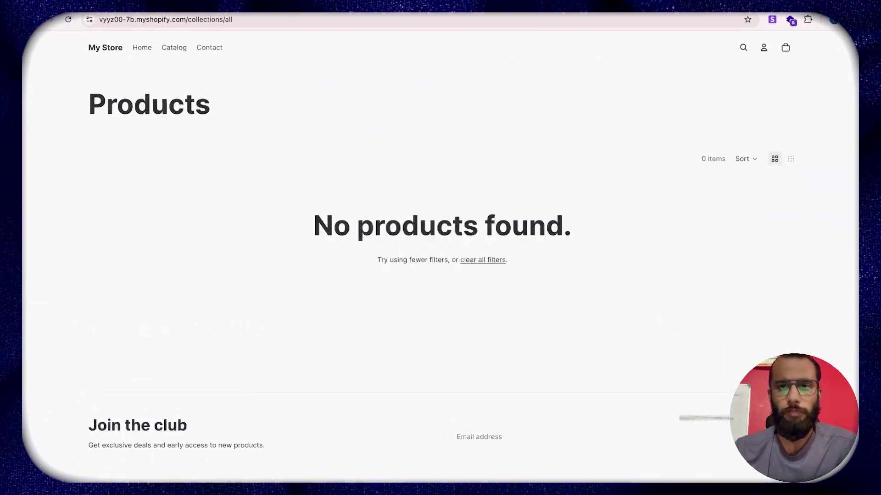
pyautogui.click(499, 5)
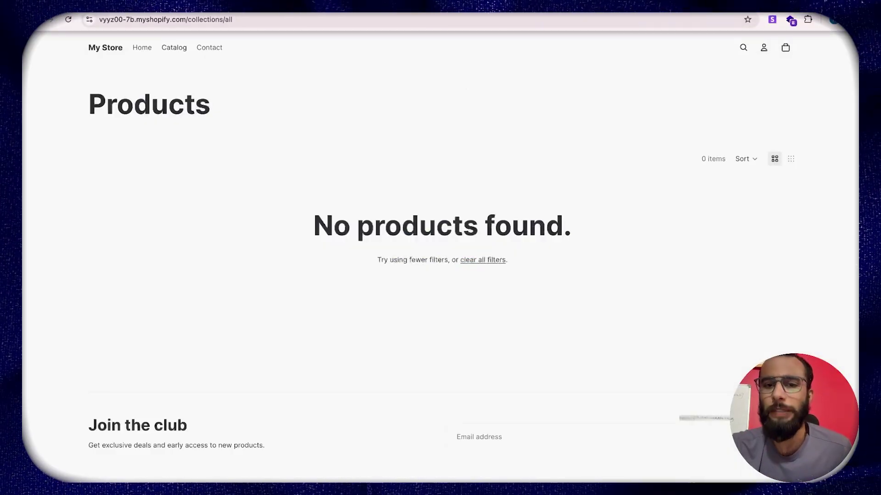
pyautogui.click(596, 4)
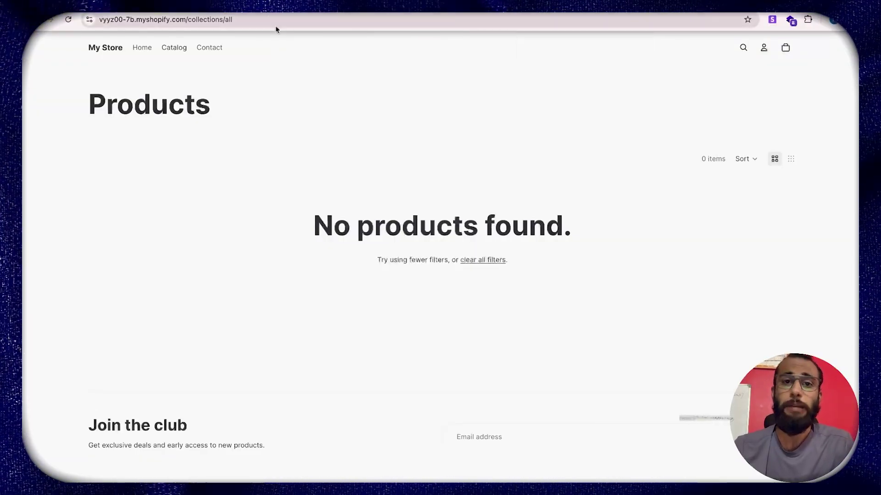
pyautogui.click(323, 12)
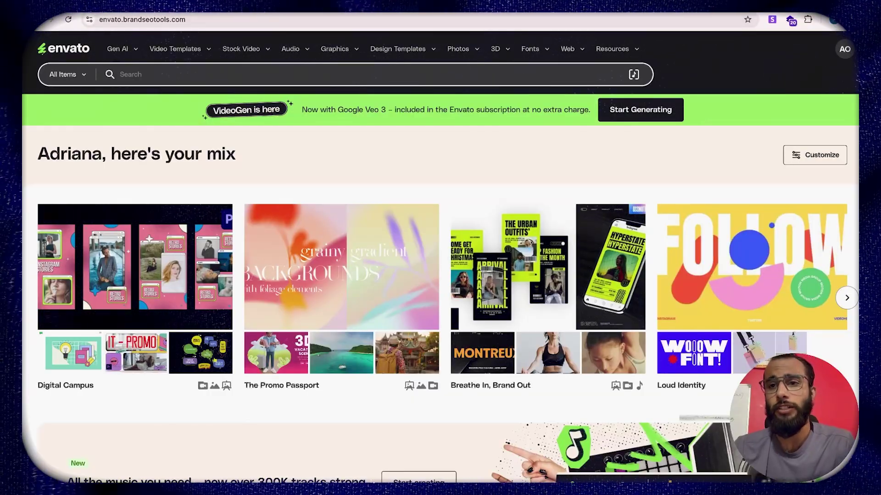
# Search the web for "envato elements" in a new tab and open the official Envato Elements site.
pyautogui.hotkey('ctrl', 't')
pyautogui.write('envato elemet')
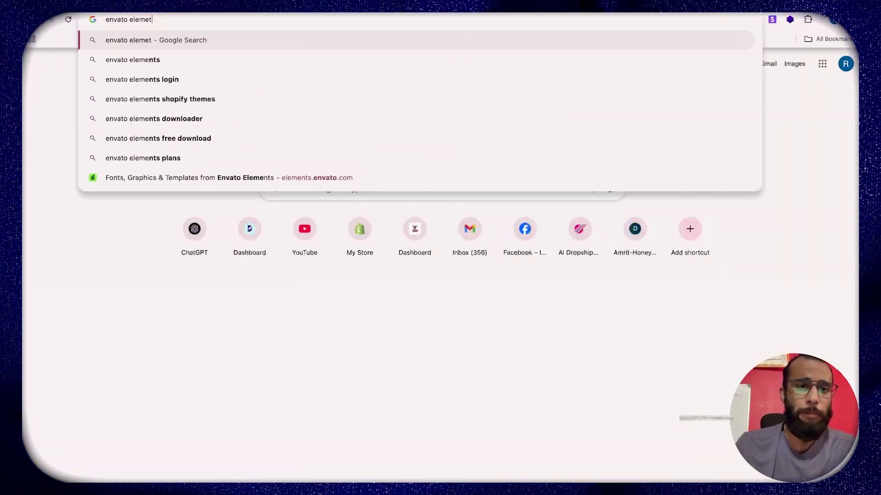
pyautogui.press('BackSpace')
pyautogui.write('nts')
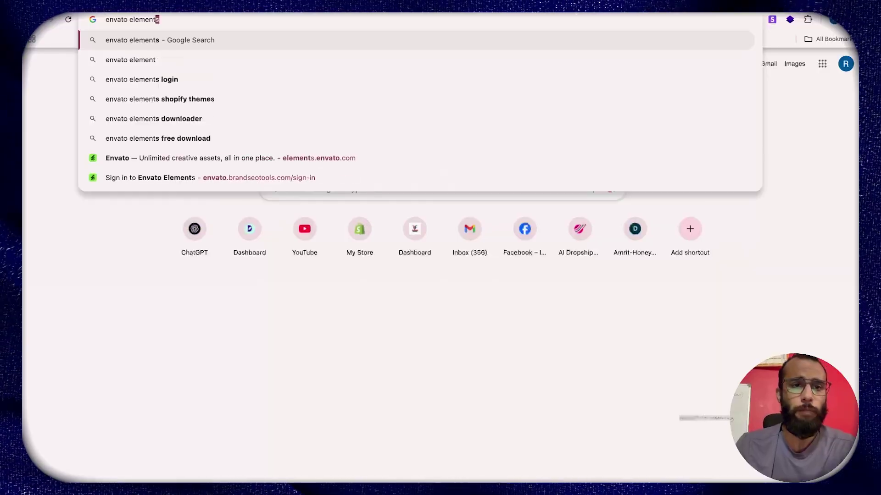
pyautogui.press('Return')
pyautogui.click(239, 358)
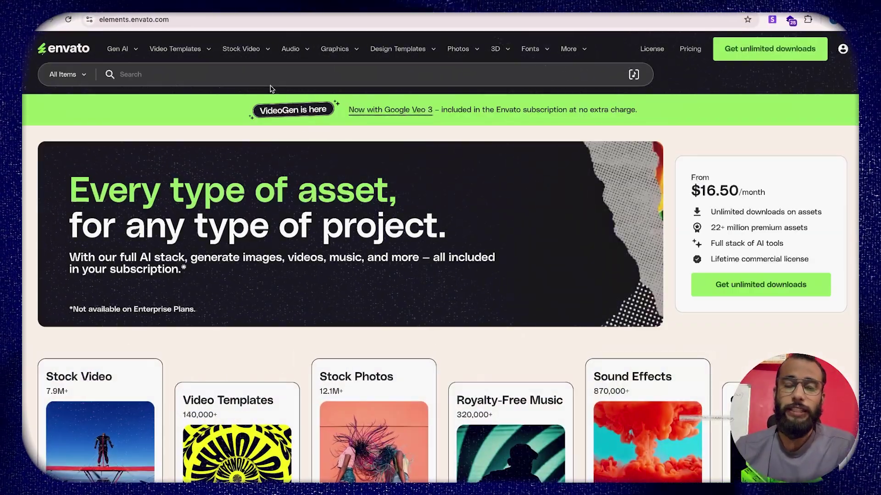
# Check the web address of the Envato Elements site and return to the signed-in Envato library.
pyautogui.click(735, 113)
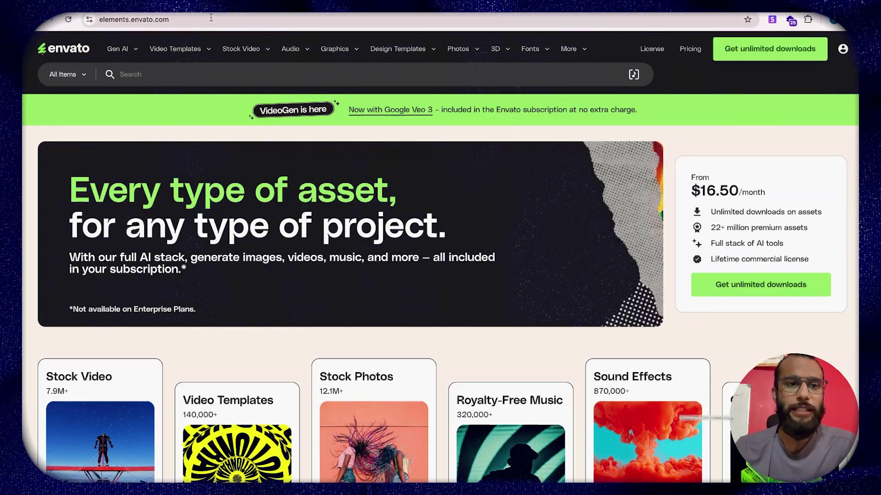
pyautogui.click(138, 19)
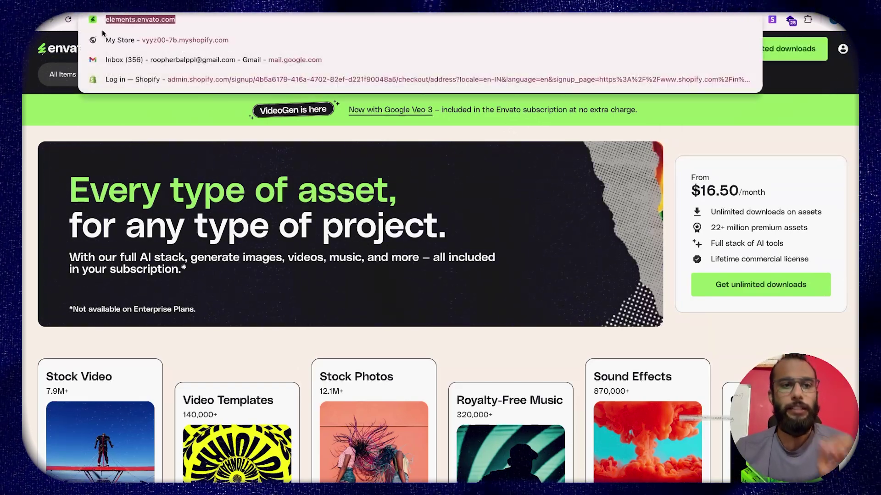
pyautogui.click(89, 126)
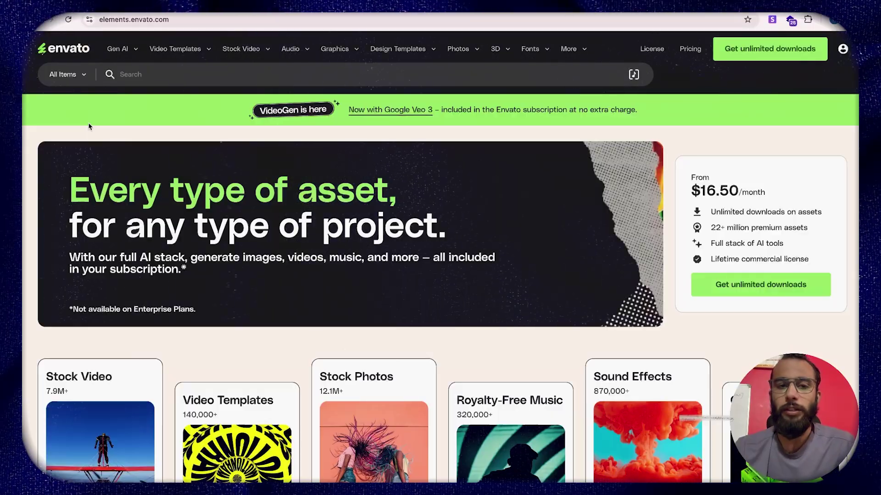
pyautogui.click(397, 143)
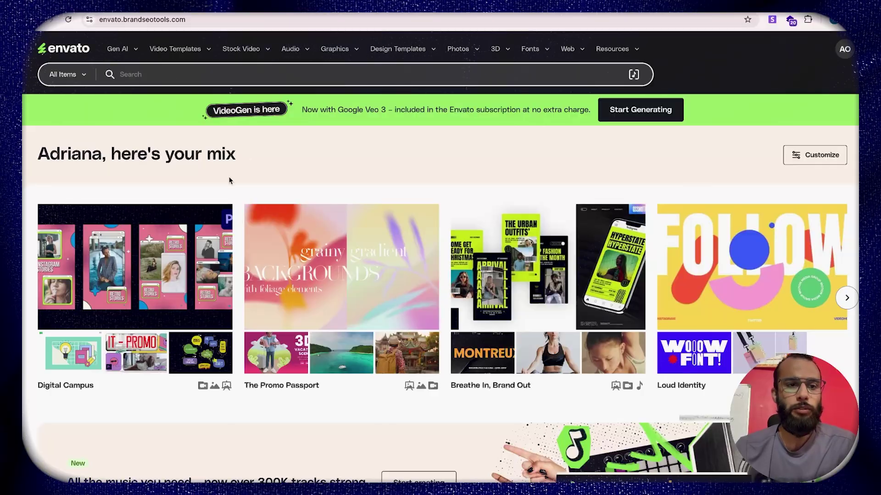
# Search Envato's CMS Templates category for "women bags".
pyautogui.click(83, 77)
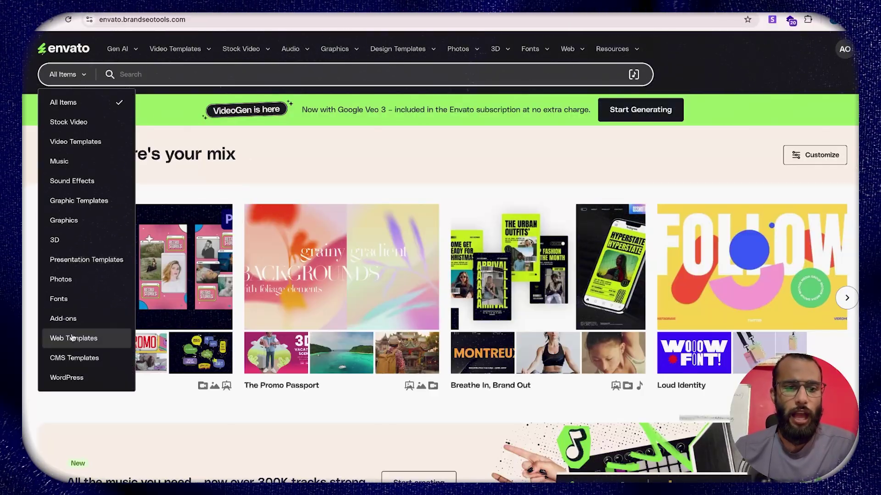
pyautogui.click(83, 363)
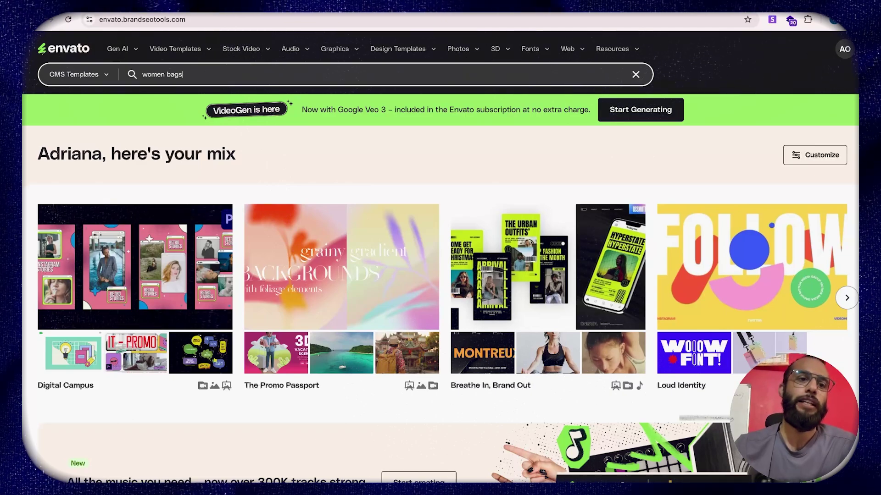
pyautogui.write('women bags')
pyautogui.press('Return')
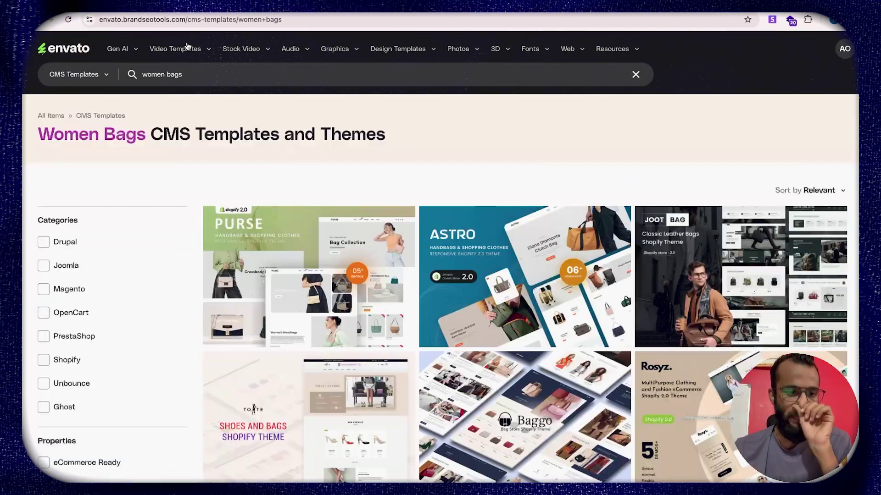
# Limit the template results to Shopify and open the Astro - Handbags & Shopping Clothes theme page.
pyautogui.scroll(-1, 168, 286)
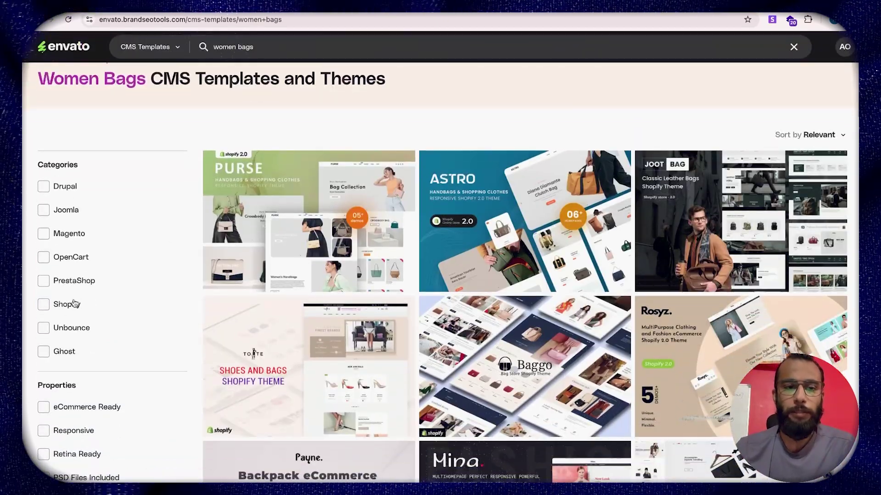
pyautogui.click(44, 305)
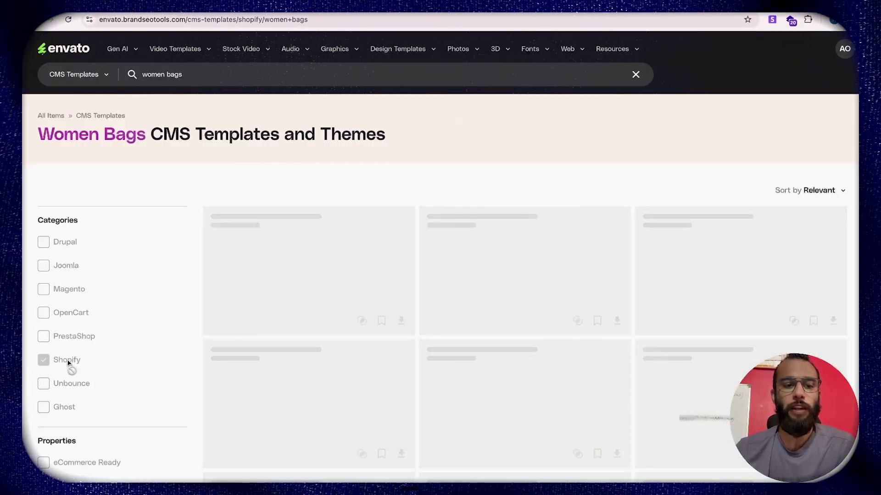
pyautogui.scroll(-1, 290, 330)
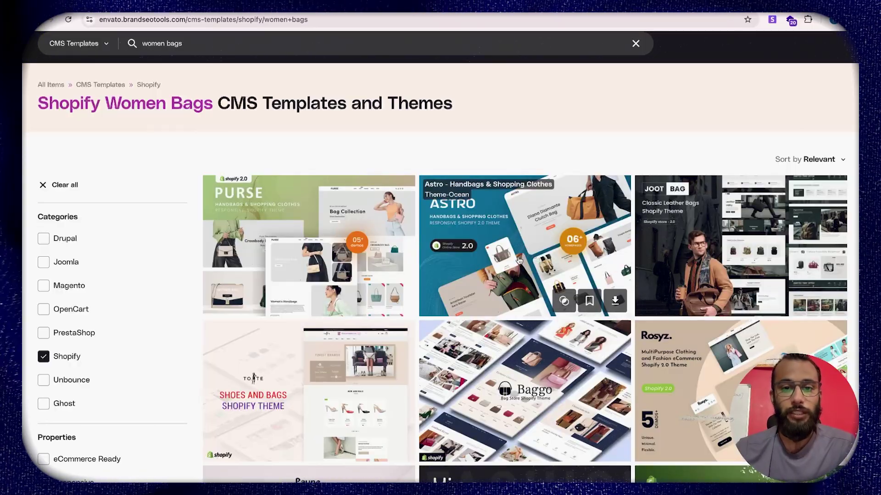
pyautogui.scroll(-3, 509, 257)
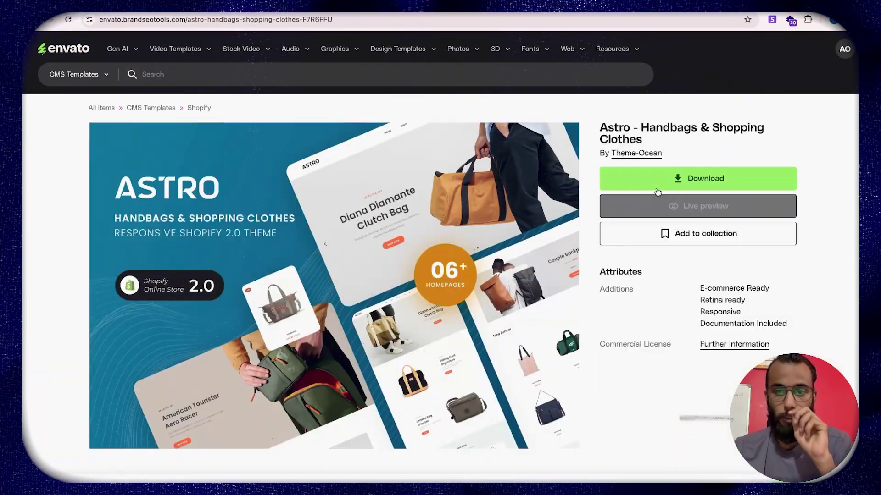
# Open the Astro theme's live preview, dismiss the demo access notice and look through the predefined homepage designs.
pyautogui.click(657, 202)
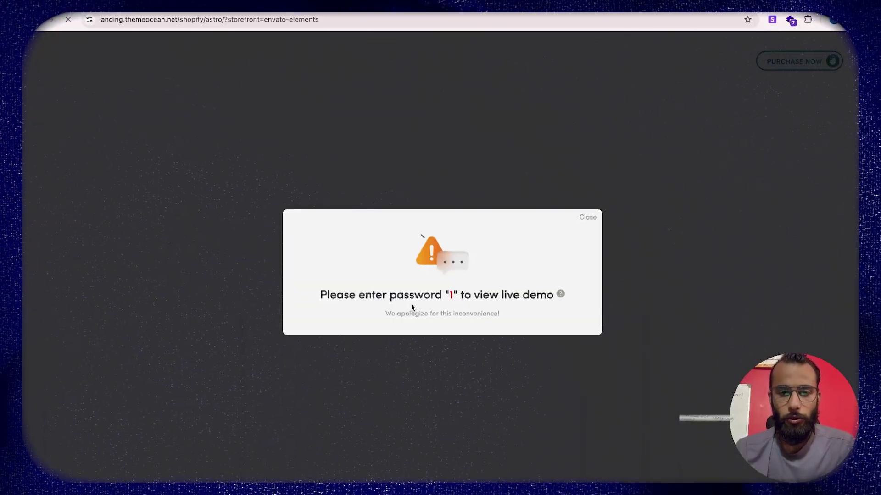
pyautogui.moveTo(435, 299); pyautogui.dragTo(487, 298)
pyautogui.click(589, 218)
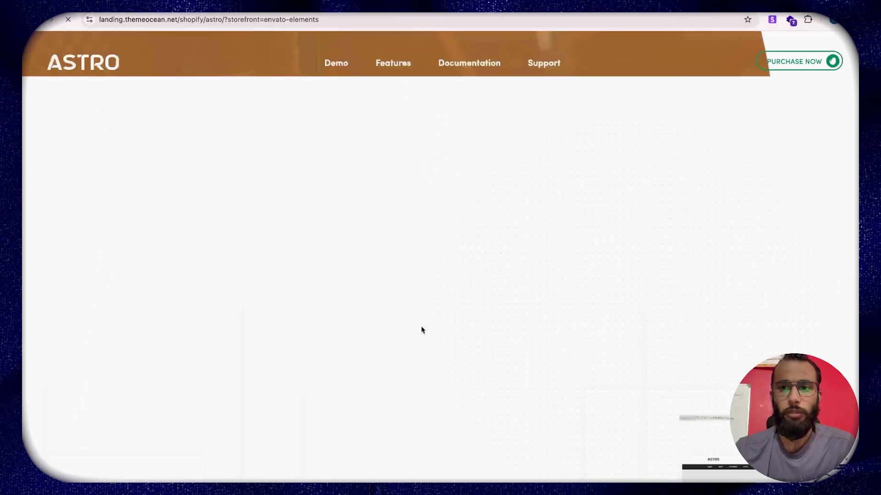
pyautogui.scroll(-5, 421, 329)
pyautogui.scroll(-5, 422, 329)
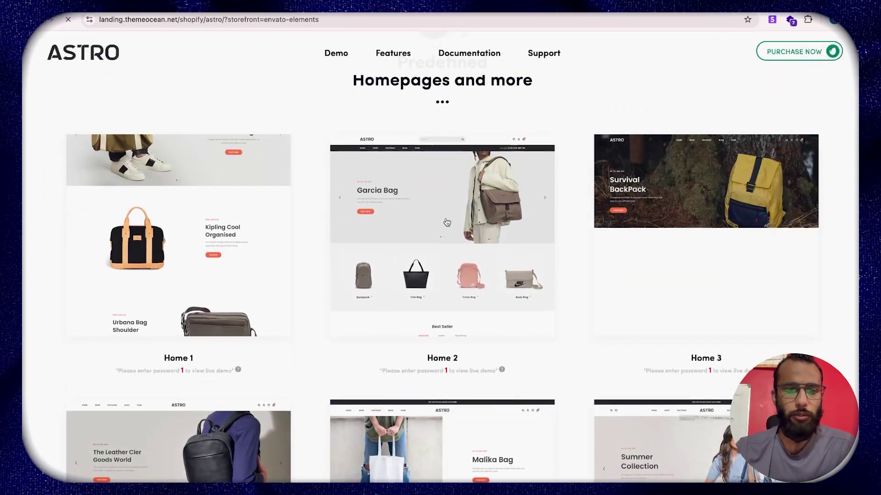
# Open the Astro theme's Home 2 demo through the access notice, up to its store password field.
pyautogui.click(501, 233)
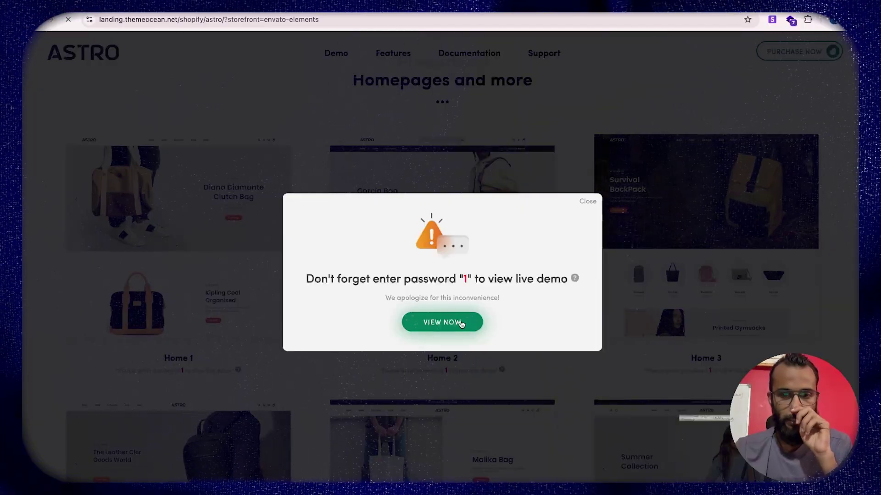
pyautogui.click(461, 324)
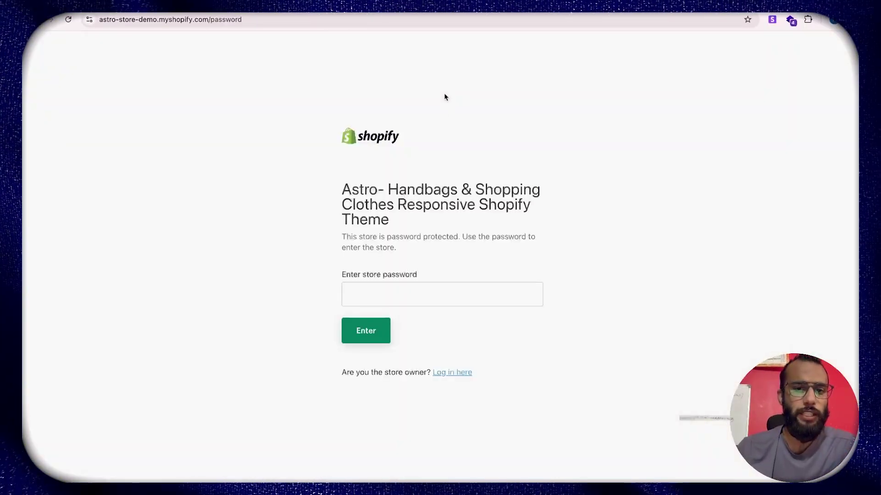
pyautogui.click(388, 297)
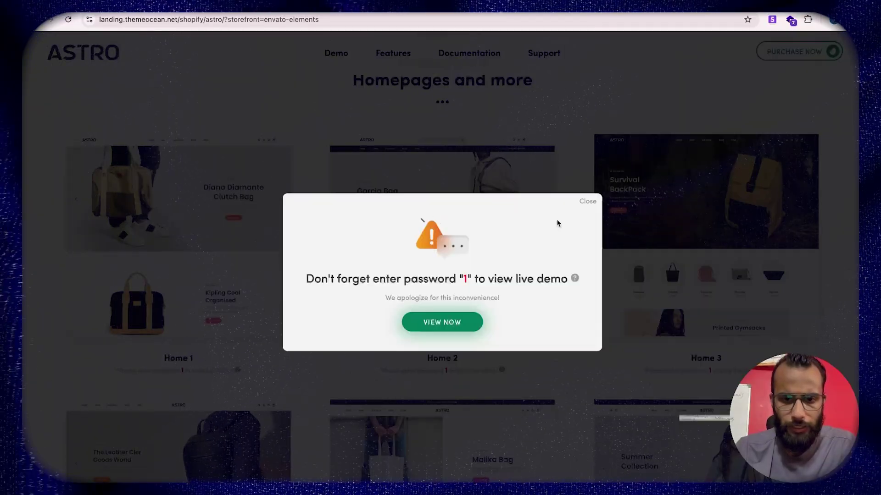
# Close the demo access notice, try to download the Astro theme from its Envato page and dismiss the resulting message.
pyautogui.click(588, 200)
pyautogui.scroll(15, 398, 246)
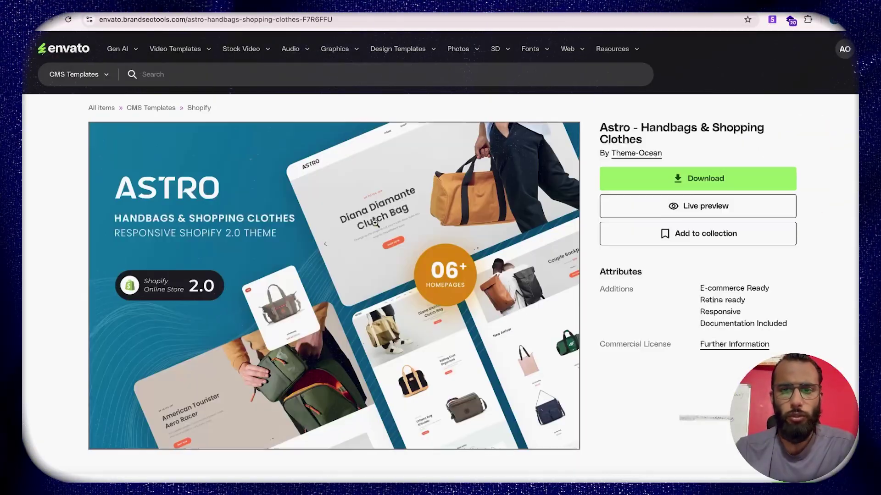
pyautogui.click(685, 177)
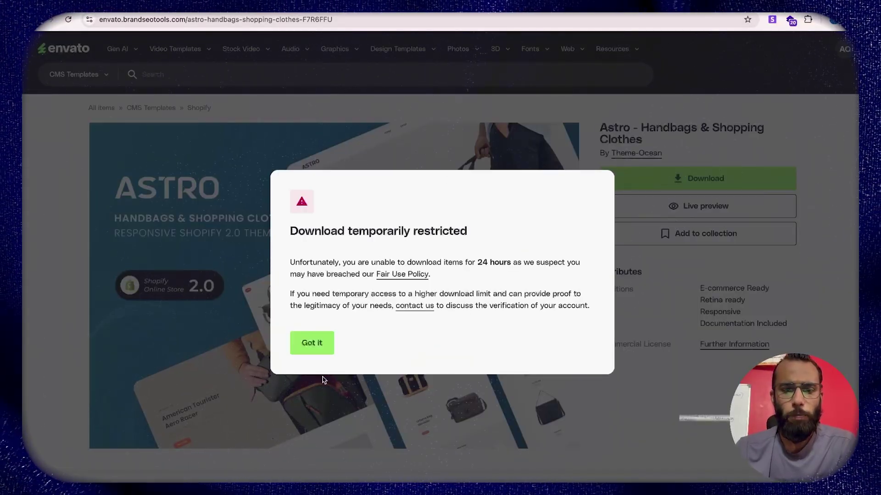
pyautogui.click(317, 335)
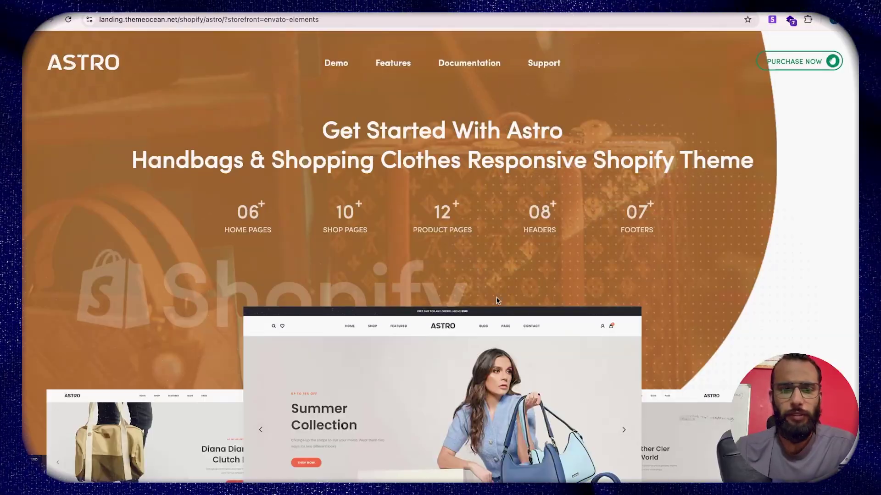
# Open the Home 1 live demo from Astro's predefined homepages and enter the demo store's password.
pyautogui.scroll(-15, 496, 300)
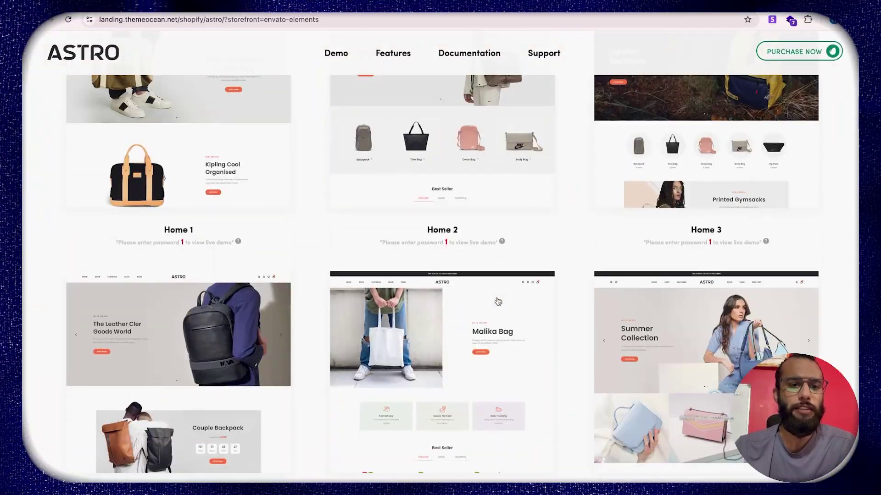
pyautogui.scroll(-1, 498, 302)
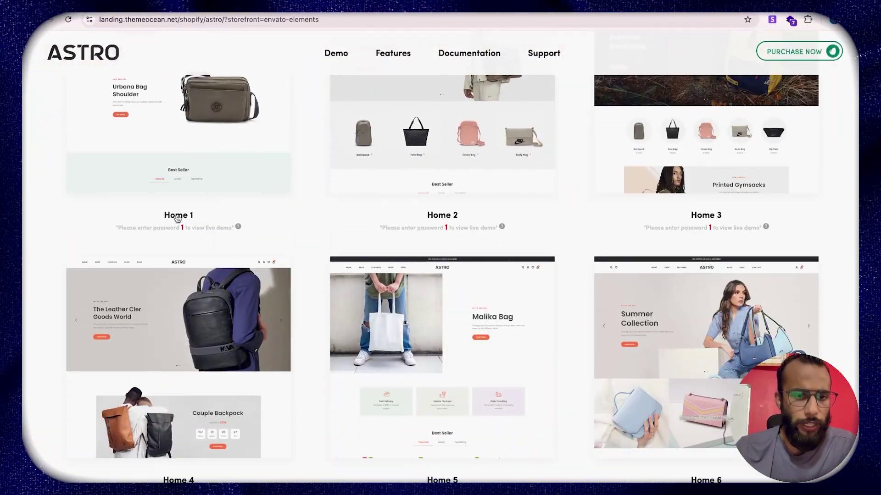
pyautogui.doubleClick(182, 227)
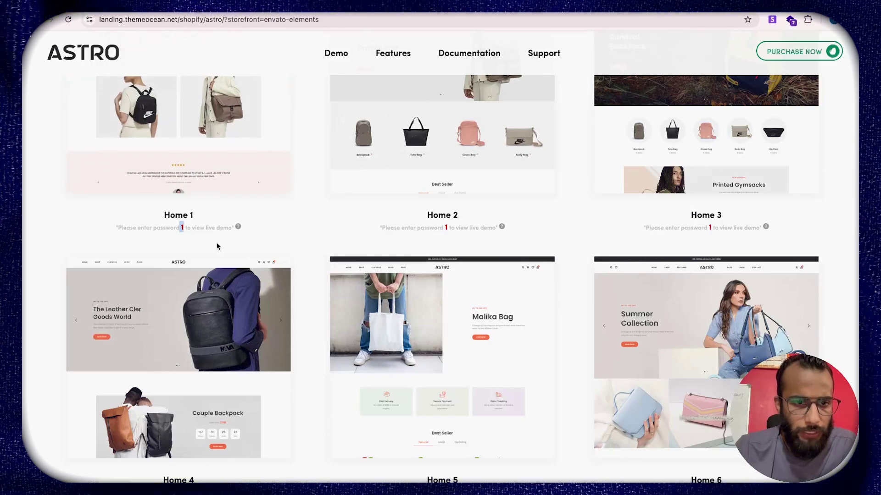
pyautogui.click(246, 143)
pyautogui.click(468, 324)
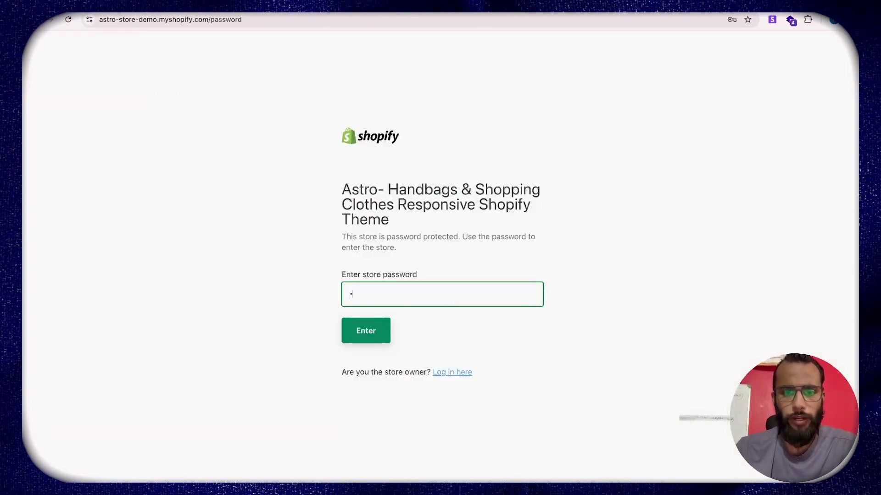
pyautogui.click(384, 340)
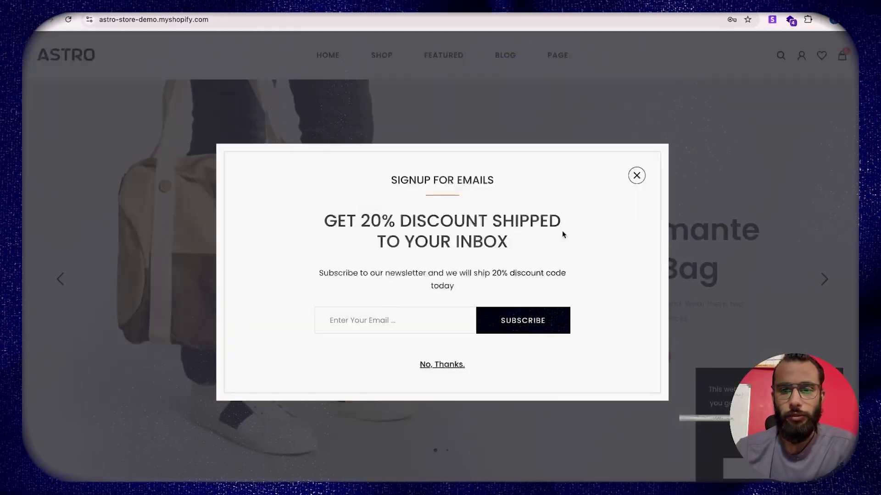
# Dismiss the newsletter signup offer and look through the Astro demo store's homepage sections.
pyautogui.click(635, 178)
pyautogui.scroll(-20, 432, 315)
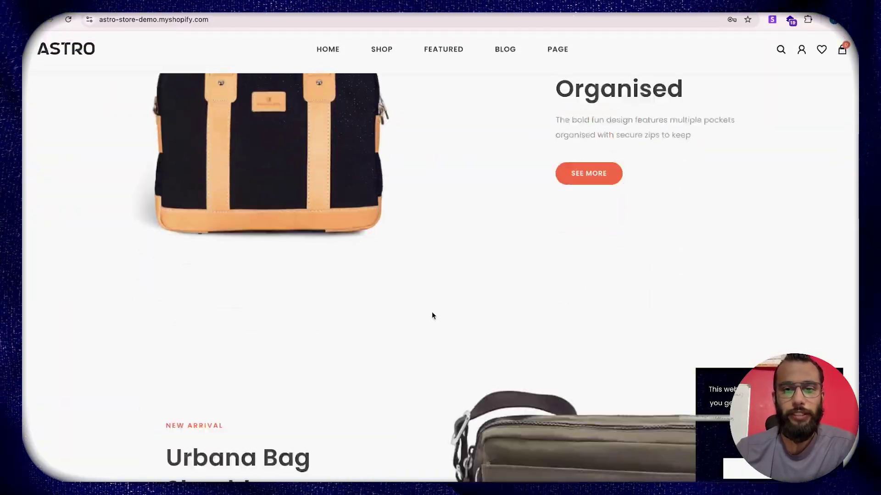
pyautogui.scroll(-15, 433, 316)
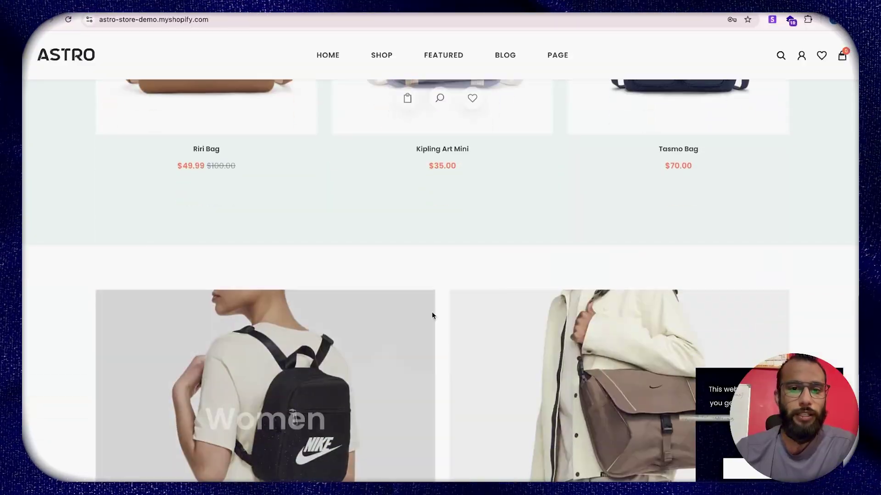
pyautogui.scroll(20, 432, 315)
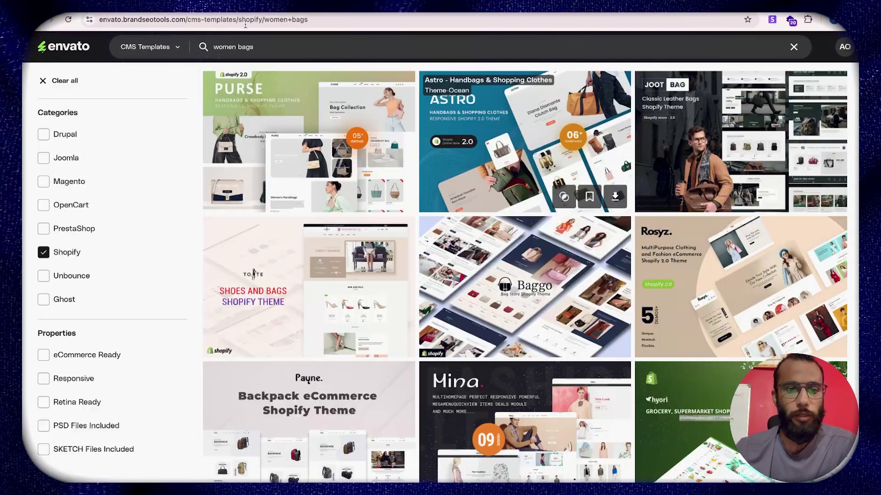
# Look through more Shopify bag themes, switch to the Jootbag - Bag & Wallet Store Shopify Theme page and highlight its title.
pyautogui.scroll(-3, 504, 188)
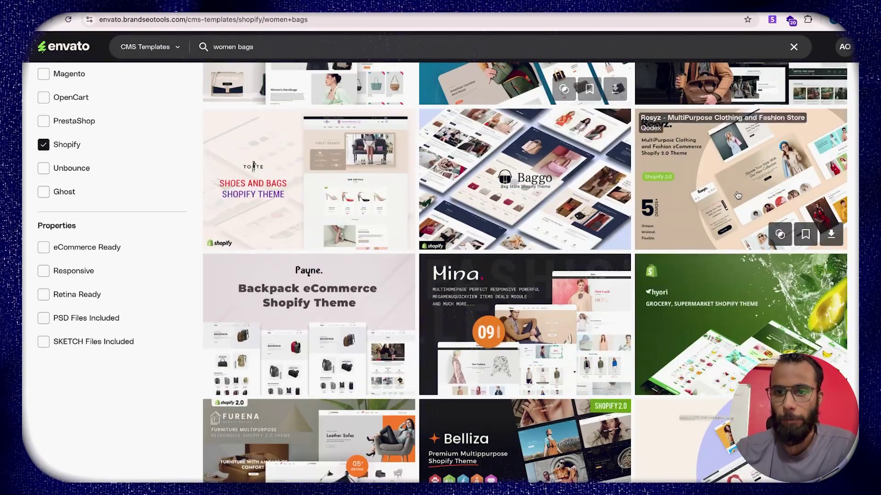
pyautogui.click(387, 6)
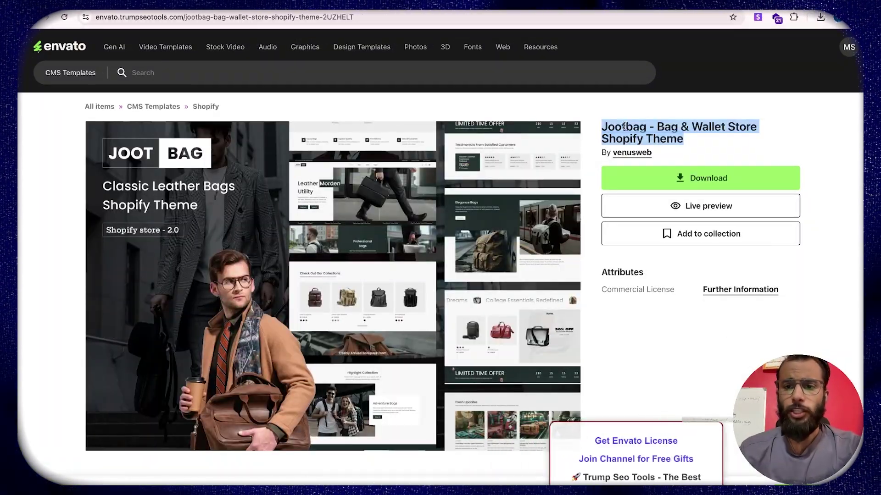
pyautogui.click(601, 123)
pyautogui.moveTo(601, 123); pyautogui.dragTo(726, 139)
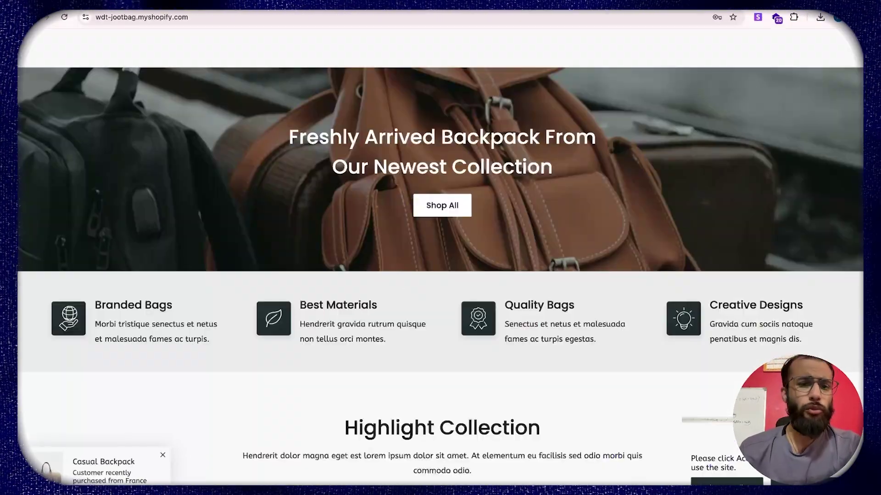
# Look over the Jootbag live demo's homepage and check the recent downloads for the theme's zip file.
pyautogui.scroll(20, 402, 300)
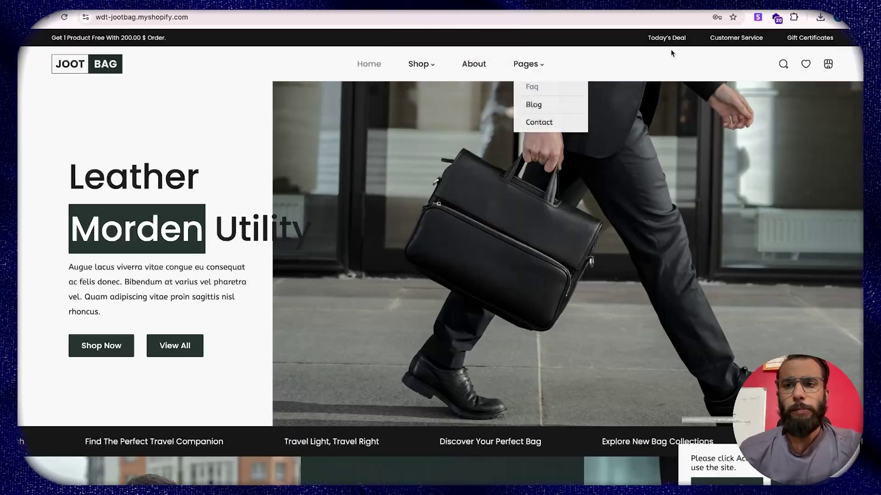
pyautogui.click(820, 19)
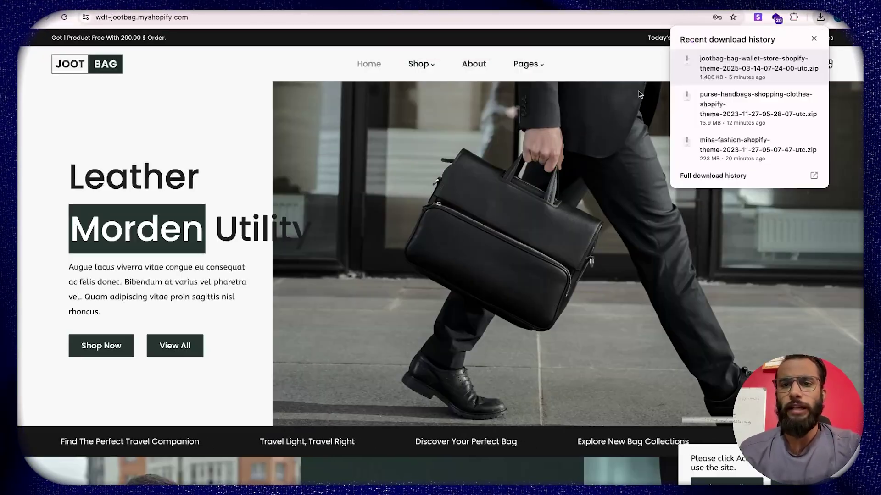
pyautogui.click(576, 128)
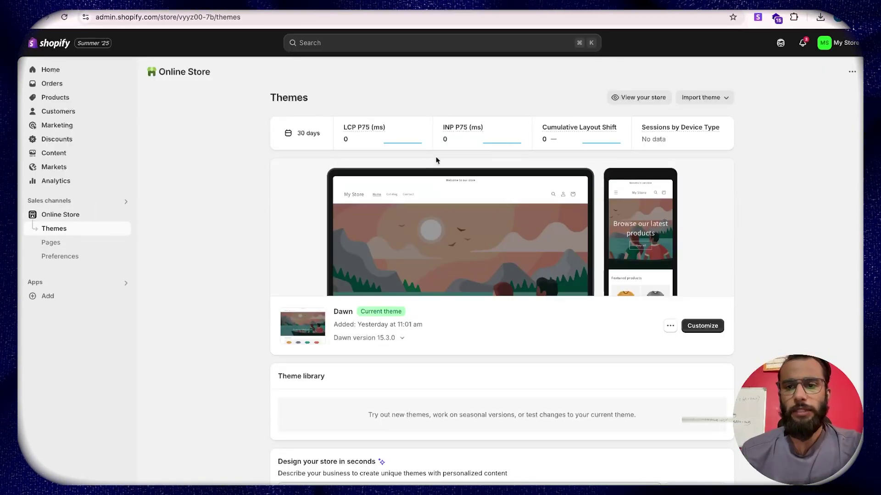
pyautogui.click(711, 98)
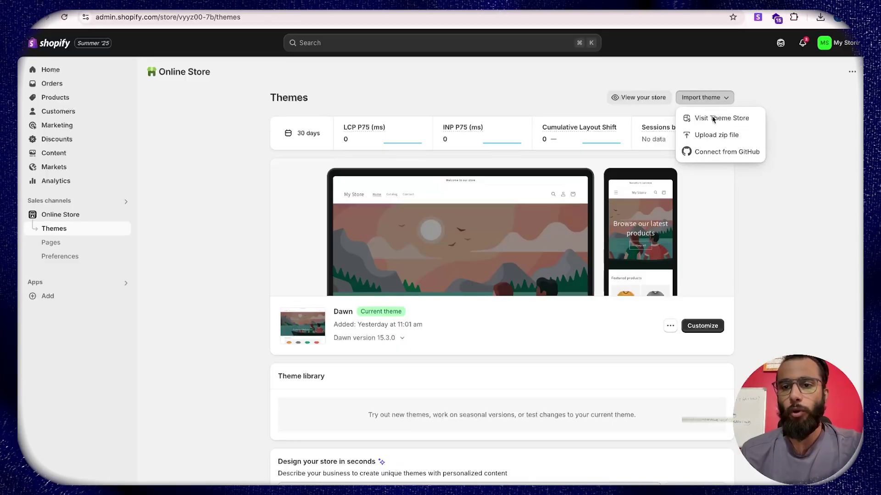
pyautogui.click(712, 136)
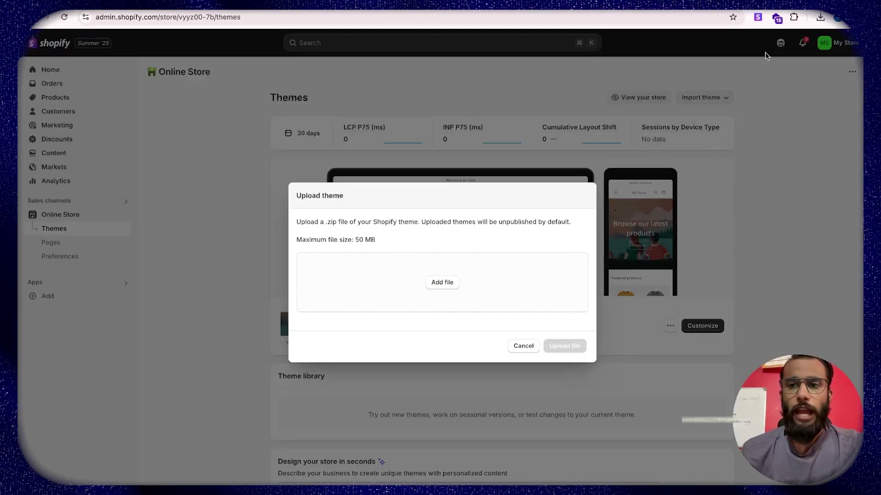
pyautogui.click(820, 18)
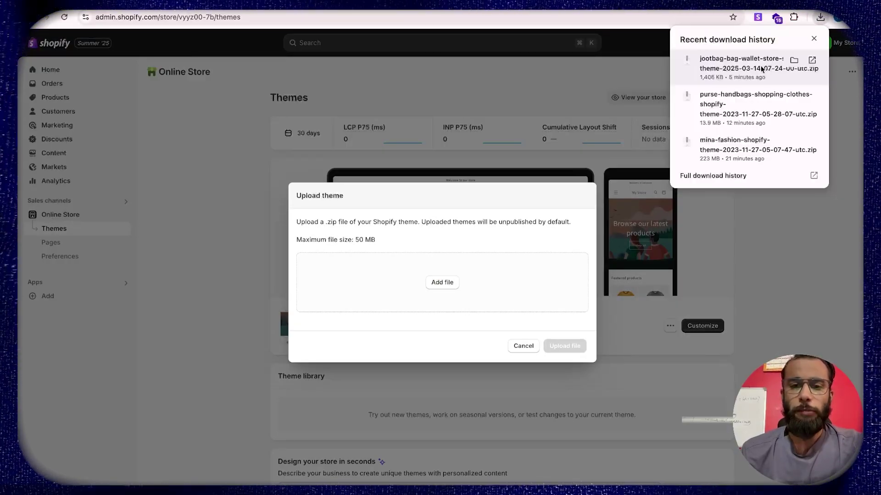
pyautogui.moveTo(767, 70); pyautogui.dragTo(483, 262)
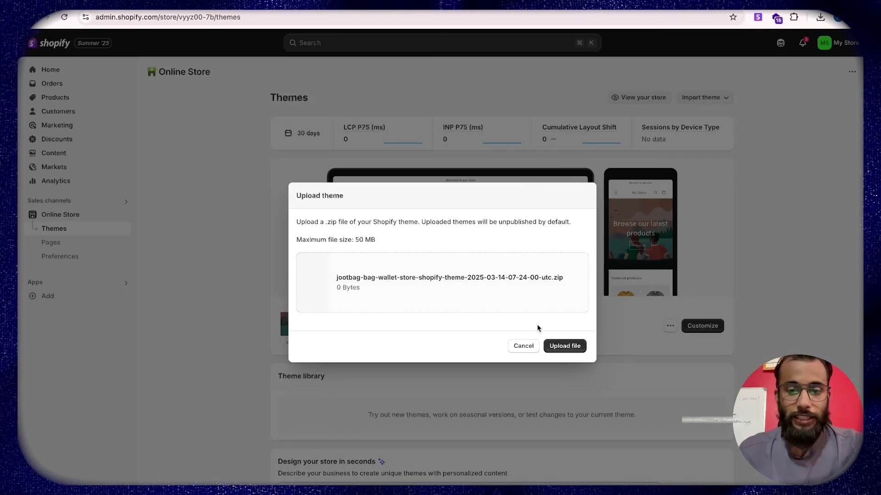
pyautogui.click(557, 344)
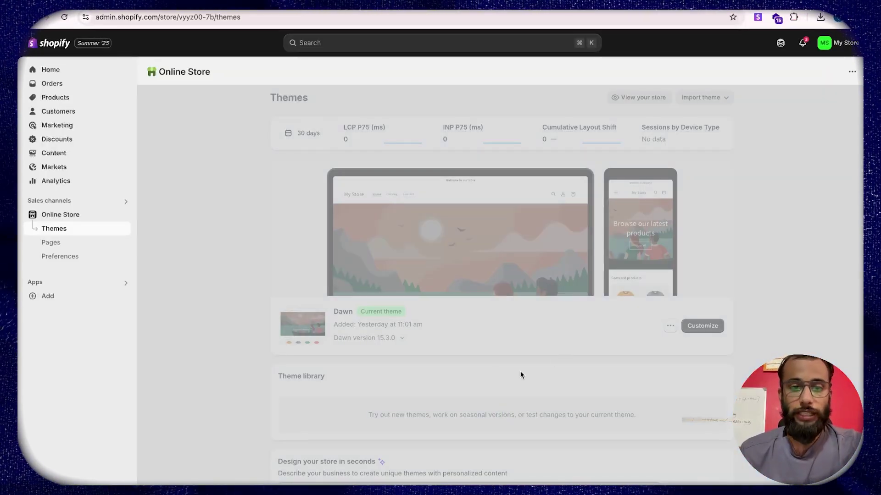
# Switch to the desktop, extract the downloaded Jootbag theme archive and place the extracted folder above the zip file.
pyautogui.hotkey('ctrl', 'Left')
pyautogui.click(439, 198)
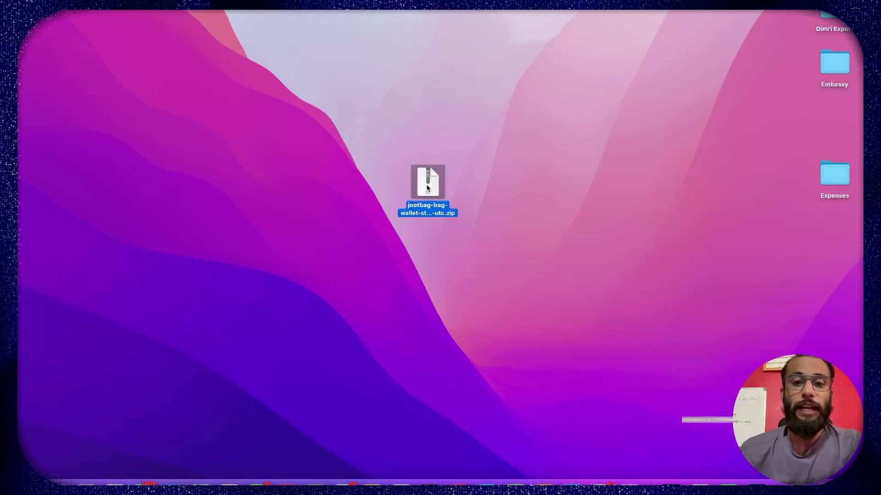
pyautogui.doubleClick(426, 188)
pyautogui.moveTo(438, 204); pyautogui.dragTo(483, 96)
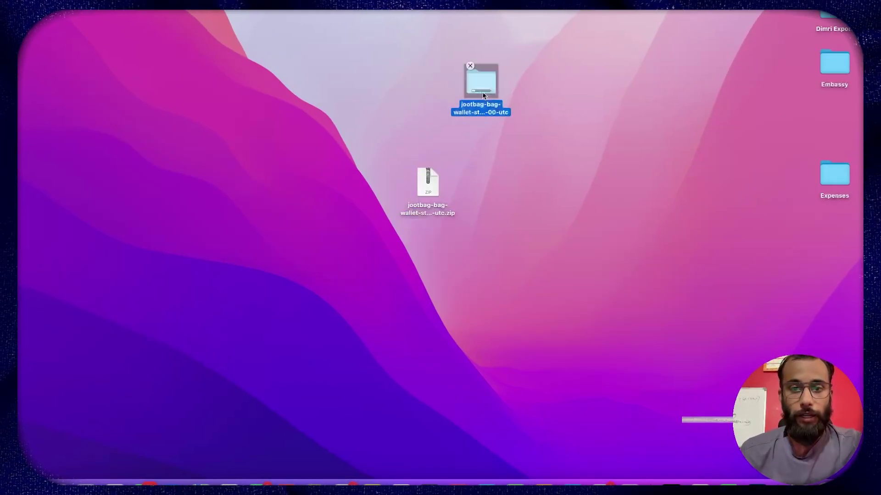
# Open the extracted Jootbag folder and select the inner jootbag.zip theme archive.
pyautogui.doubleClick(483, 82)
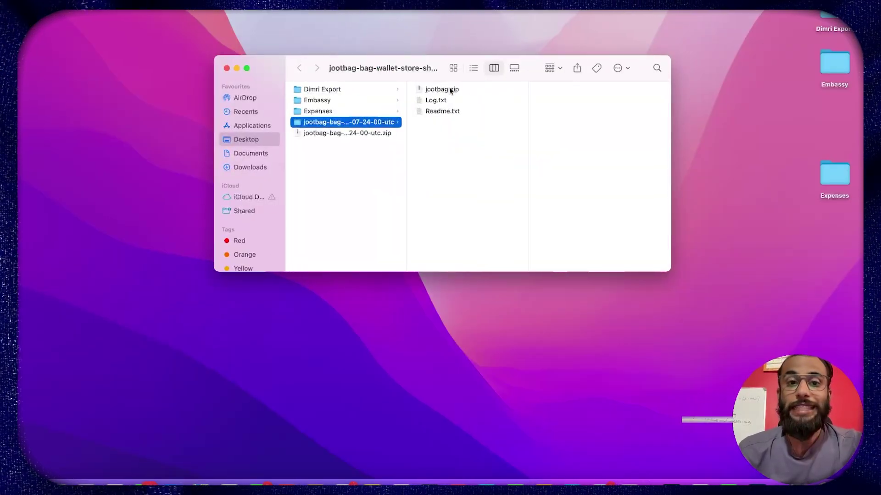
pyautogui.click(449, 91)
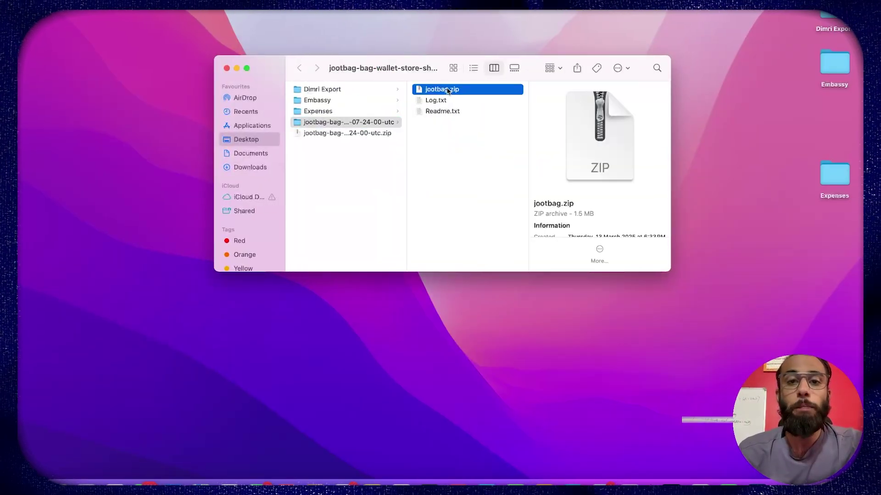
pyautogui.click(447, 90)
pyautogui.click(483, 90)
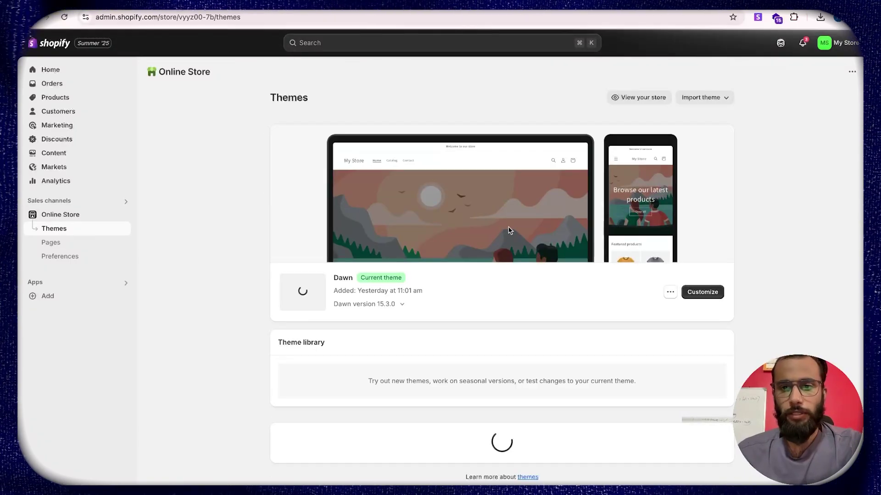
# Upload jootbag.zip from the extracted Jootbag folder to the Shopify store's theme library and check its installation there.
pyautogui.click(705, 98)
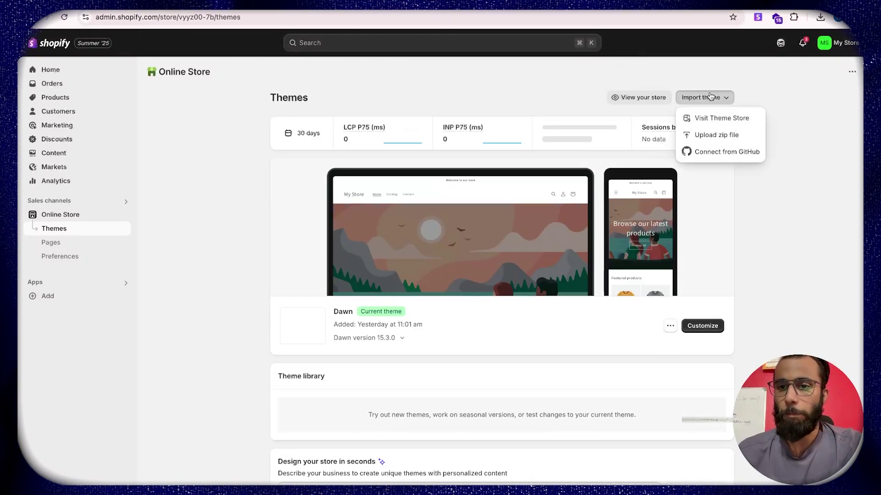
pyautogui.click(718, 134)
pyautogui.click(442, 282)
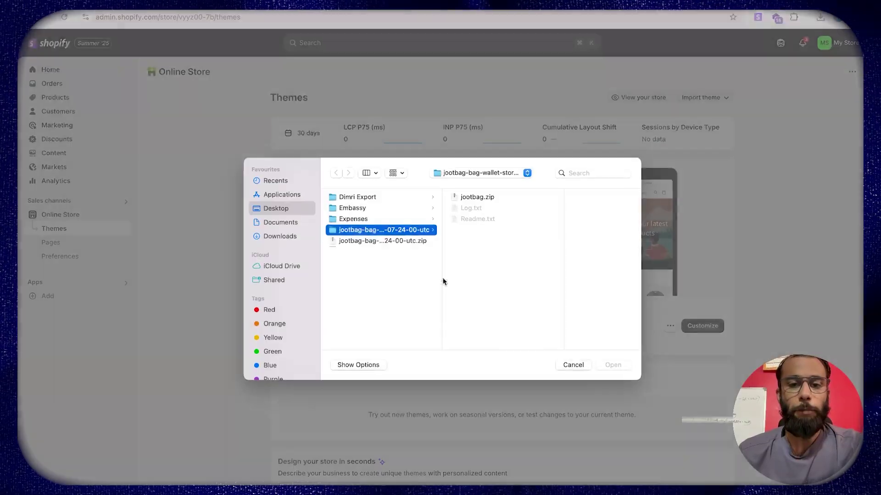
pyautogui.click(477, 201)
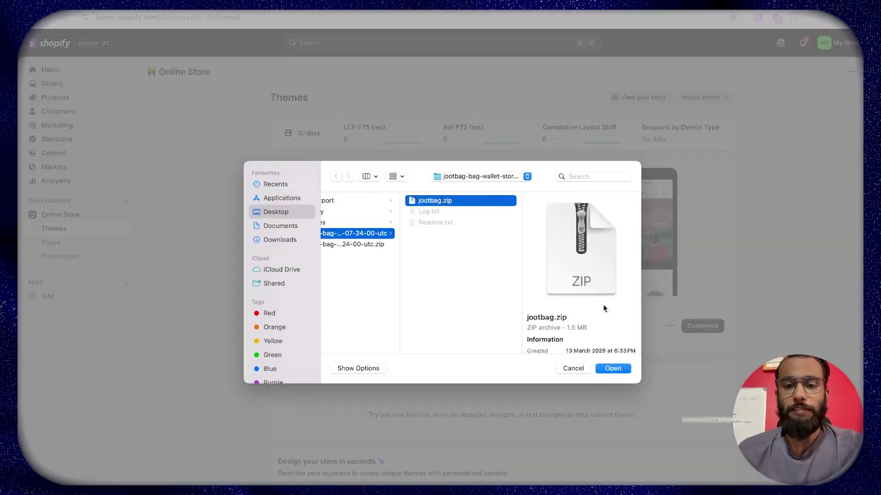
pyautogui.click(614, 369)
pyautogui.click(571, 350)
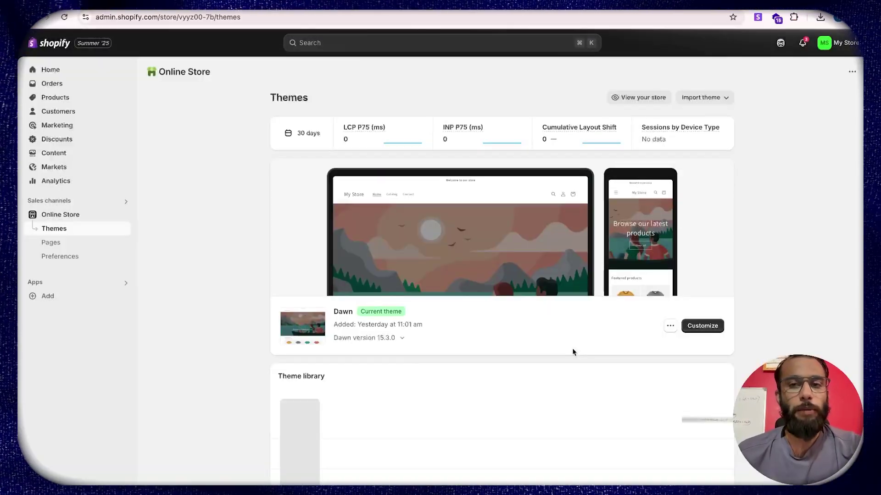
pyautogui.scroll(-1, 572, 352)
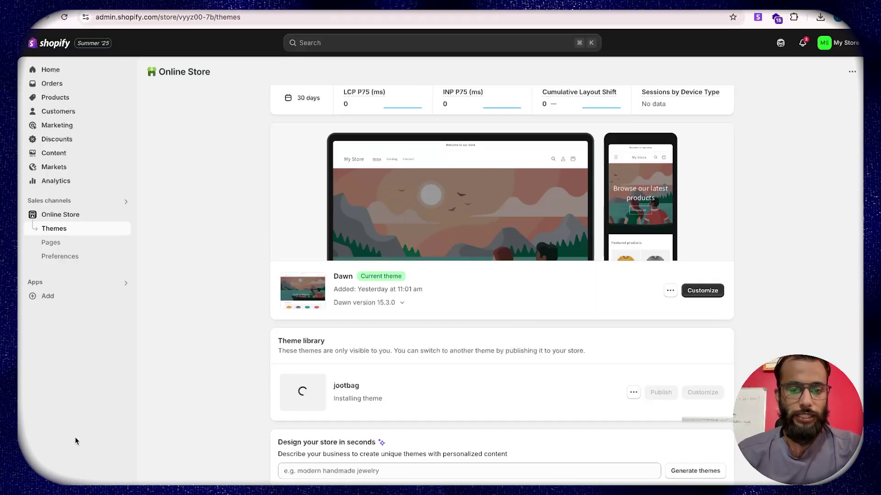
# Copy the store's myshopify.com address from the store settings and close the settings.
pyautogui.click(54, 464)
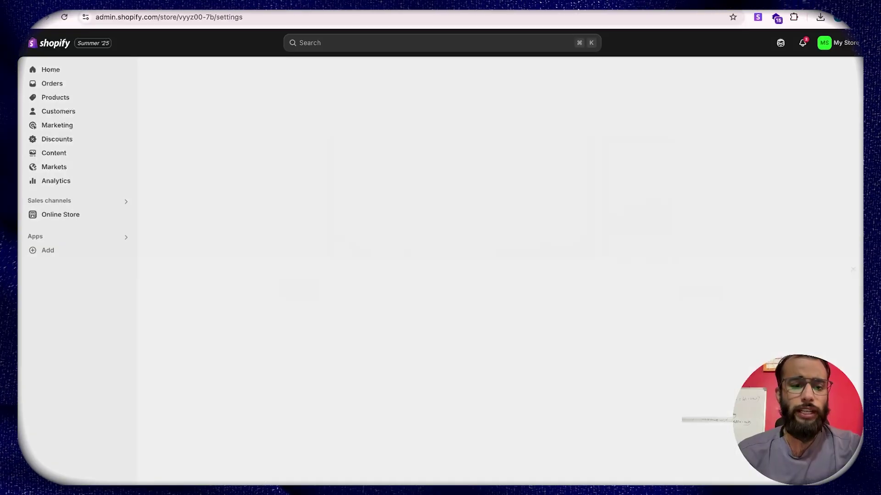
pyautogui.moveTo(283, 92); pyautogui.dragTo(208, 96)
pyautogui.press('super+c')
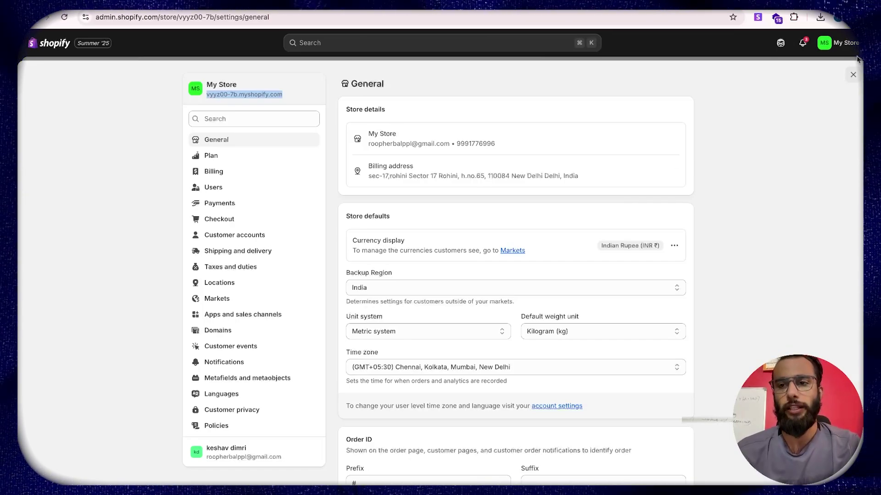
pyautogui.click(852, 76)
# Open the copied store address in a new browser tab and look over the current storefront homepage down to the featured products.
pyautogui.press('super+t')
pyautogui.press('super+v')
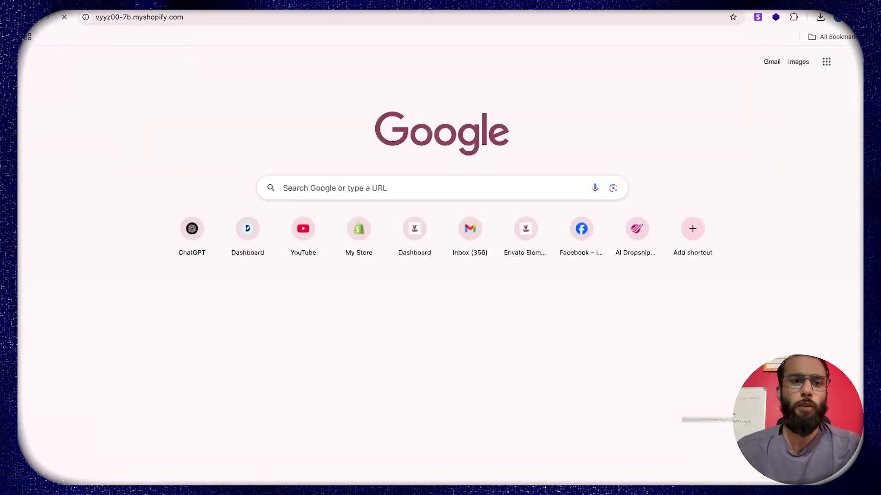
pyautogui.press('Return')
pyautogui.scroll(-7, 287, 290)
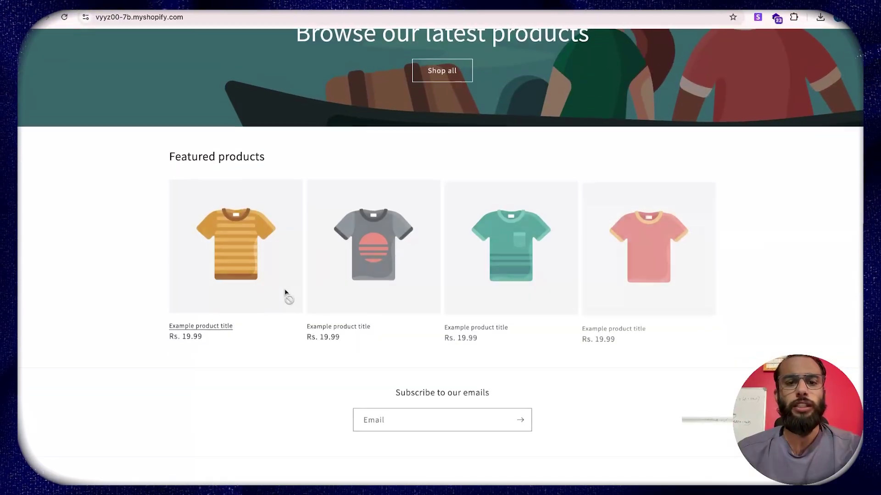
pyautogui.click(589, 4)
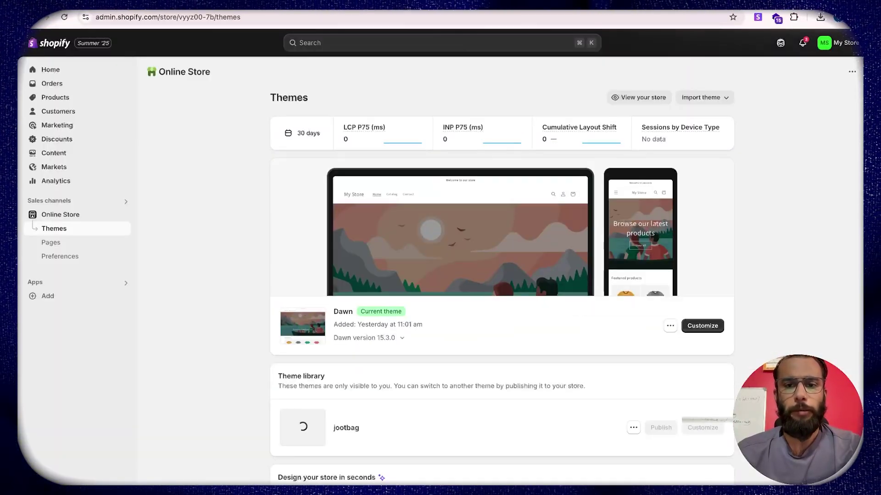
# Publish the jootbag theme from the theme library as the store's current theme.
pyautogui.scroll(-3, 551, 397)
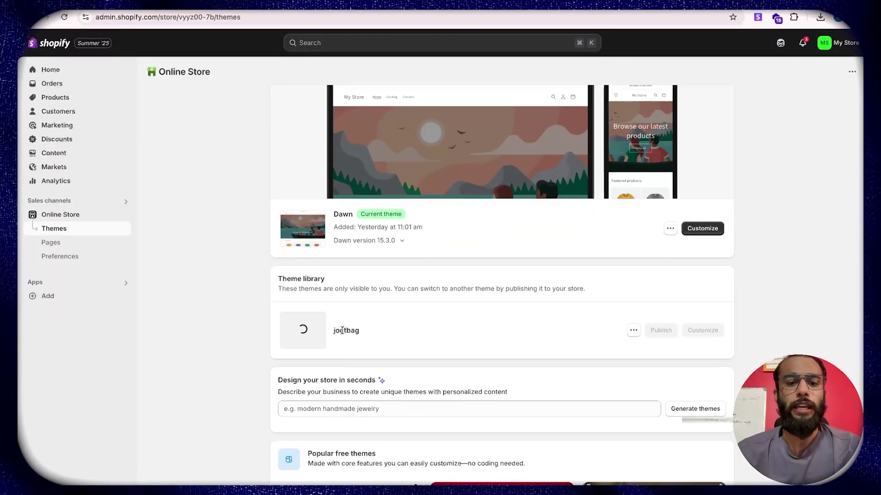
pyautogui.moveTo(361, 331); pyautogui.dragTo(387, 331)
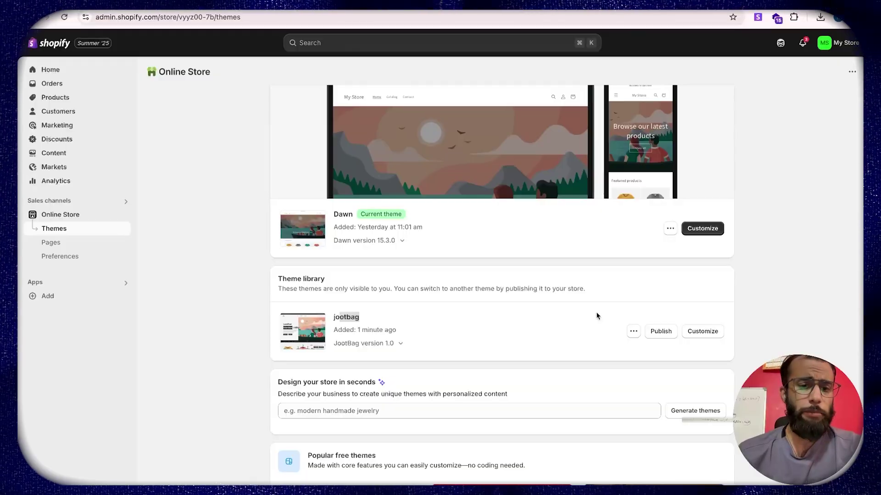
pyautogui.click(661, 331)
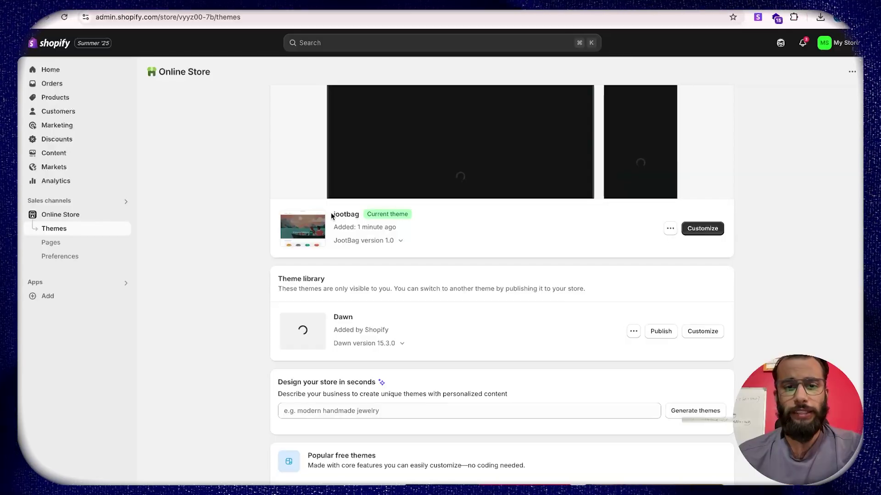
pyautogui.moveTo(331, 213); pyautogui.dragTo(395, 242)
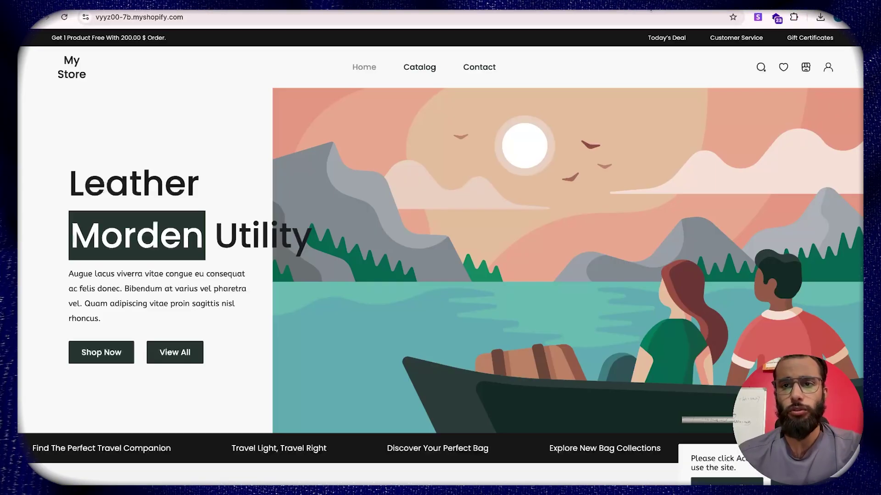
# Open the store address in a new tab and examine the homepage sections of the jootbag theme, from the hero banner to the testimonials.
pyautogui.press('super+t')
pyautogui.press('super+v')
pyautogui.press('Return')
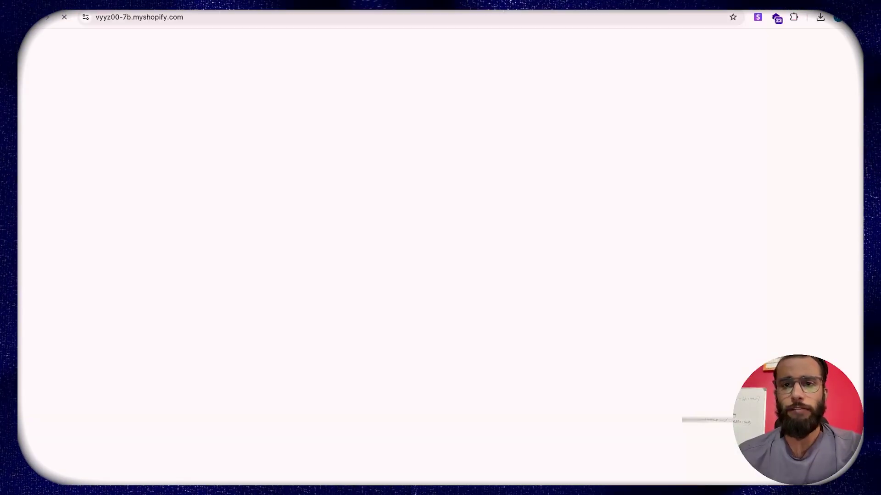
pyautogui.scroll(-10, 411, 234)
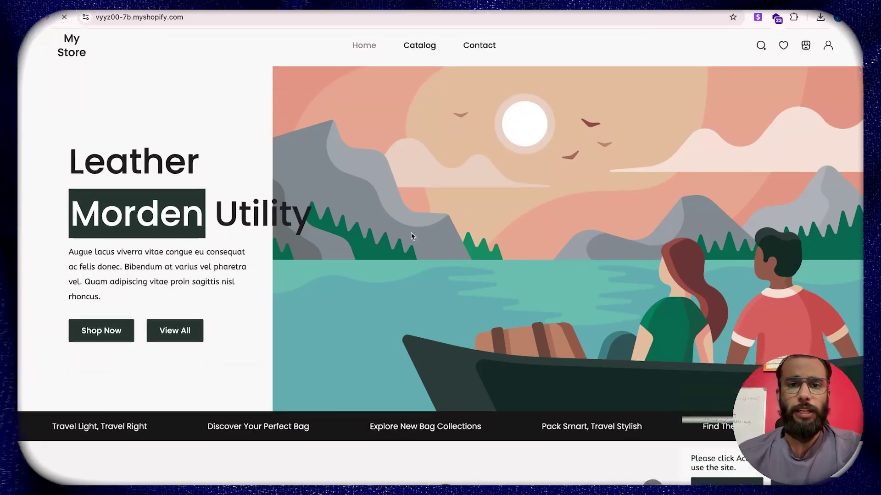
pyautogui.scroll(-20, 411, 236)
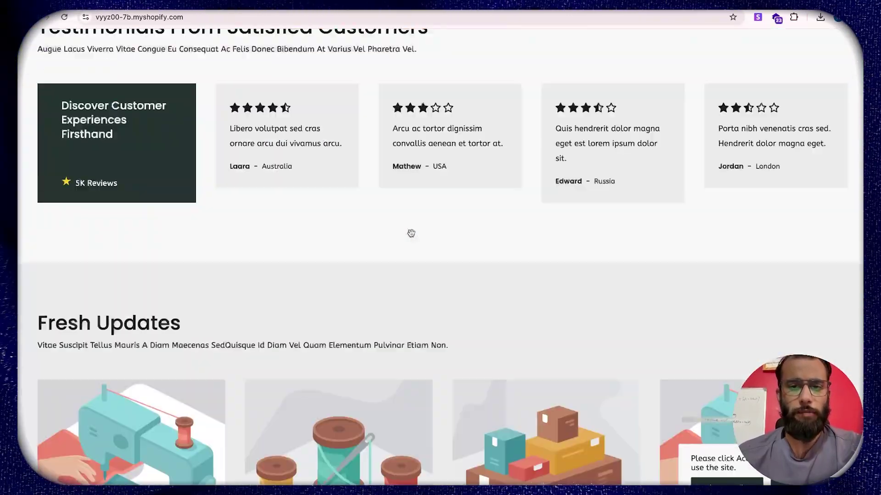
pyautogui.scroll(10, 411, 235)
pyautogui.scroll(20, 412, 235)
pyautogui.scroll(-1, 411, 239)
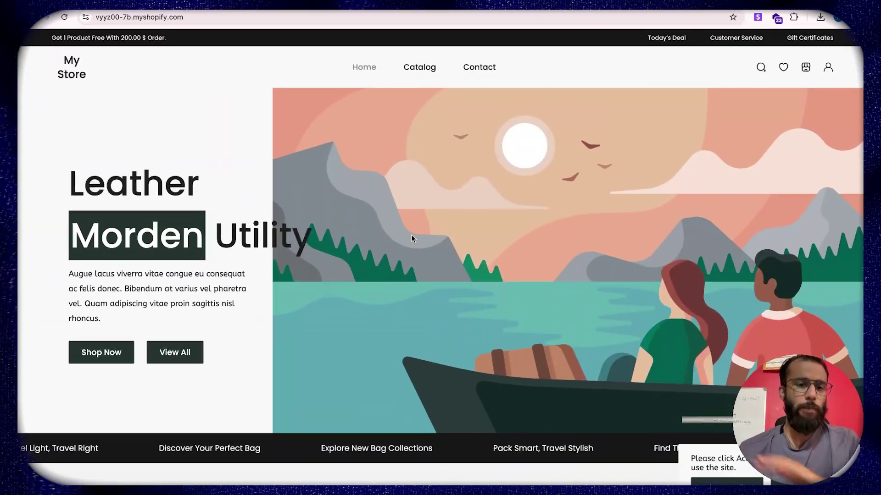
pyautogui.scroll(-9, 409, 237)
pyautogui.scroll(-15, 408, 238)
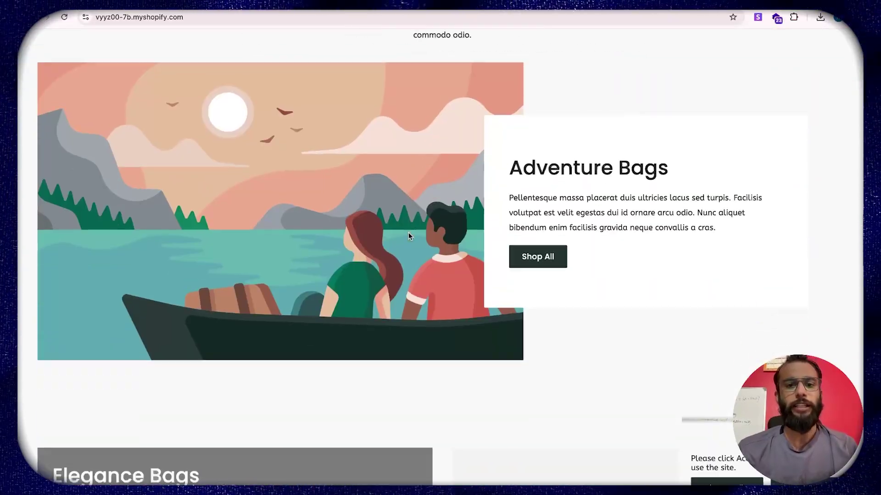
pyautogui.scroll(-12, 410, 236)
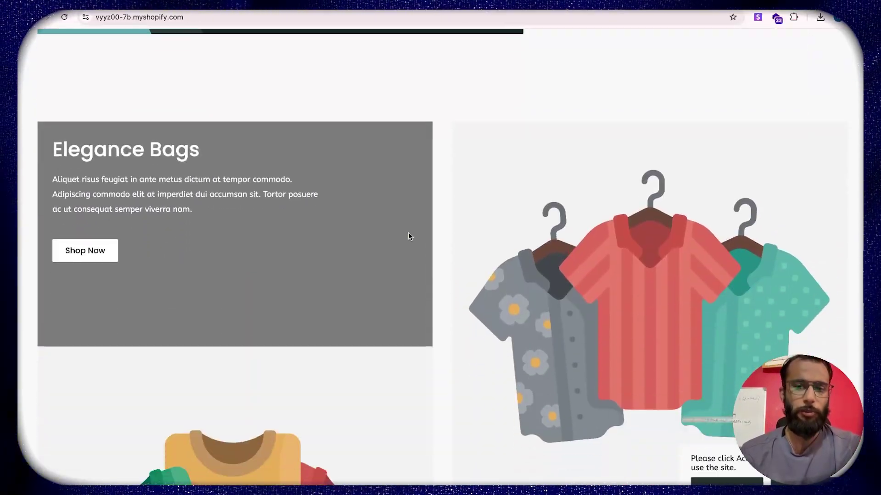
pyautogui.scroll(-15, 409, 237)
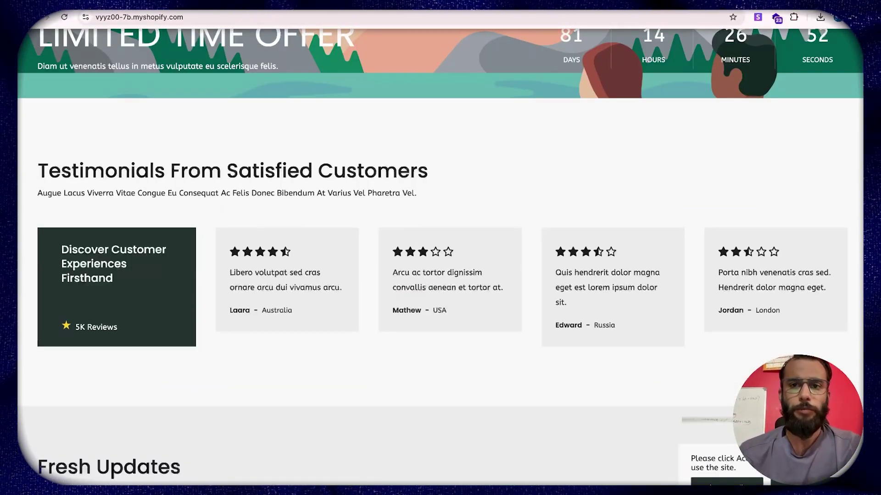
# Return to the Shopify admin, start a new product and examine its title, description, media and category fields.
pyautogui.hotkey('ctrl', 'shift', 'Tab')
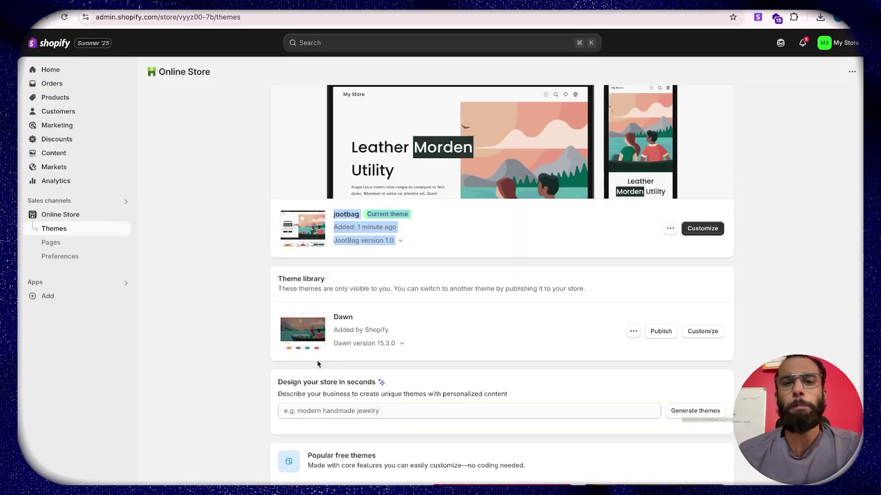
pyautogui.click(55, 98)
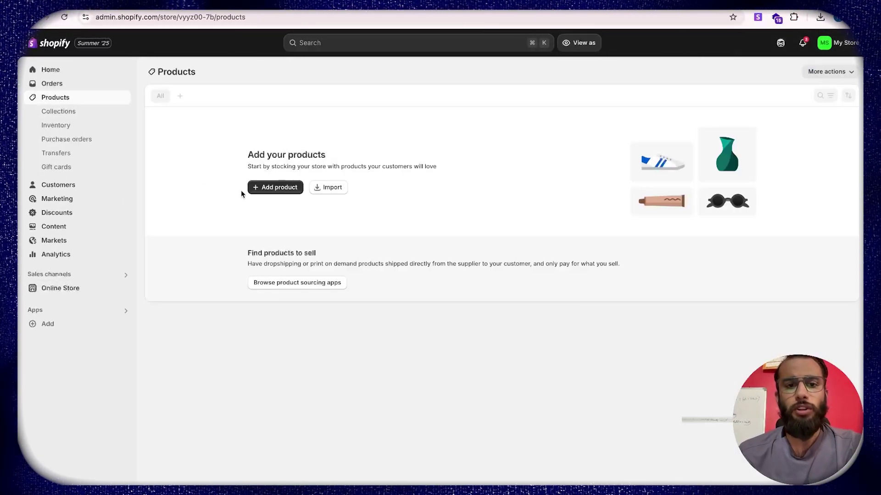
pyautogui.click(271, 188)
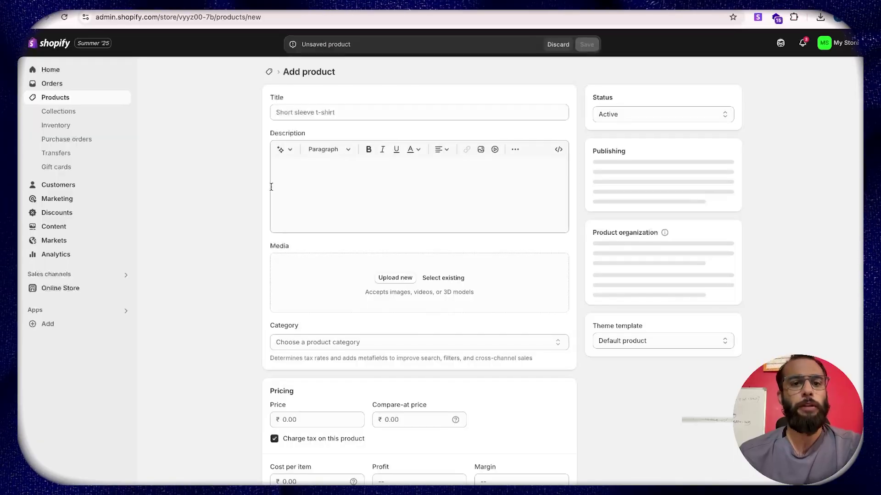
pyautogui.click(337, 116)
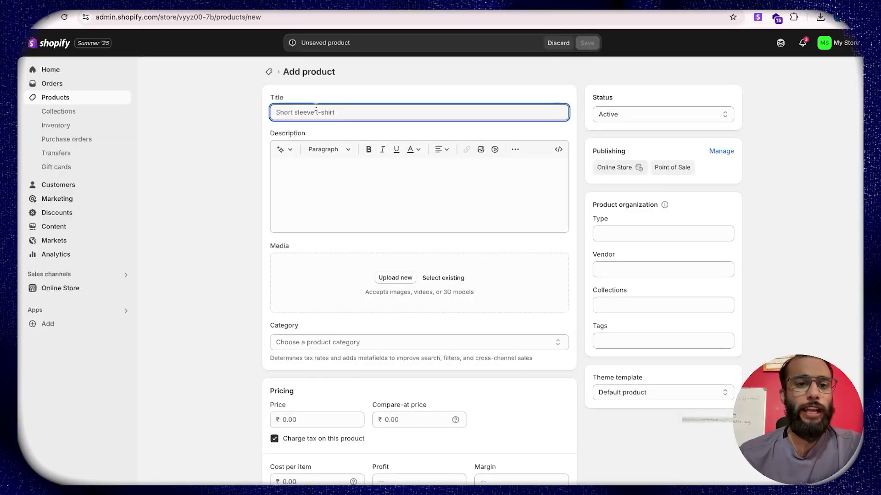
pyautogui.click(326, 183)
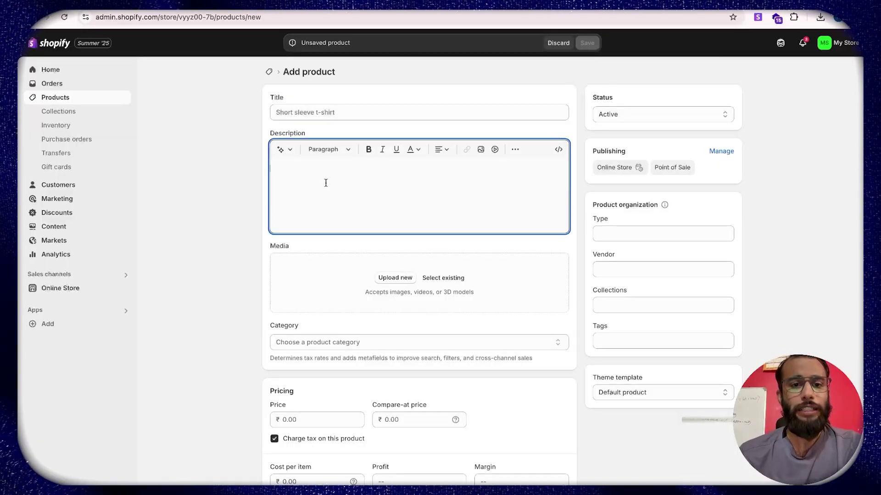
pyautogui.doubleClick(280, 247)
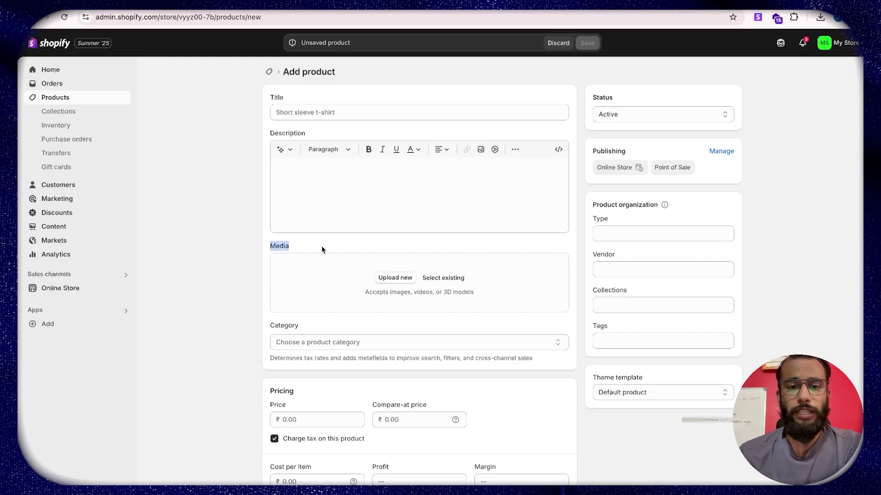
pyautogui.click(340, 343)
pyautogui.click(247, 340)
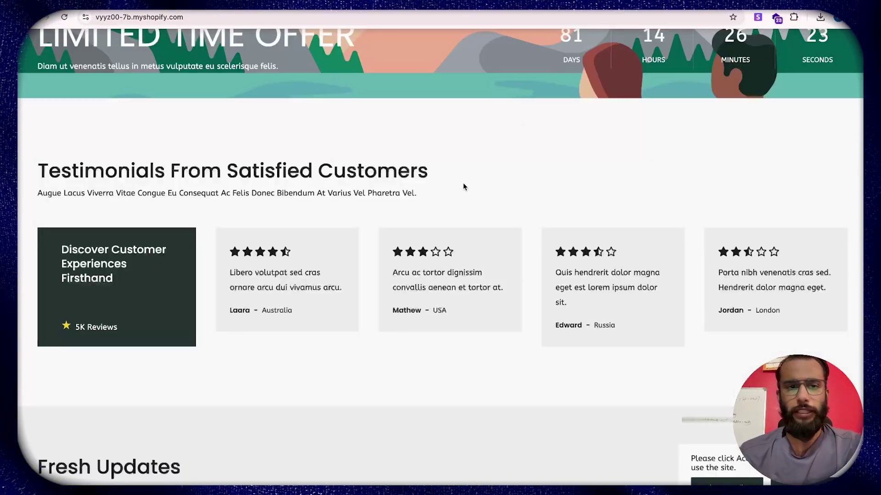
# Search Google for "bags" in a new tab and open Zouk's bags collection from the results.
pyautogui.scroll(10, 463, 182)
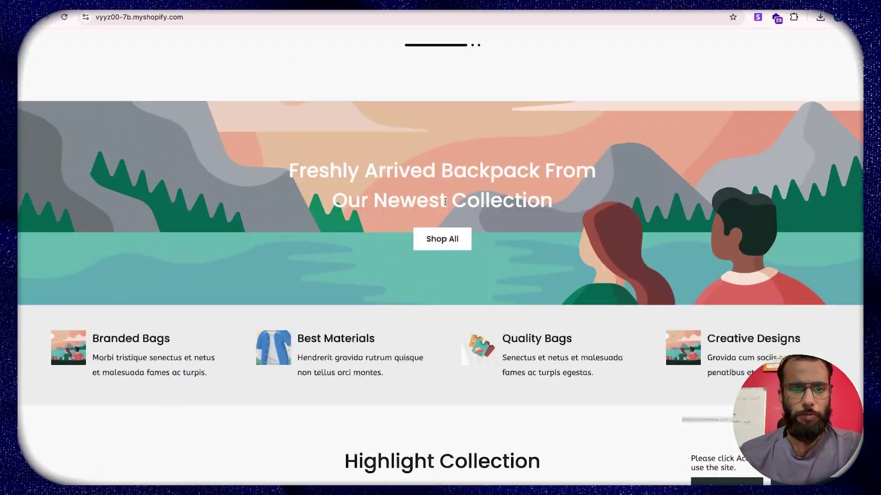
pyautogui.scroll(5, 445, 202)
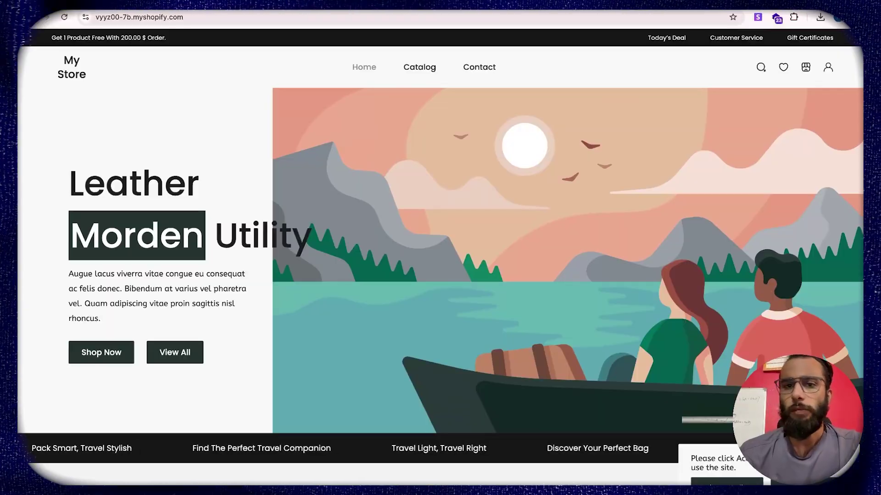
pyautogui.click(321, 4)
pyautogui.write('bags')
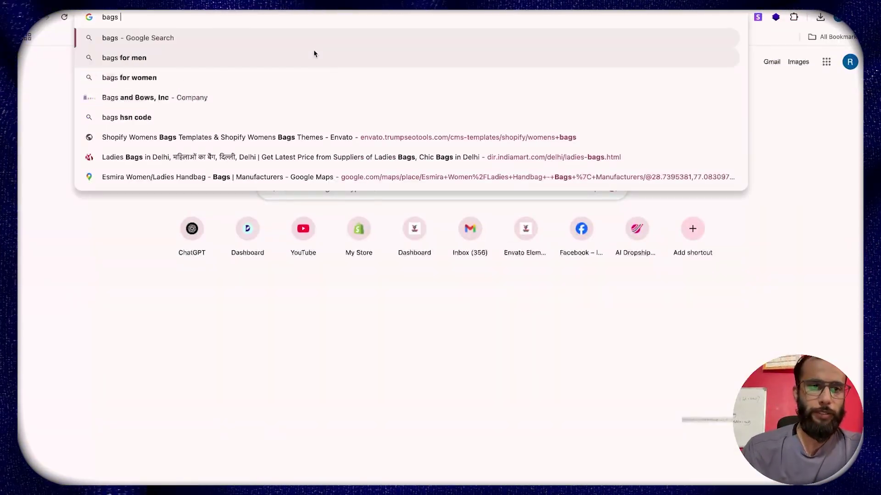
pyautogui.press('Return')
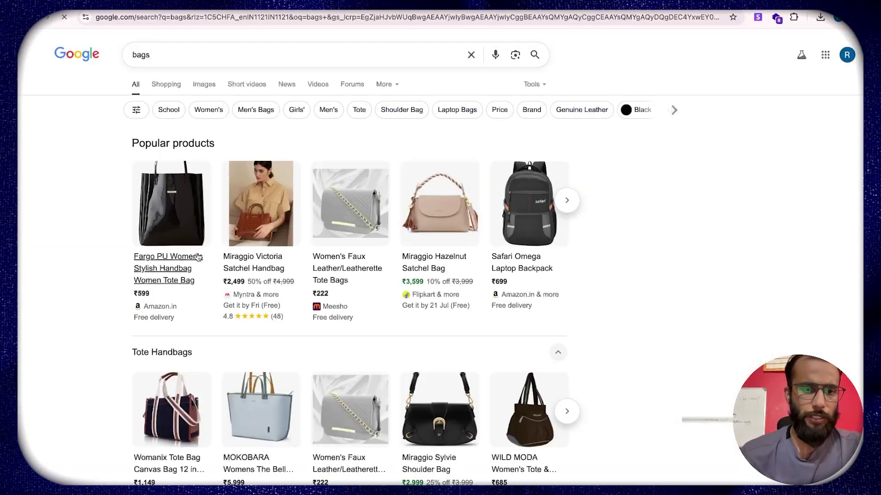
pyautogui.scroll(-10, 193, 305)
pyautogui.scroll(-3, 192, 305)
pyautogui.scroll(2, 220, 183)
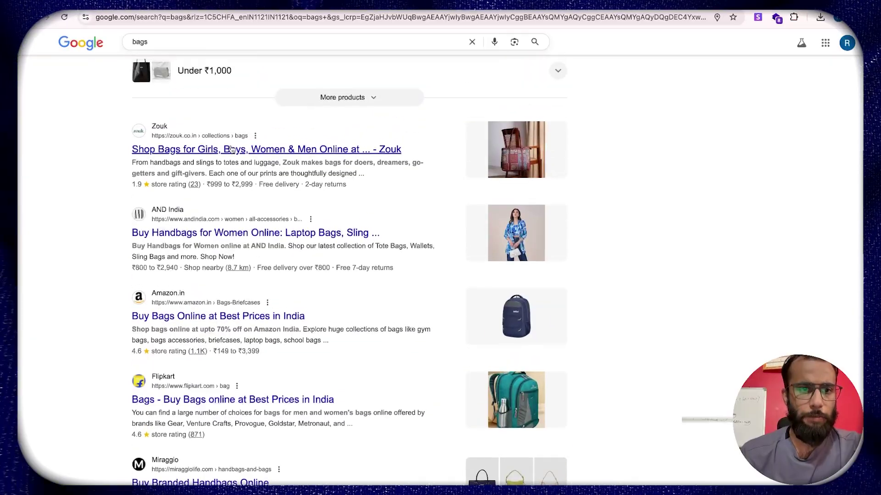
pyautogui.click(231, 147)
pyautogui.scroll(-3, 328, 388)
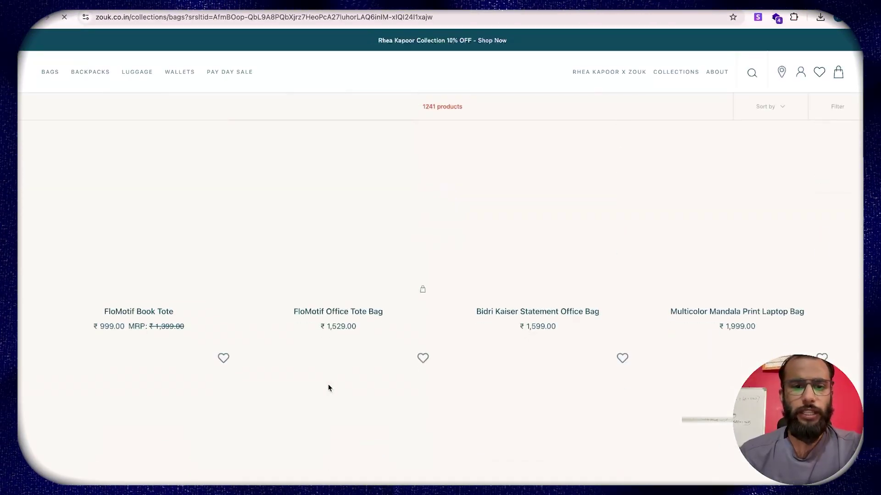
# Open the FloMotif Book Tote product page on the Zouk site and copy the product title.
pyautogui.click(164, 248)
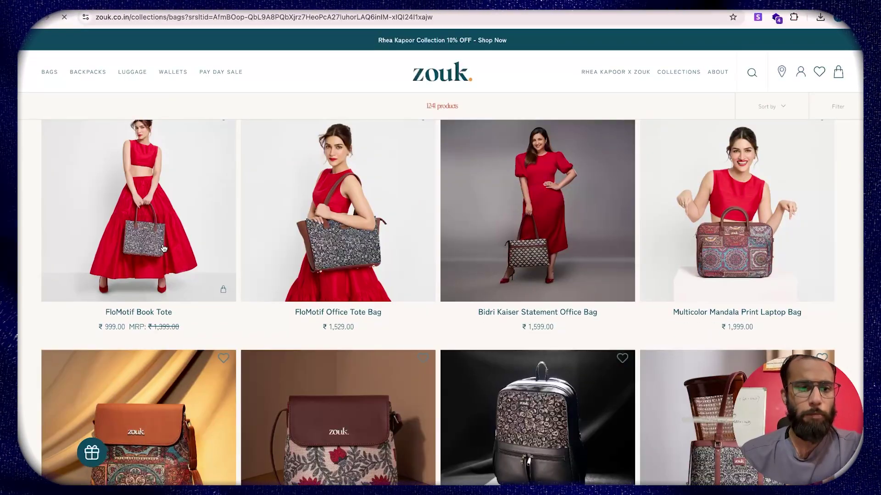
pyautogui.tripleClick(610, 122)
pyautogui.press('super+c')
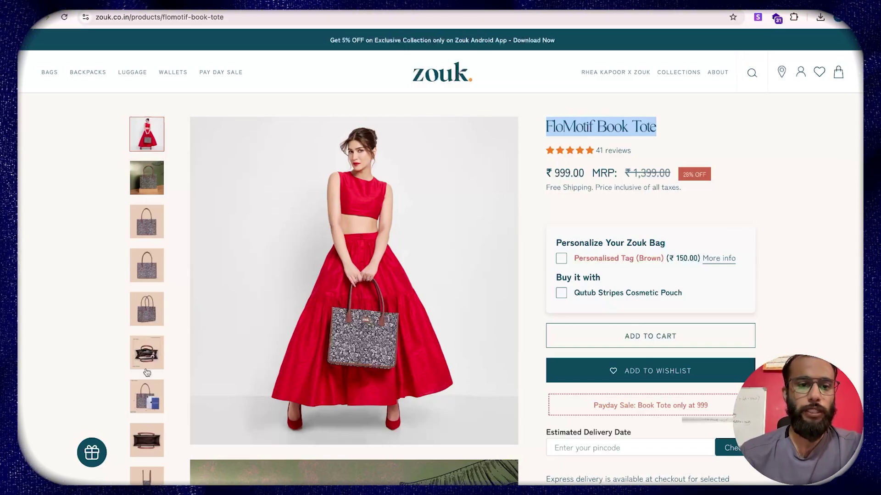
# Look through the tote's photos and details, then enter "FloMotif Book Tote" as the new Shopify product's title.
pyautogui.scroll(-10, 402, 391)
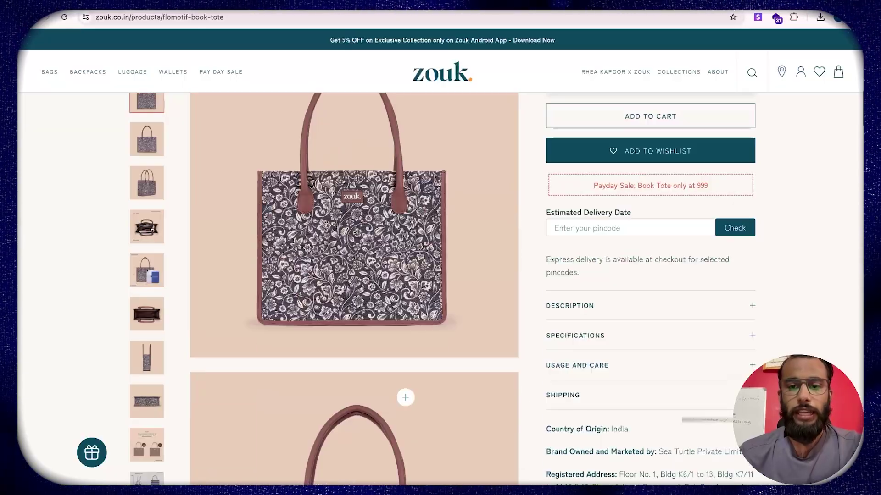
pyautogui.scroll(-15, 588, 431)
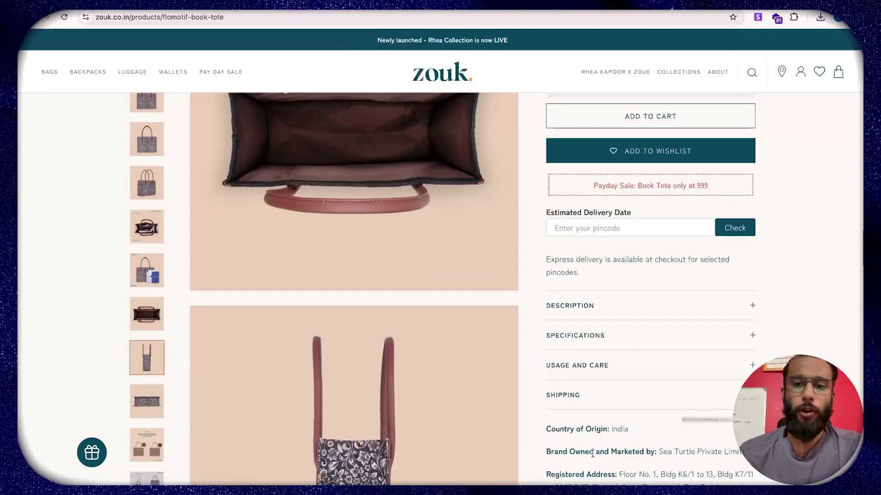
pyautogui.scroll(5, 601, 230)
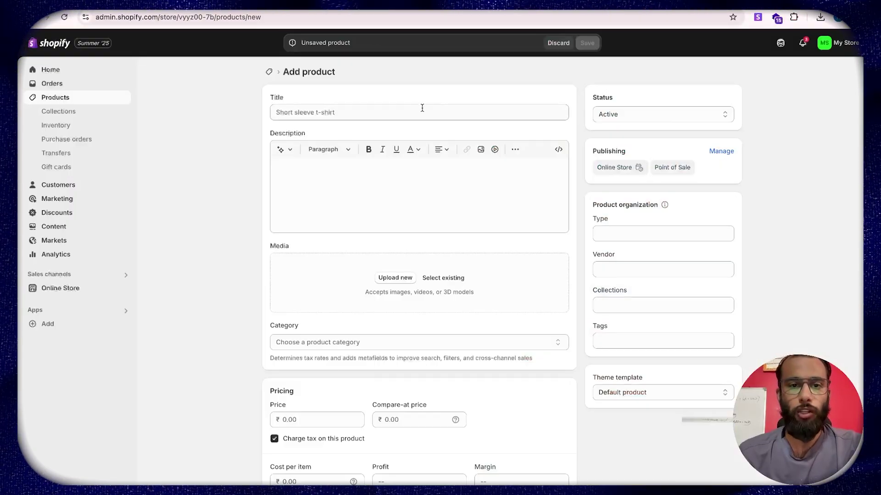
pyautogui.click(417, 113)
pyautogui.press('super+v')
pyautogui.click(407, 184)
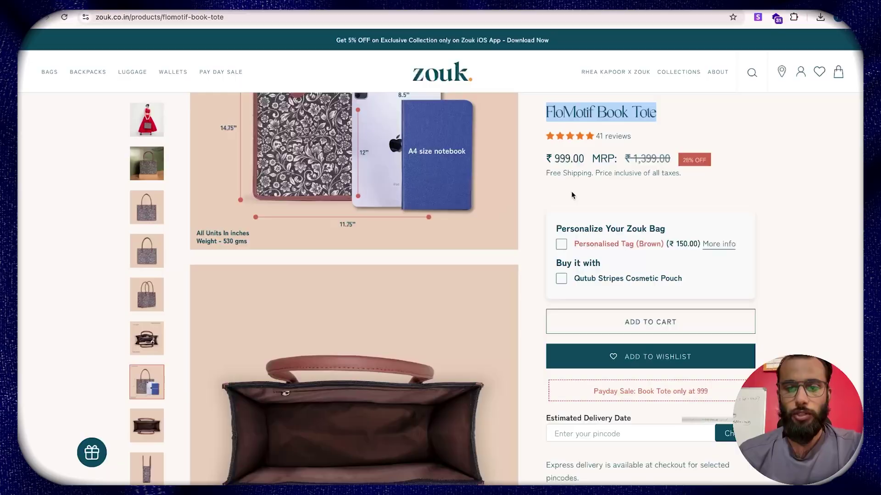
# Copy the first paragraph of the tote's description from the Zouk page into the new Shopify product's description.
pyautogui.scroll(-5, 571, 191)
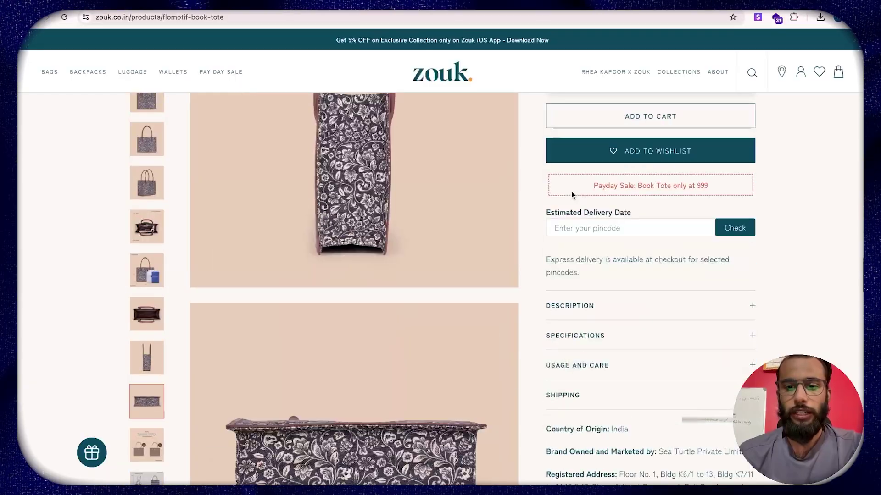
pyautogui.scroll(-4, 584, 453)
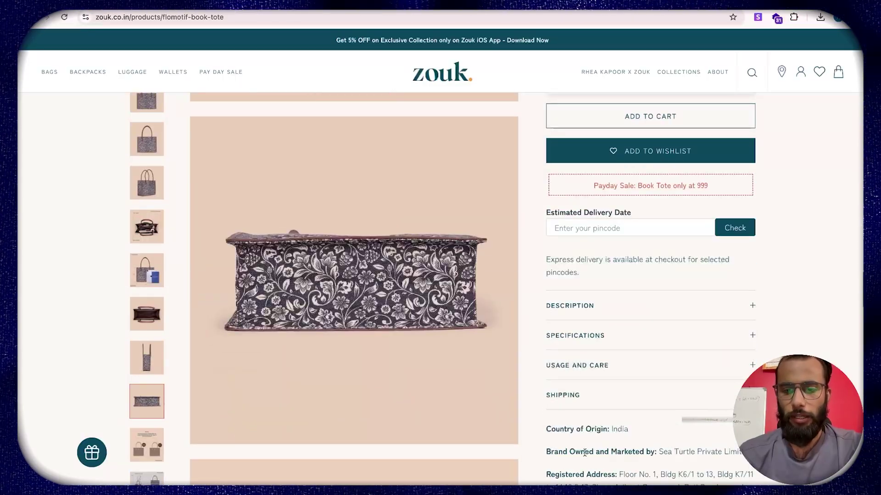
pyautogui.click(610, 317)
pyautogui.moveTo(550, 324); pyautogui.dragTo(620, 475)
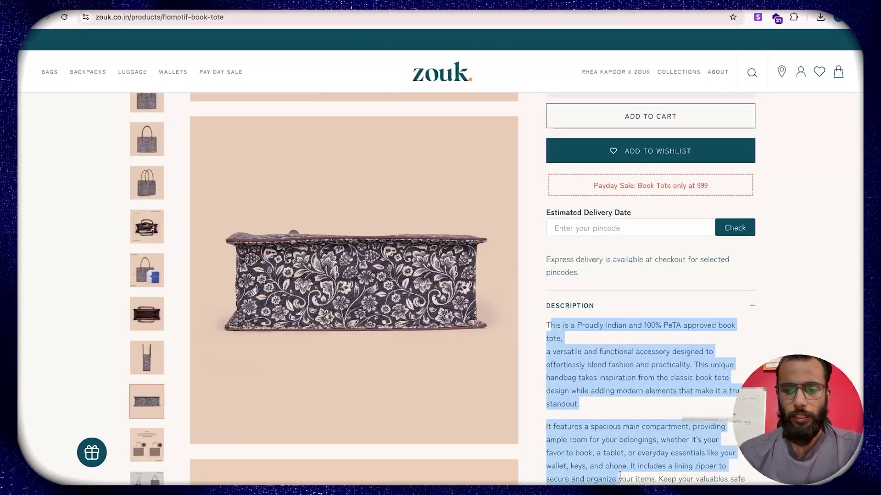
pyautogui.click(551, 329)
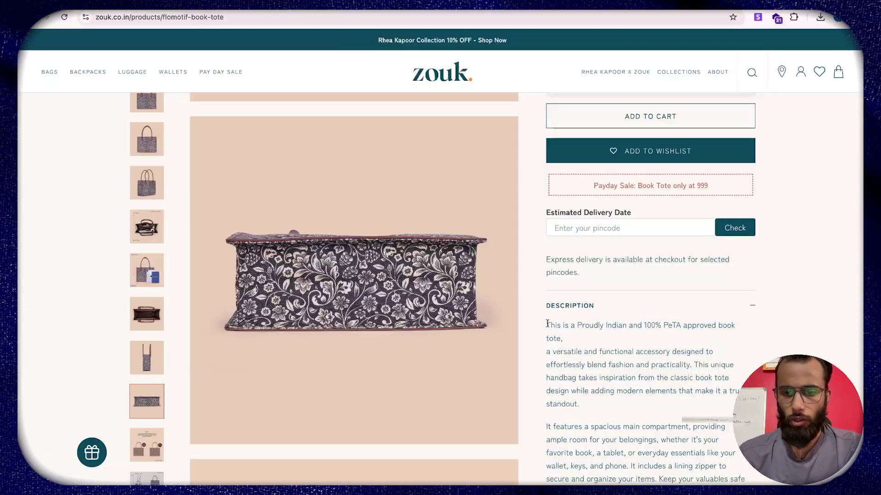
pyautogui.moveTo(547, 324); pyautogui.dragTo(637, 418)
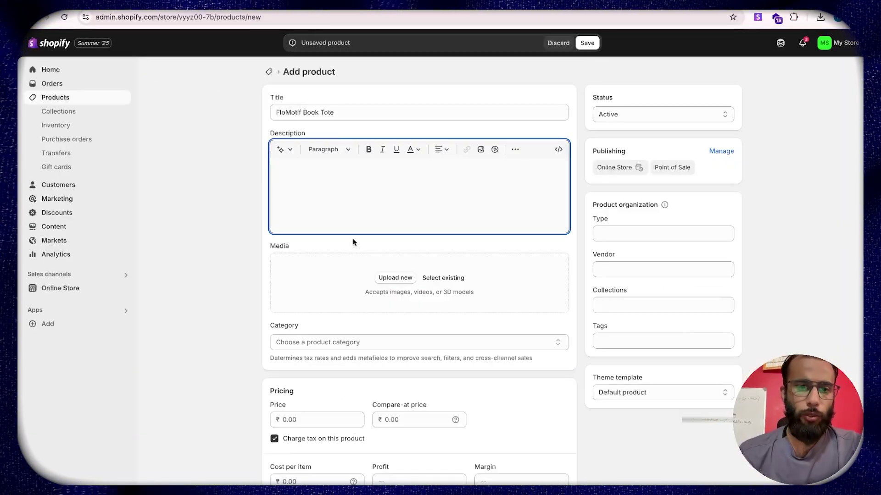
pyautogui.write('This is a Proudly Indian and 100% PeTA approved book tote,a versatile and functional accessory designed to effortlessly blend fashion and practicality. This unique handbag takes inspiration from the classic book tote design while adding modern elements that make it a true standout.')
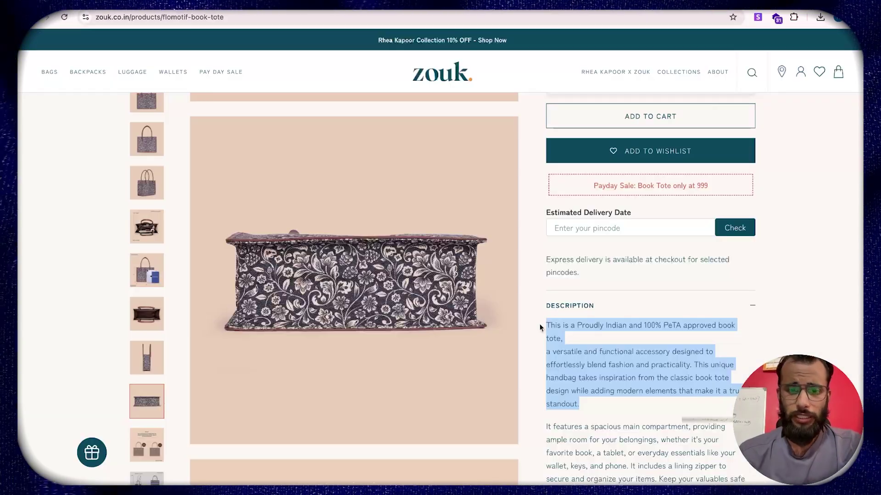
# Save the tote's first two product photos, the model shot and the green-background shot, from the Zouk page to Downloads.
pyautogui.scroll(5, 379, 279)
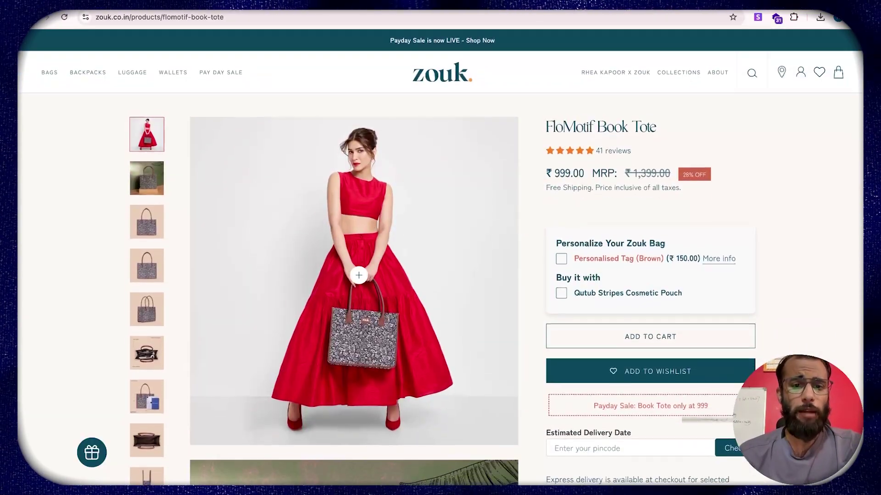
pyautogui.rightClick(358, 275)
pyautogui.click(371, 289)
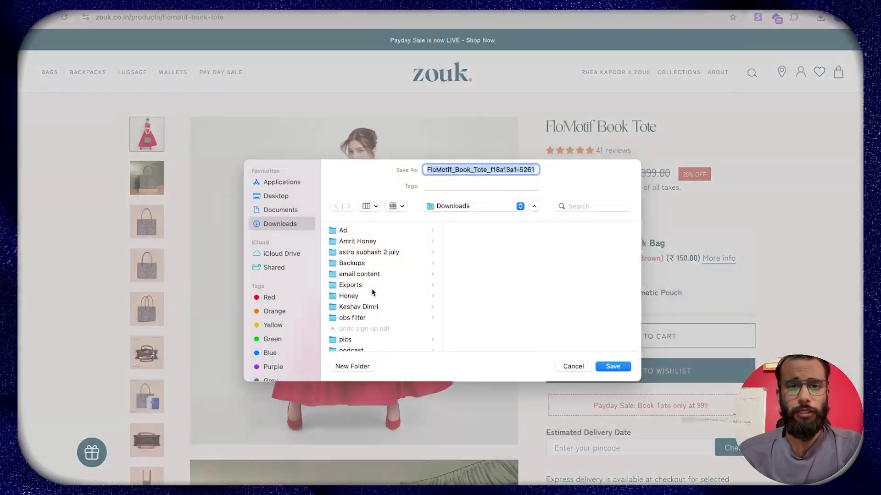
pyautogui.press('Return')
pyautogui.scroll(-7, 327, 339)
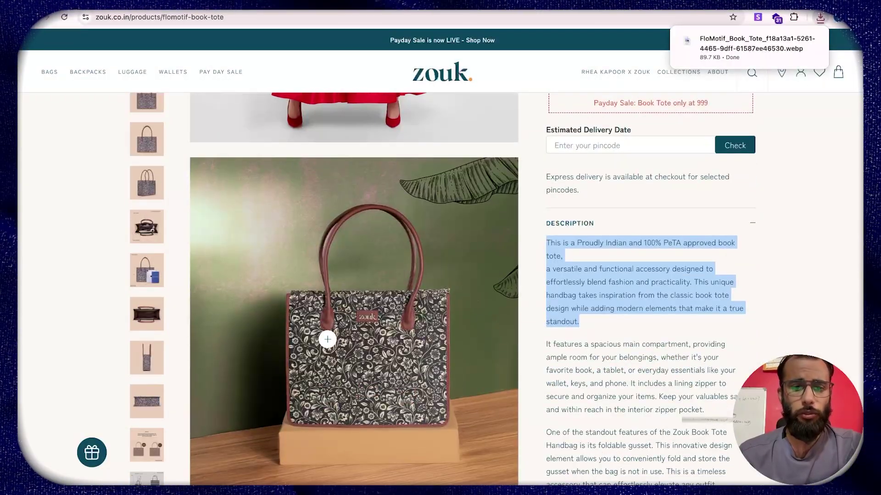
pyautogui.click(327, 339)
pyautogui.rightClick(326, 339)
pyautogui.click(355, 357)
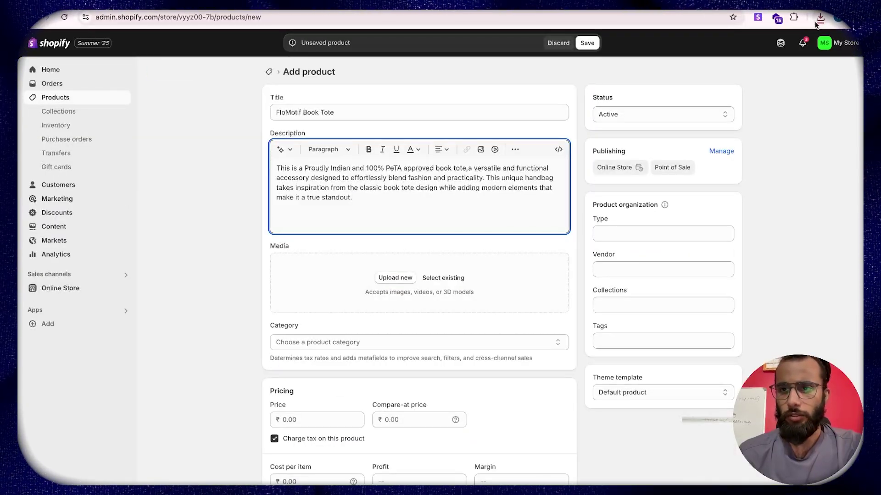
# Add the two downloaded tote photos to the new Shopify product's media.
pyautogui.click(819, 19)
pyautogui.moveTo(712, 59); pyautogui.dragTo(443, 284)
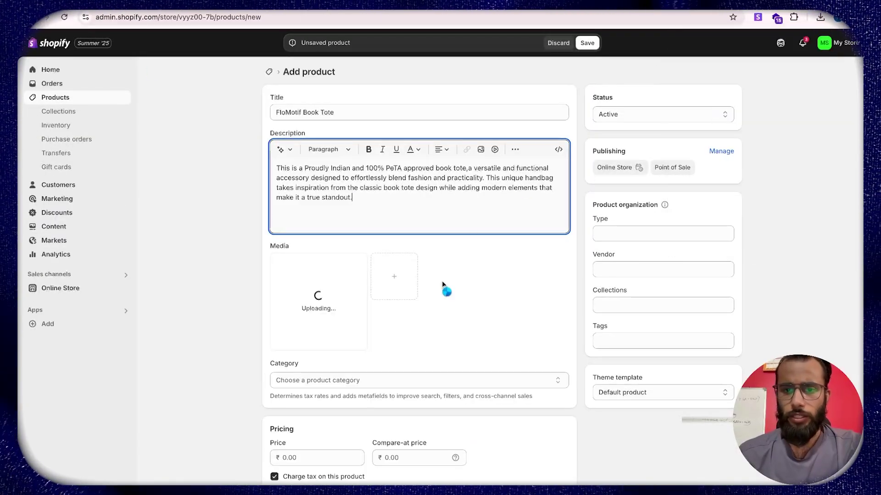
pyautogui.click(820, 18)
pyautogui.moveTo(738, 88); pyautogui.dragTo(395, 337)
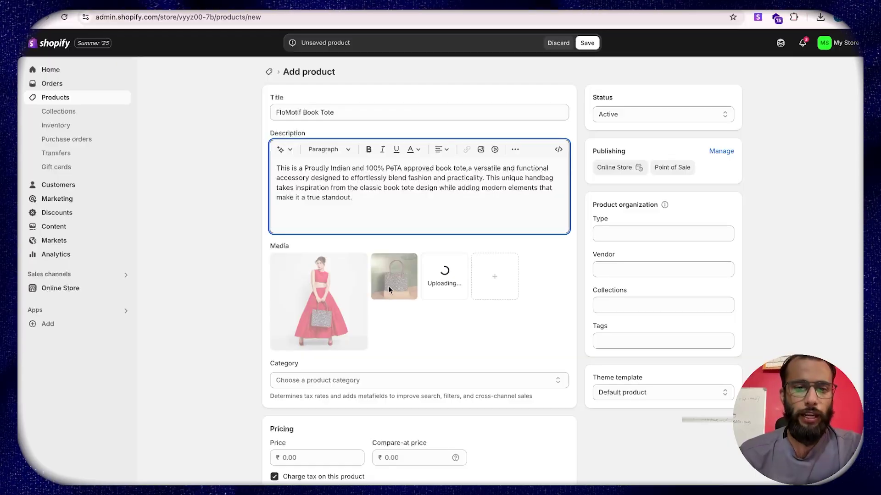
# Set the product category to Shoulder Bags in Handbags, found under Luggage & Bags.
pyautogui.scroll(-3, 406, 320)
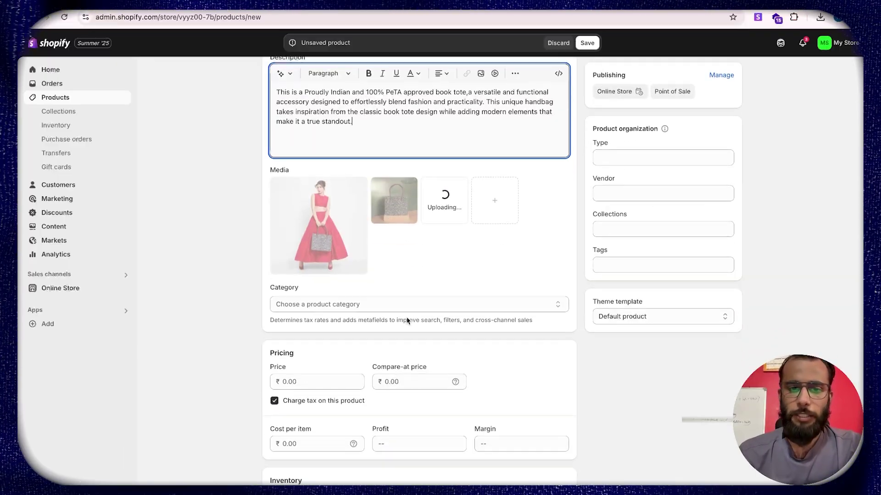
pyautogui.click(388, 299)
pyautogui.scroll(-3, 359, 264)
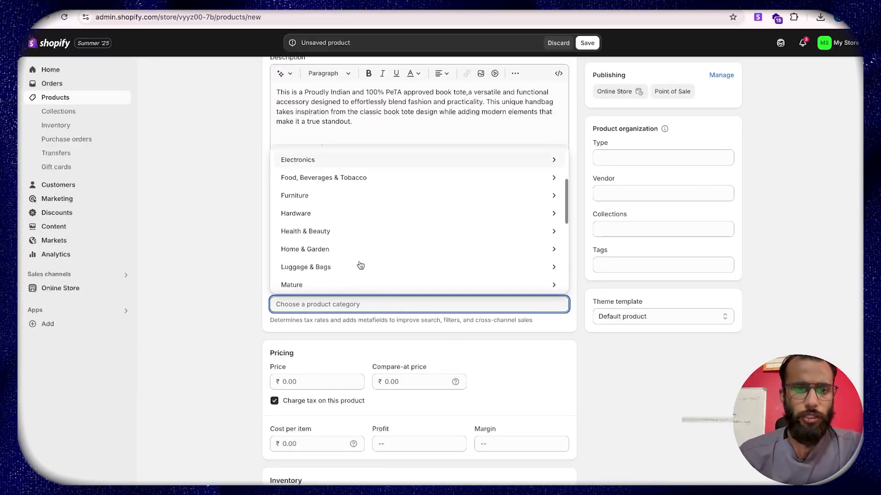
pyautogui.click(360, 264)
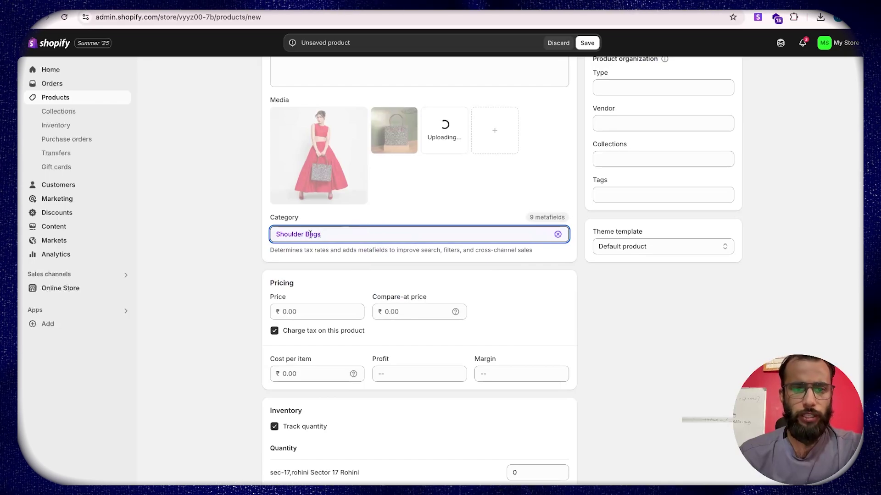
pyautogui.moveTo(324, 236); pyautogui.dragTo(269, 237)
pyautogui.click(399, 200)
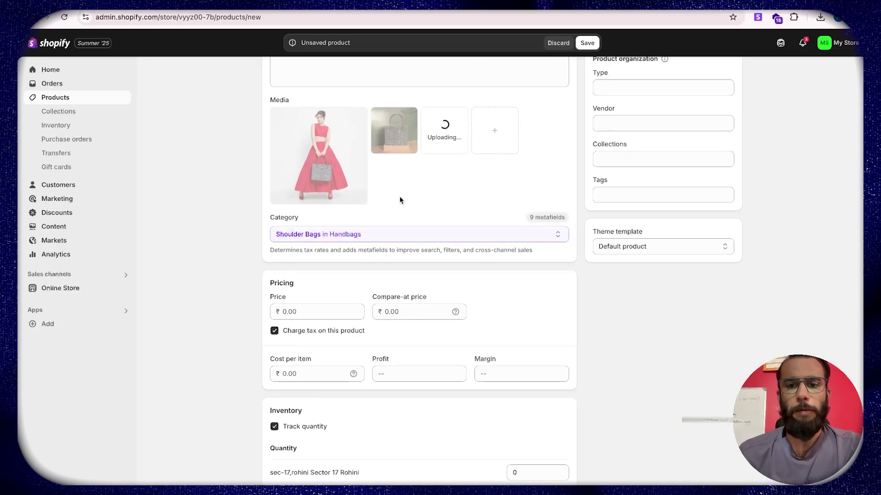
# Set the product's price to ₹800.
pyautogui.scroll(-3, 400, 200)
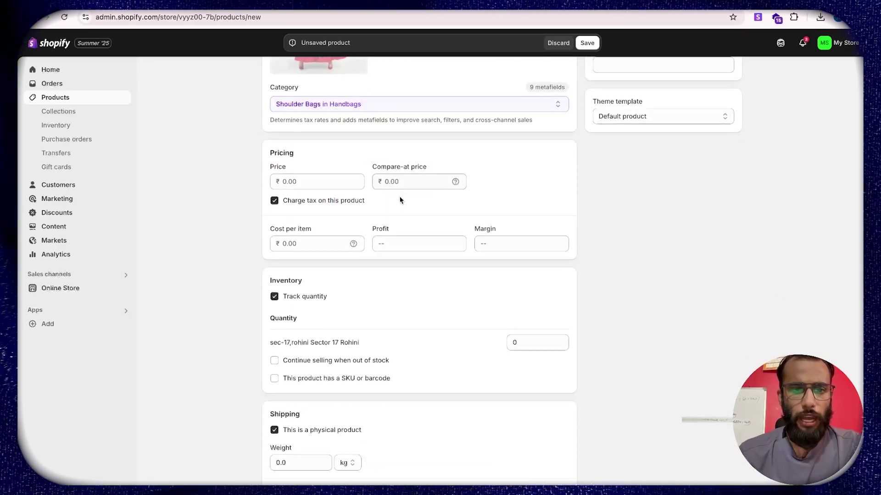
pyautogui.click(326, 176)
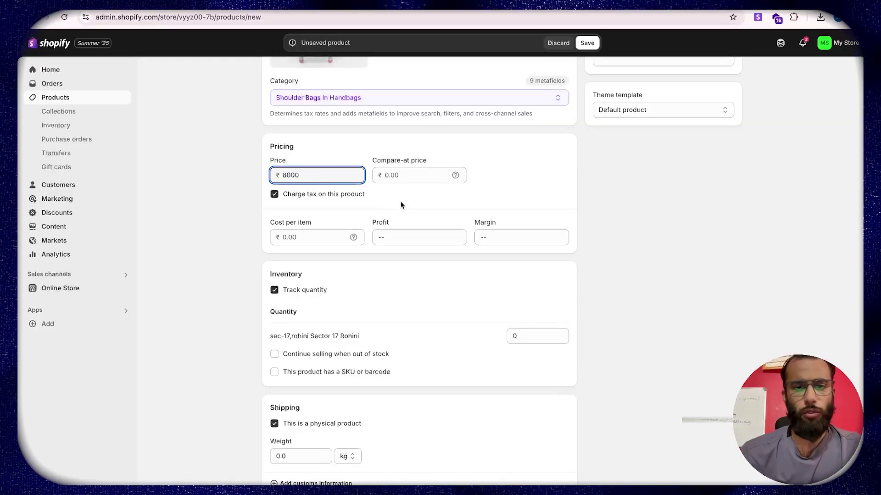
pyautogui.press('BackSpace')
pyautogui.click(434, 199)
# Set the inventory quantity to 100 and save the product.
pyautogui.scroll(-4, 434, 200)
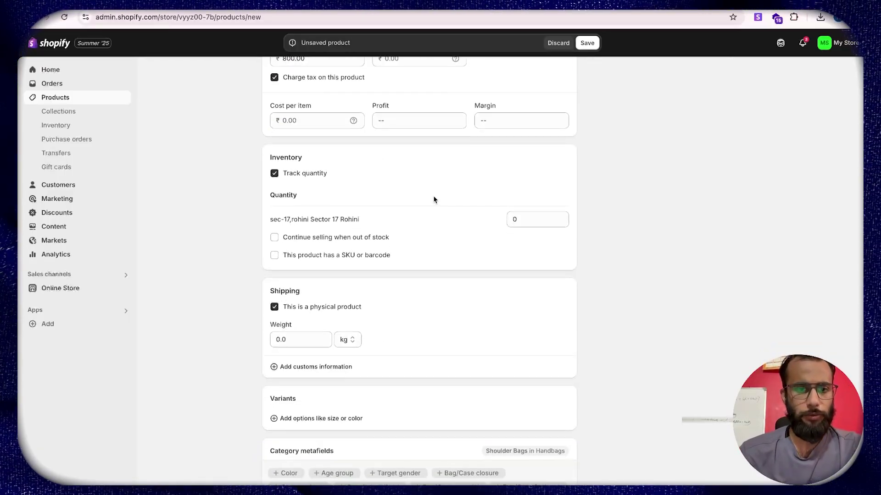
pyautogui.scroll(1, 434, 200)
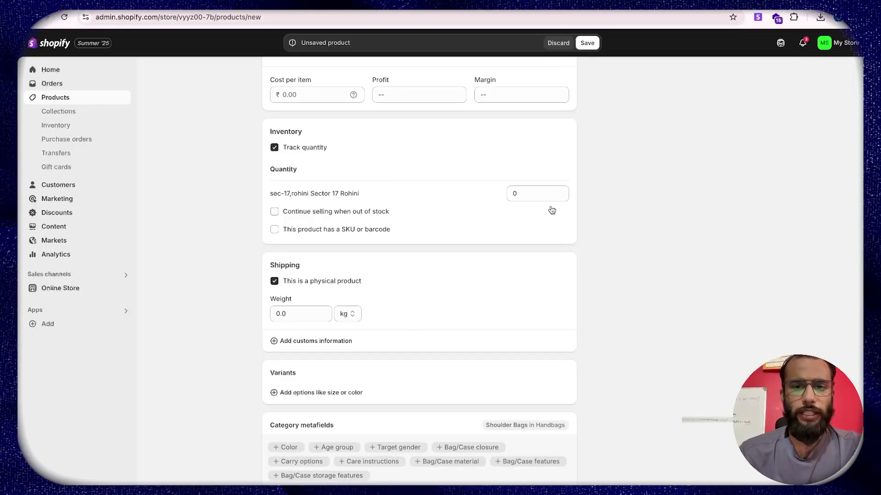
pyautogui.click(534, 194)
pyautogui.press('BackSpace')
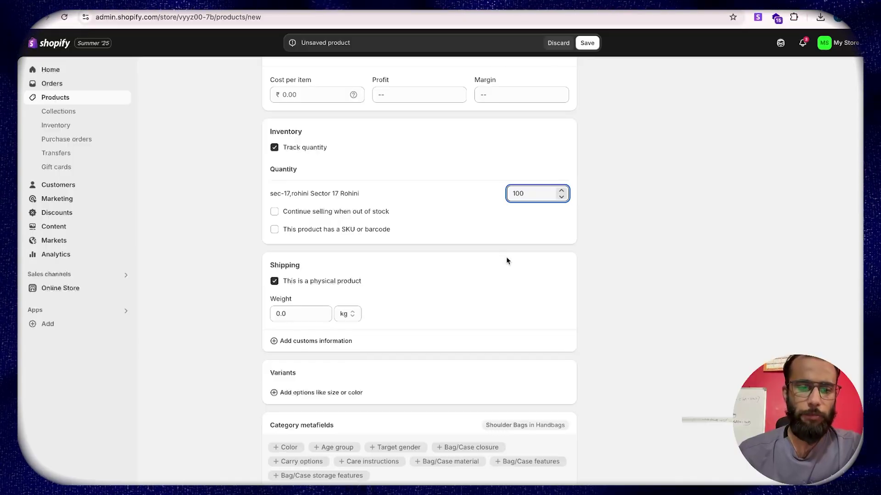
pyautogui.scroll(10, 507, 260)
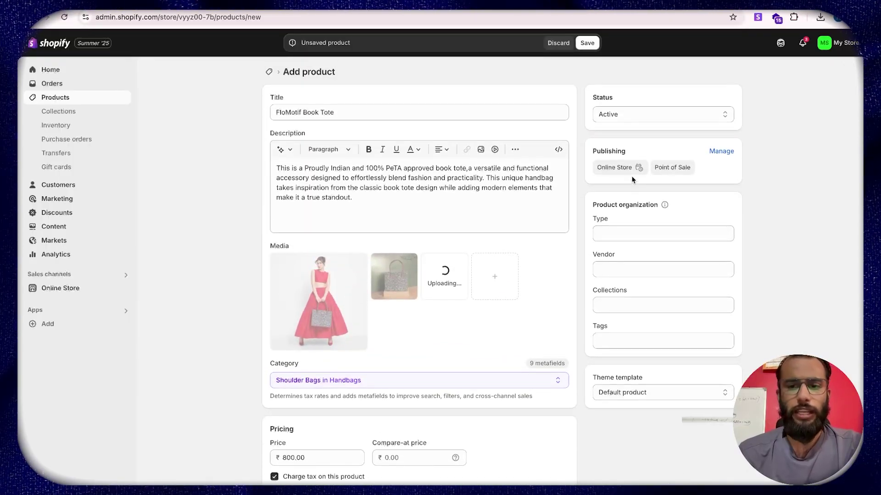
pyautogui.click(587, 43)
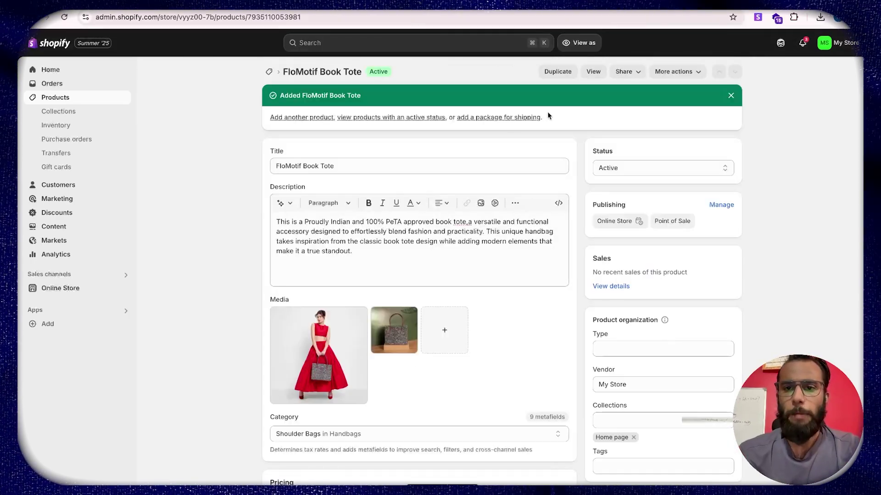
# Open the saved tote on the online store and examine its photos, price, purchase options and description.
pyautogui.click(590, 73)
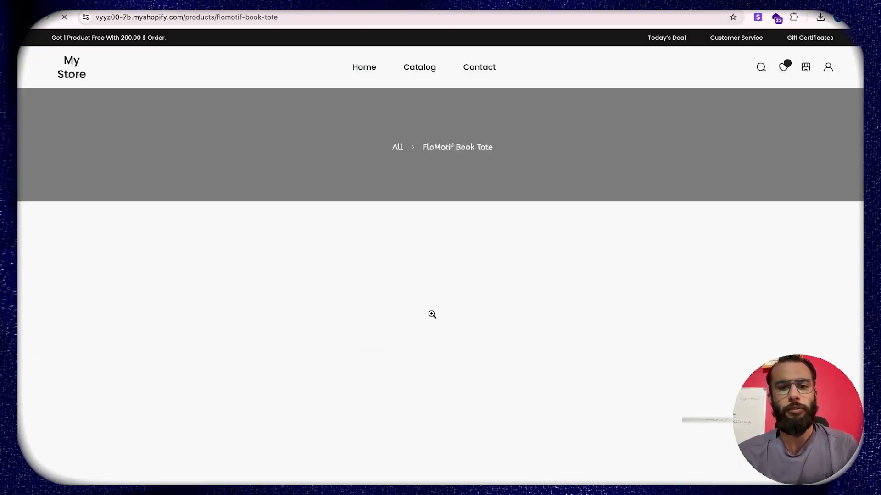
pyautogui.scroll(-3, 431, 314)
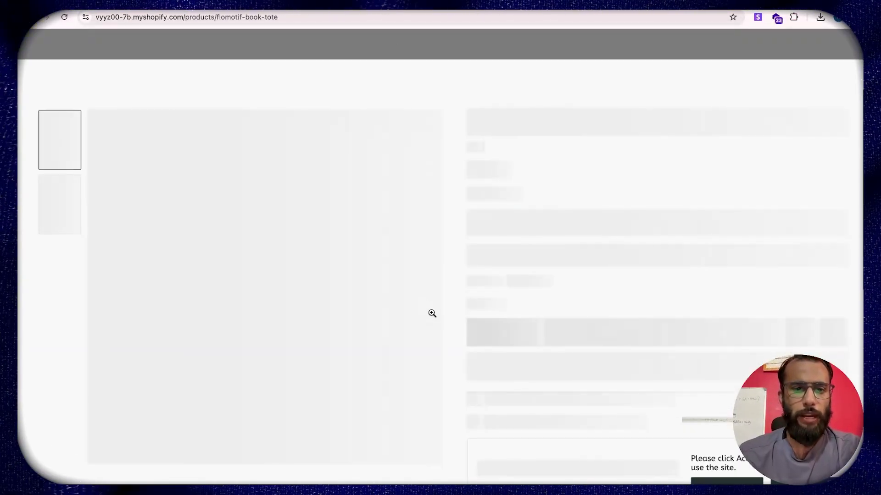
pyautogui.scroll(-6, 436, 320)
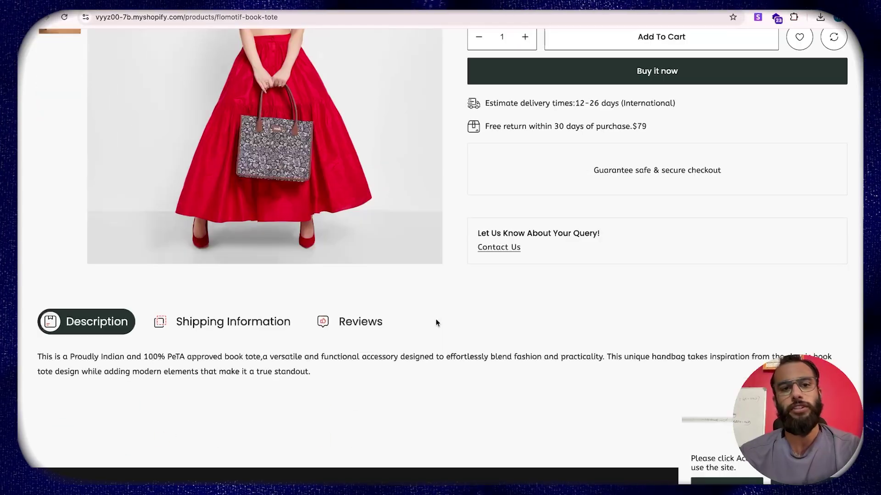
pyautogui.scroll(4, 436, 320)
pyautogui.scroll(5, 436, 320)
pyautogui.scroll(-3, 582, 243)
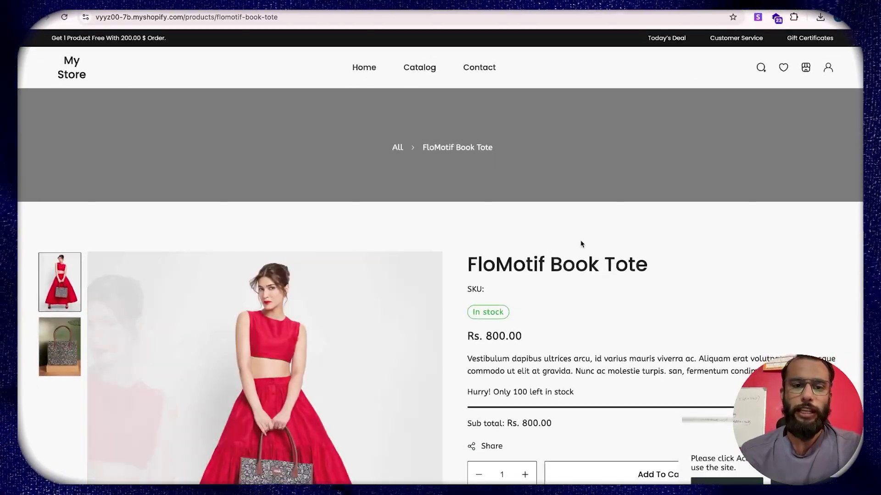
pyautogui.scroll(-5, 581, 244)
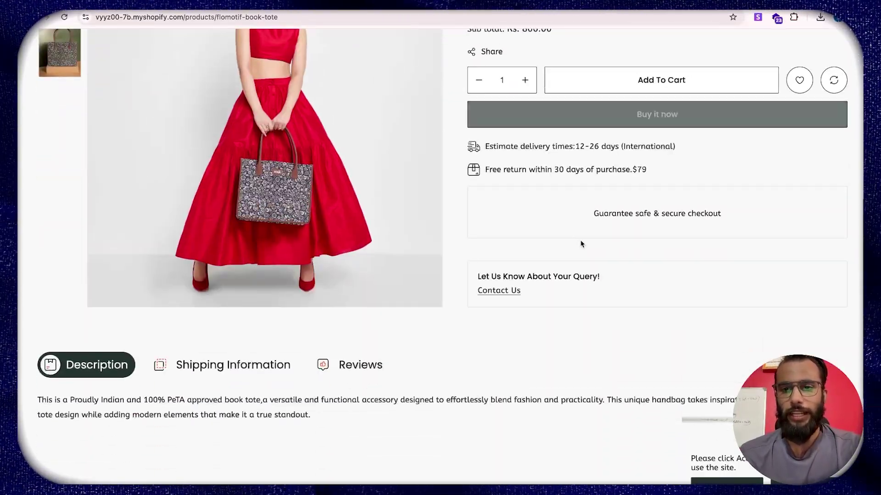
pyautogui.scroll(1, 581, 243)
pyautogui.scroll(4, 582, 243)
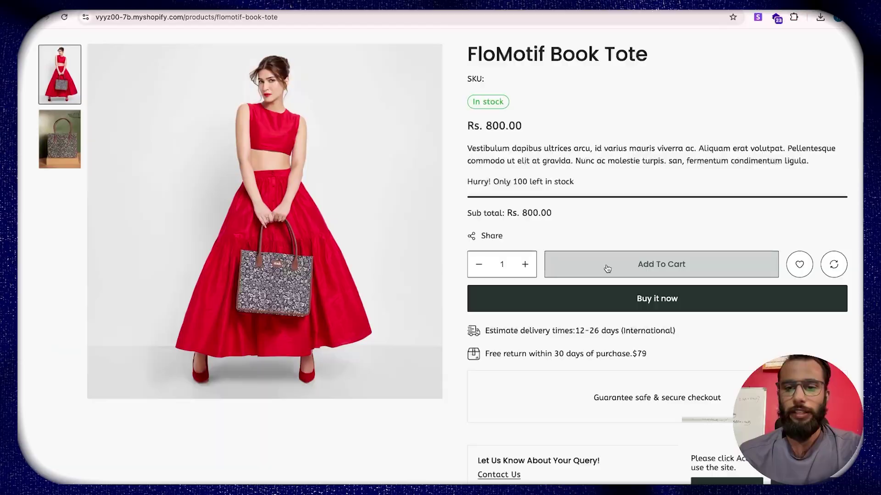
# Try the Buy it now checkout for the tote, return to its product page and view the second photo.
pyautogui.click(614, 297)
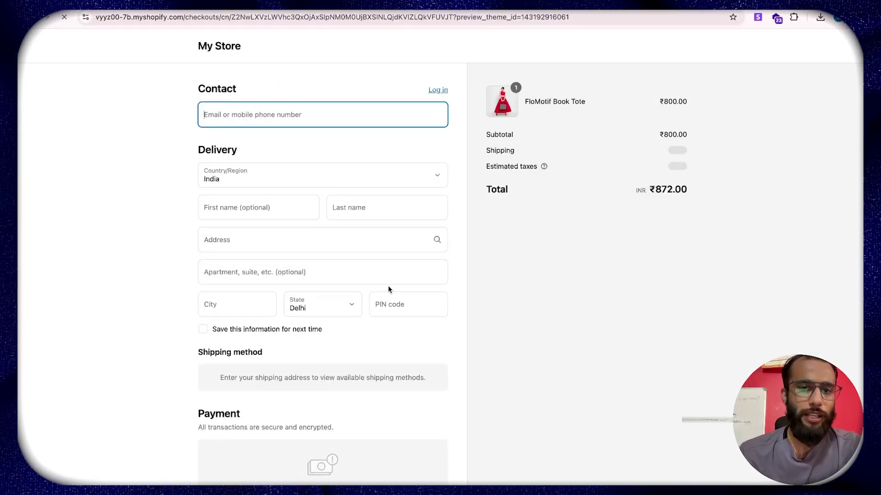
pyautogui.hotkey('alt', 'Left')
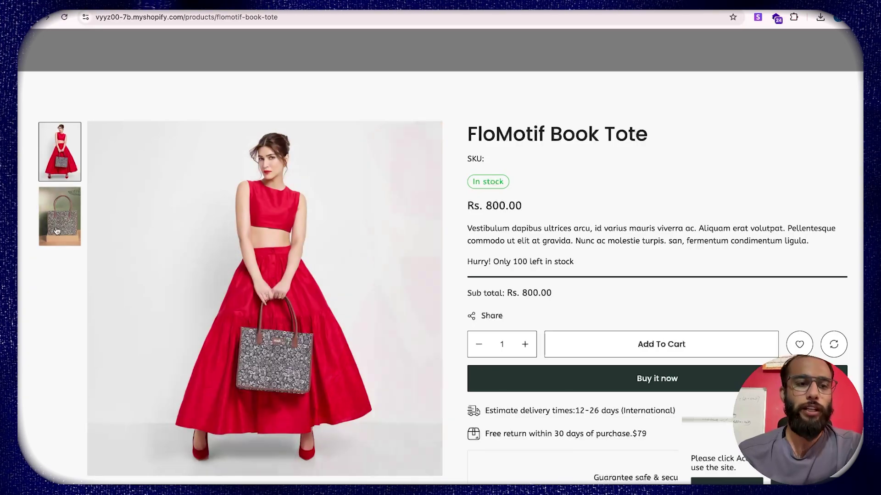
pyautogui.scroll(-3, 550, 280)
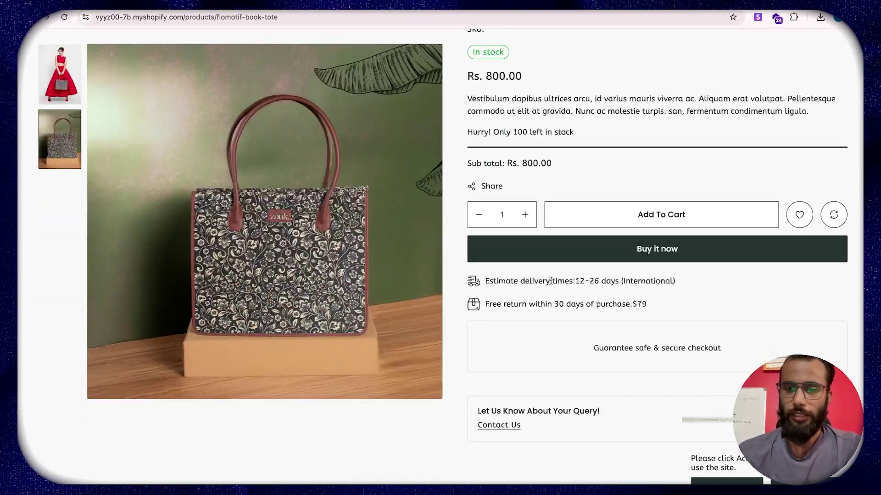
# Return to the Shopify admin, open the product list and start adding another product.
pyautogui.click(512, 5)
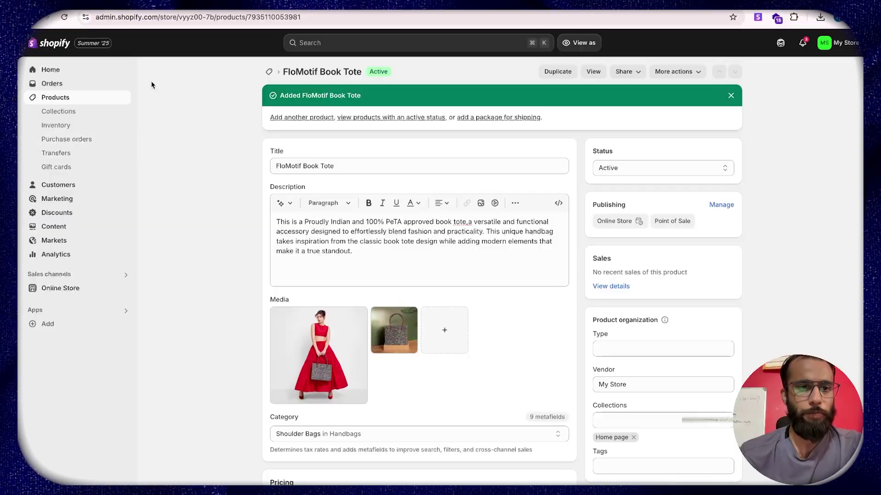
pyautogui.click(90, 102)
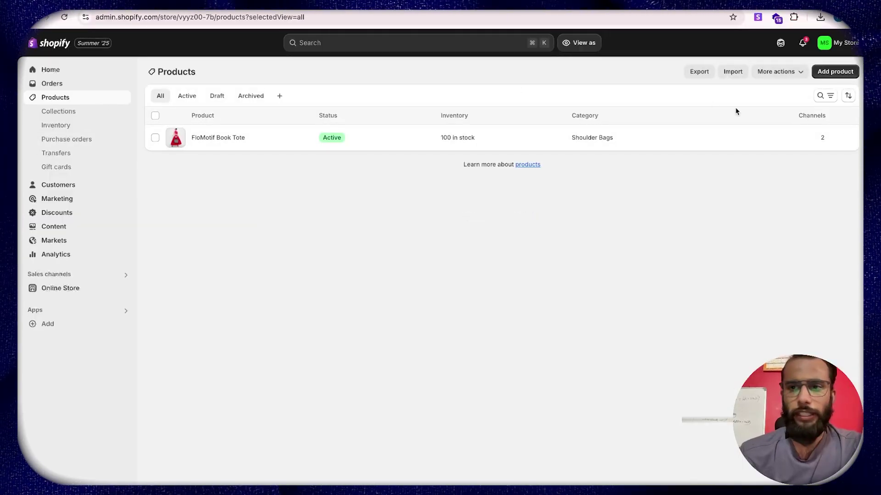
pyautogui.click(834, 72)
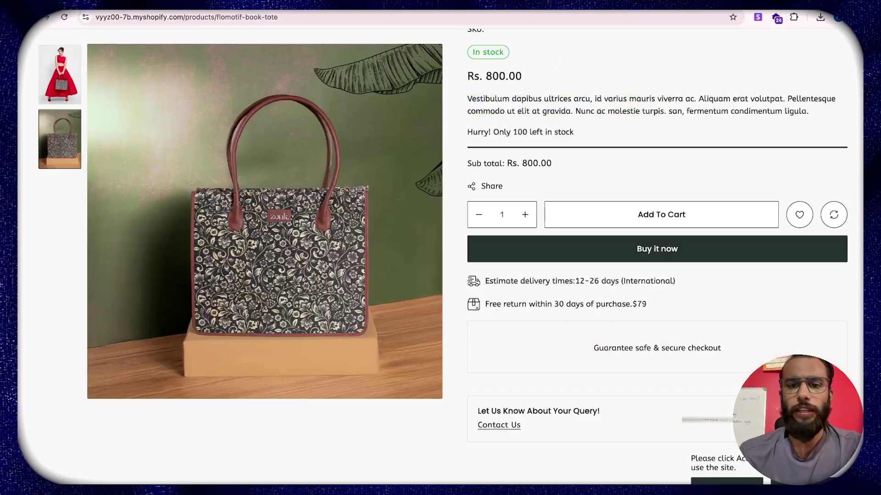
# Switch to the Zouk website, return to its bags collection and open the Bidri Kaiser Statement Office Bag.
pyautogui.scroll(-6, 501, 260)
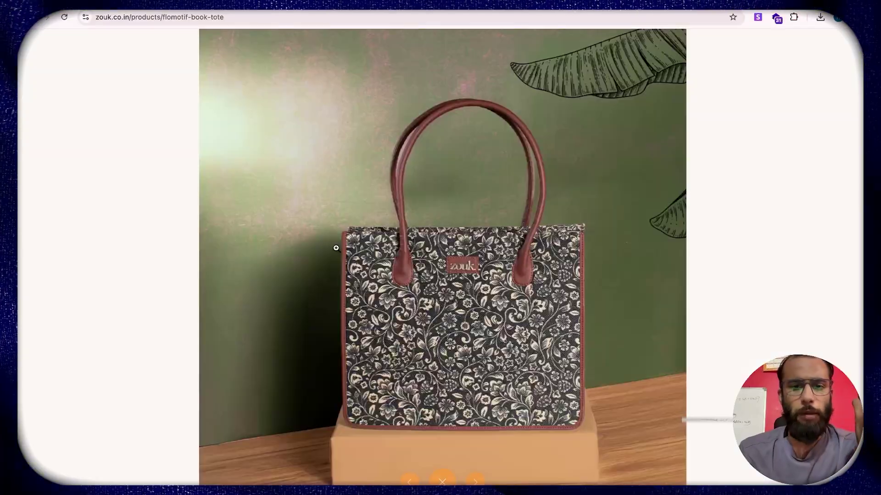
pyautogui.click(98, 133)
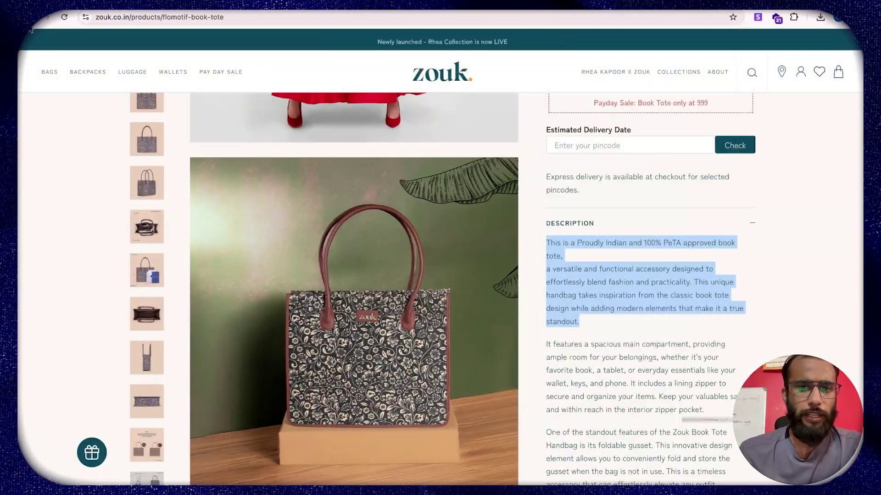
pyautogui.click(31, 17)
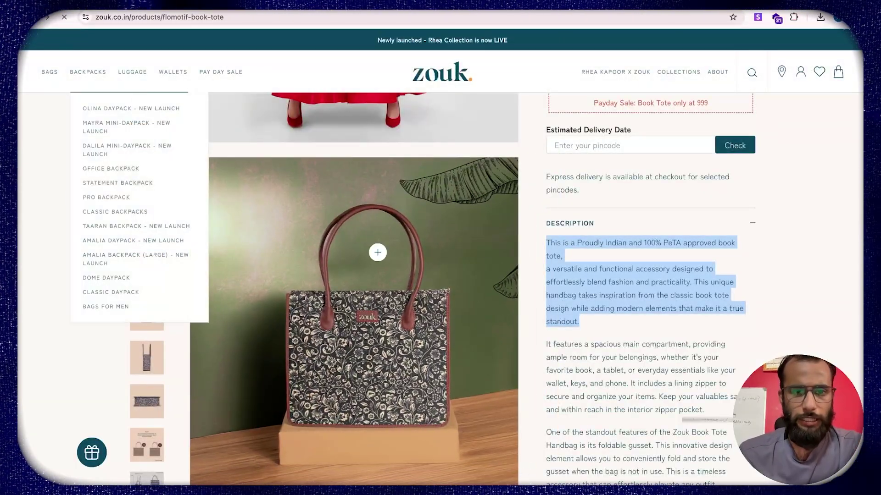
pyautogui.scroll(-5, 438, 309)
pyautogui.scroll(6, 439, 310)
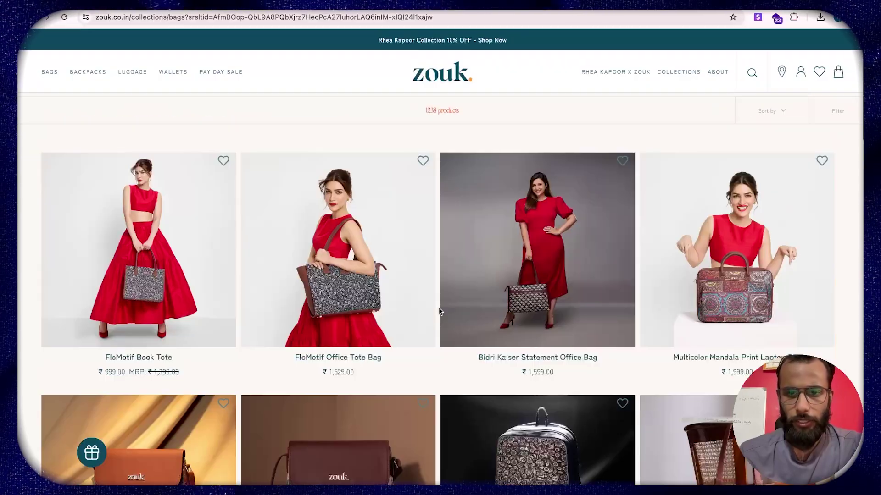
pyautogui.click(619, 245)
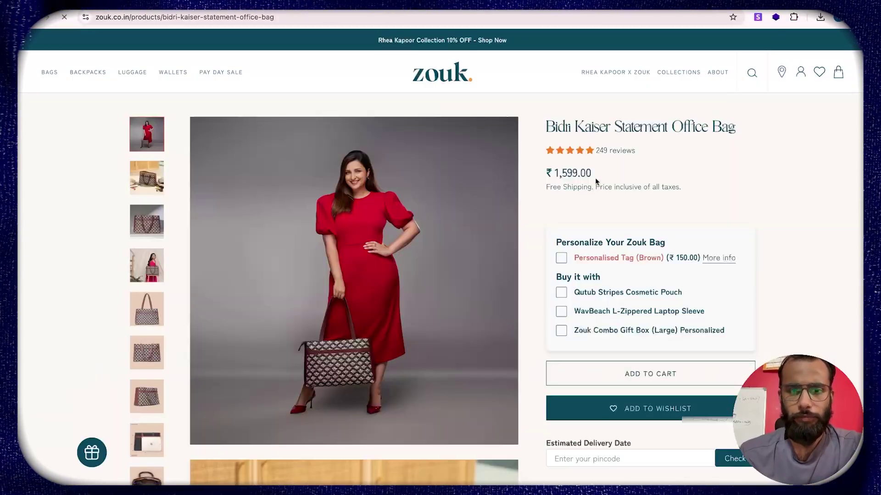
# Copy the bag's name from the Zouk page into the new Shopify product's title: "Bidri Kaiser Statement Office Bag".
pyautogui.tripleClick(614, 124)
pyautogui.press('super+c')
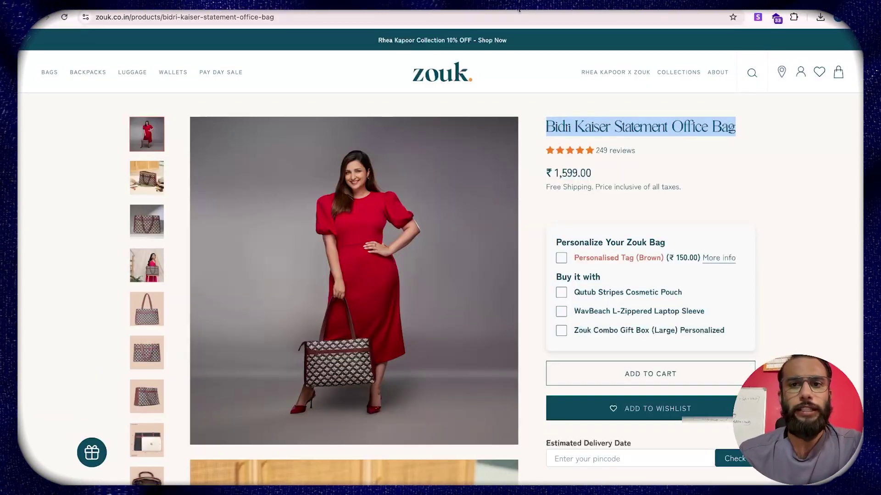
pyautogui.click(569, 3)
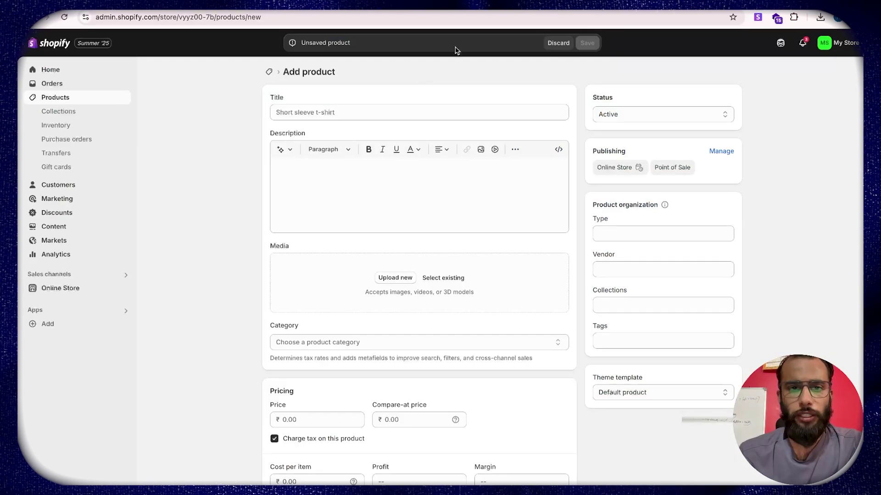
pyautogui.click(381, 107)
pyautogui.press('super+v')
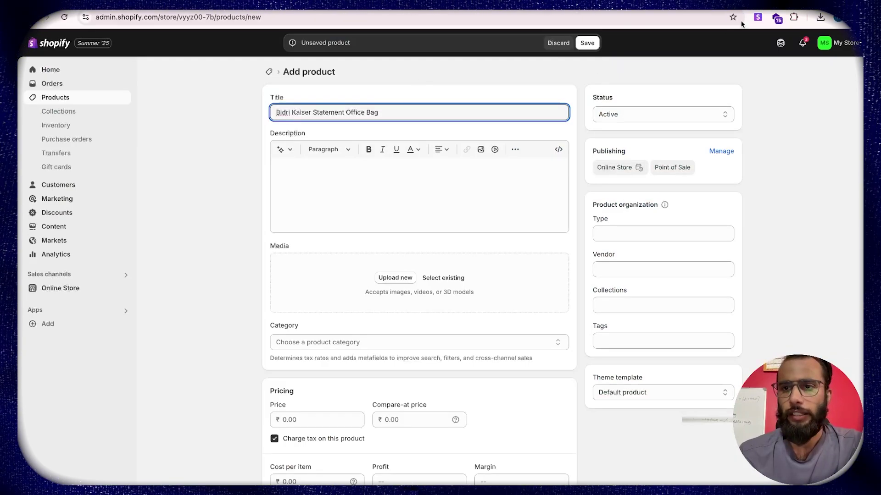
# Save the bag's main photo from the Zouk page to Downloads and upload it to the new product's media.
pyautogui.hotkey('ctrl', 'shift', 'Tab')
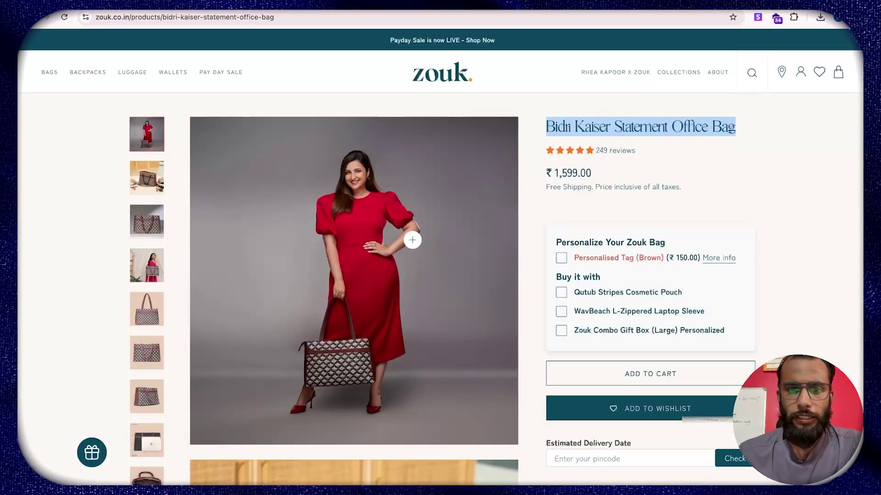
pyautogui.rightClick(414, 248)
pyautogui.click(420, 259)
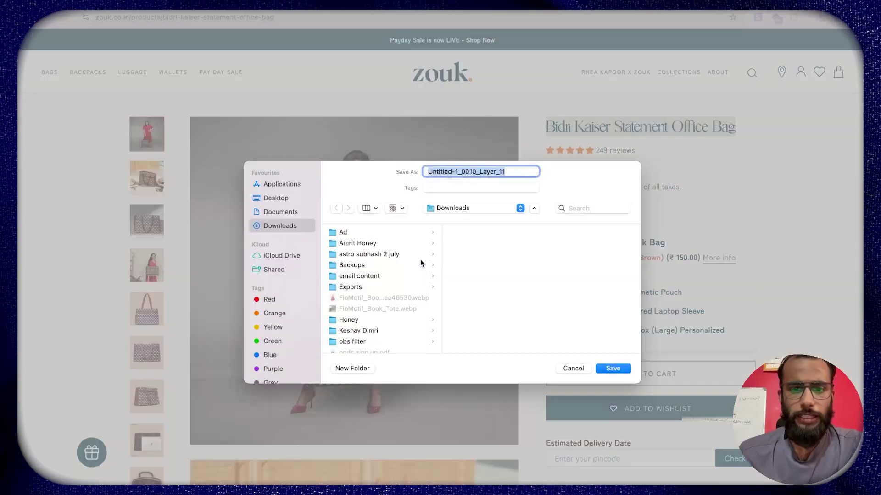
pyautogui.press('Return')
pyautogui.hotkey('ctrl', 'Tab')
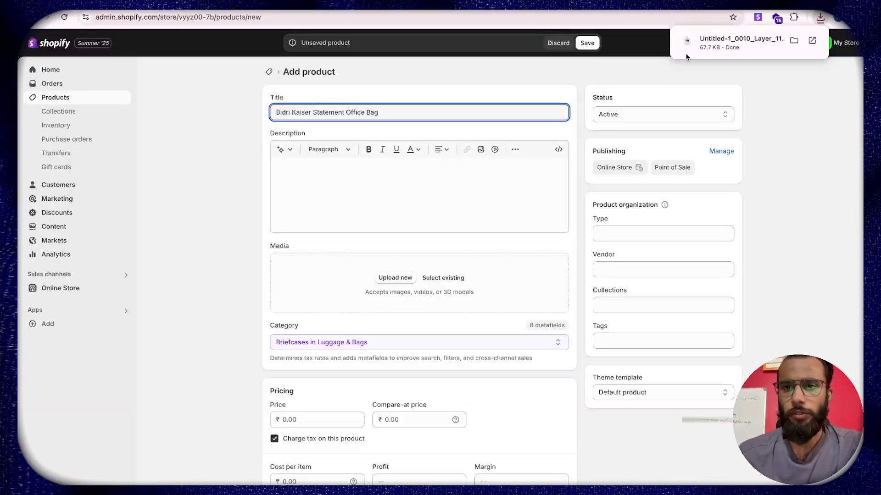
pyautogui.moveTo(697, 40); pyautogui.dragTo(425, 291)
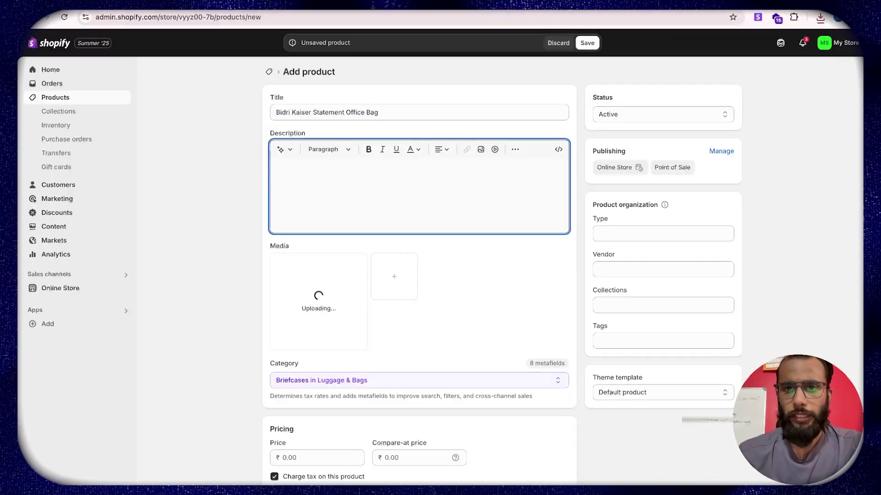
# Save the Zouk photo of the woman in pink with the bag and upload it as the product's second image.
pyautogui.hotkey('ctrl', 'shift', 'Tab')
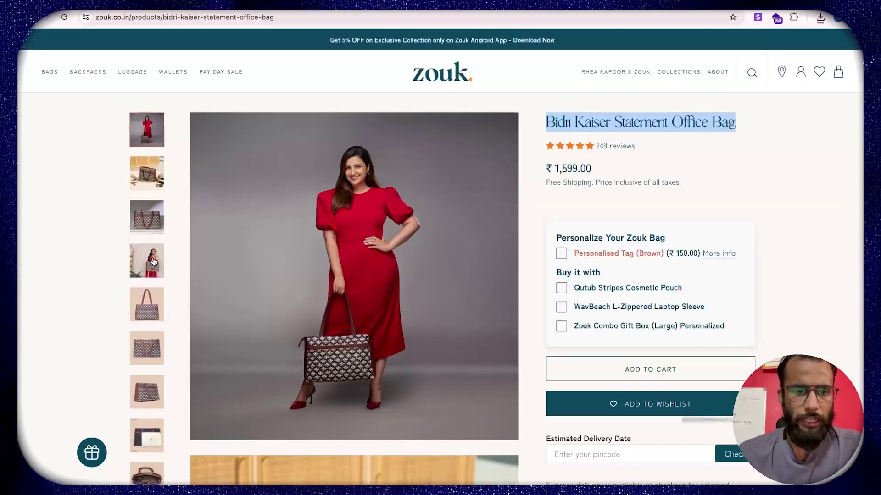
pyautogui.click(154, 262)
pyautogui.rightClick(402, 226)
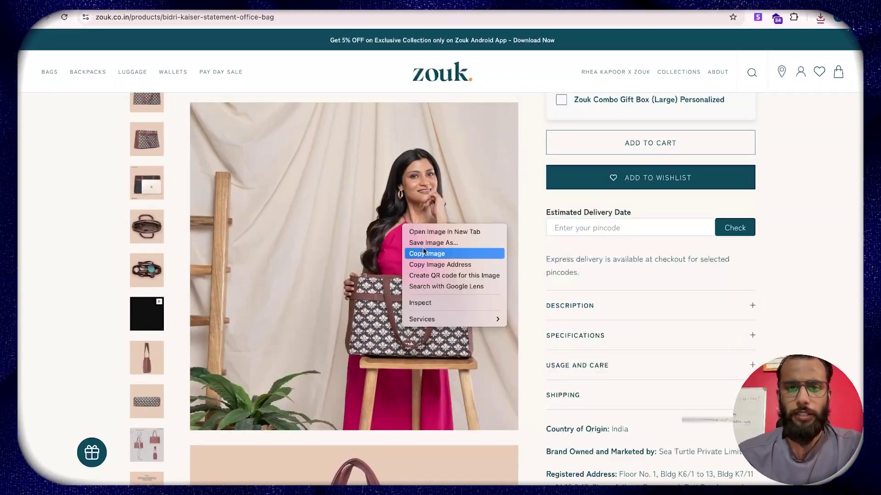
pyautogui.click(425, 243)
pyautogui.press('Return')
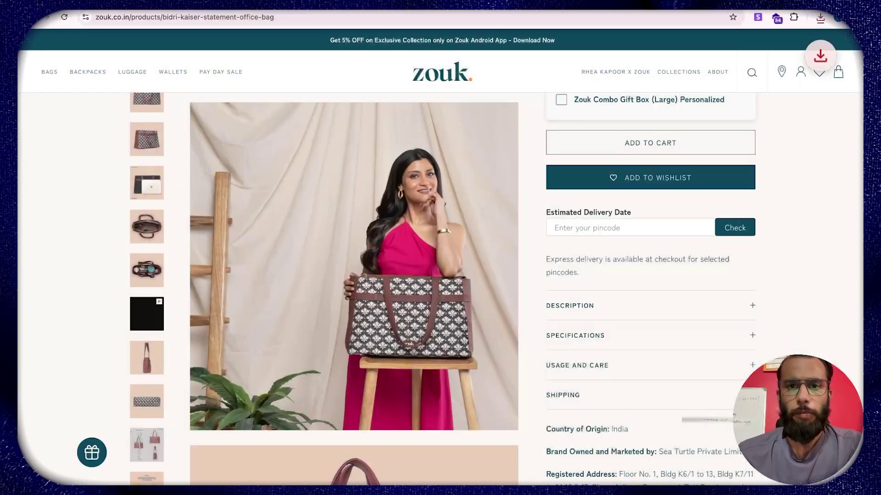
pyautogui.hotkey('ctrl', 'Tab')
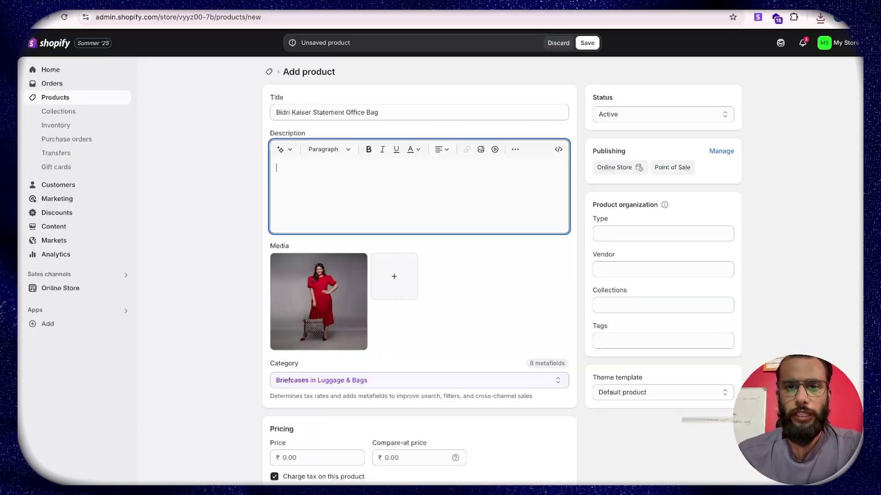
pyautogui.click(820, 18)
pyautogui.moveTo(747, 68); pyautogui.dragTo(423, 282)
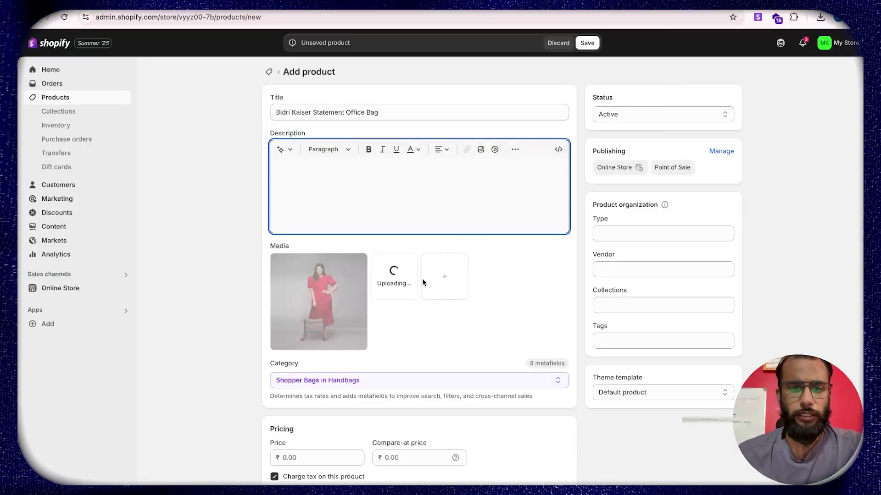
# Copy the bag's description paragraph from the Zouk page into the new product's description.
pyautogui.hotkey('ctrl', 'Tab')
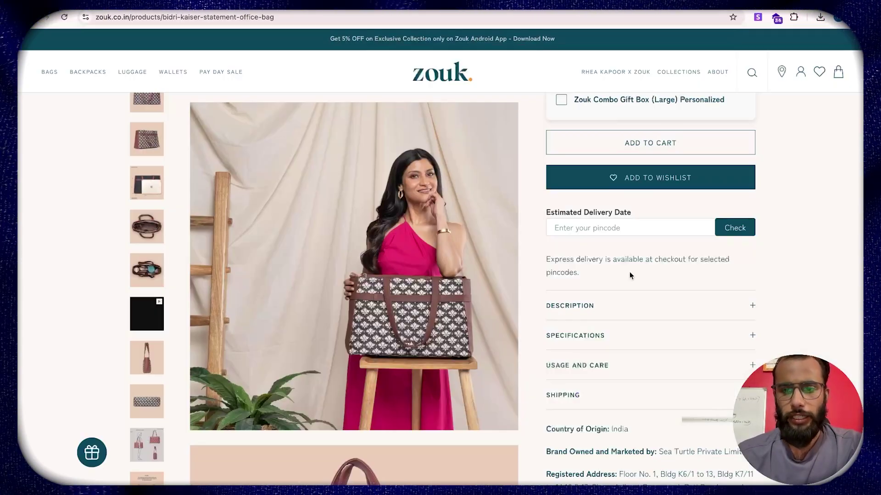
pyautogui.scroll(-10, 630, 271)
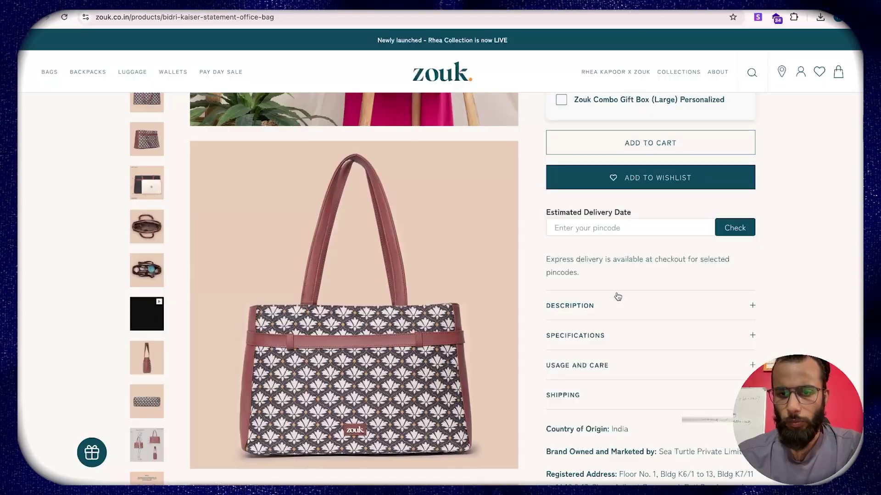
pyautogui.click(617, 297)
pyautogui.moveTo(549, 327); pyautogui.dragTo(611, 442)
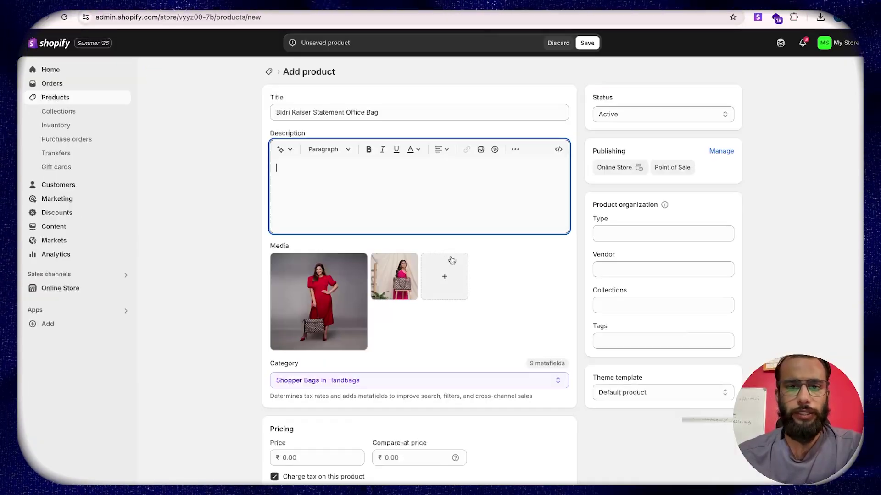
pyautogui.write("This is a Proudly Indian and 100% PeTA approved Vegan Statement Office Bag, to step up one's office look. It comes with a padded laptop compartment that can fit up to a 16 inch laptop along with a zipper pocket, a slip pocket and a water bottle case on the inside. Double strap handle helps you to carry the bag around conveniently. It also has a back anti - theft zipper pocket for quick access. This bag is not just spacious enough to fit all your office and travel essentials but also elevates your style.")
pyautogui.moveTo(347, 178); pyautogui.dragTo(419, 179)
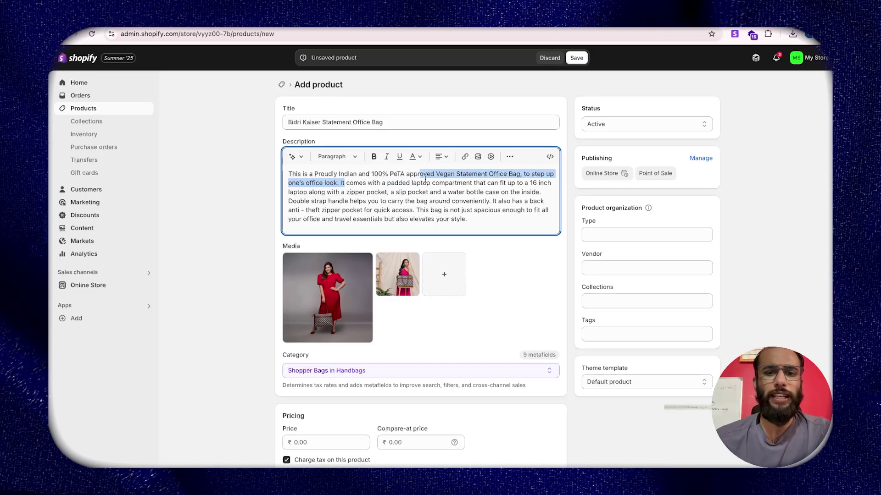
pyautogui.click(415, 157)
pyautogui.click(495, 201)
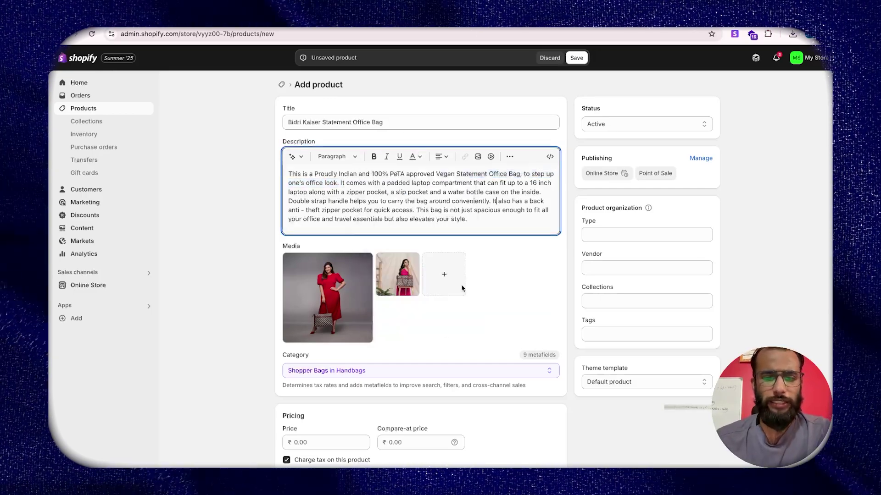
# Add a custom variant option named Size to the product.
pyautogui.scroll(-10, 464, 288)
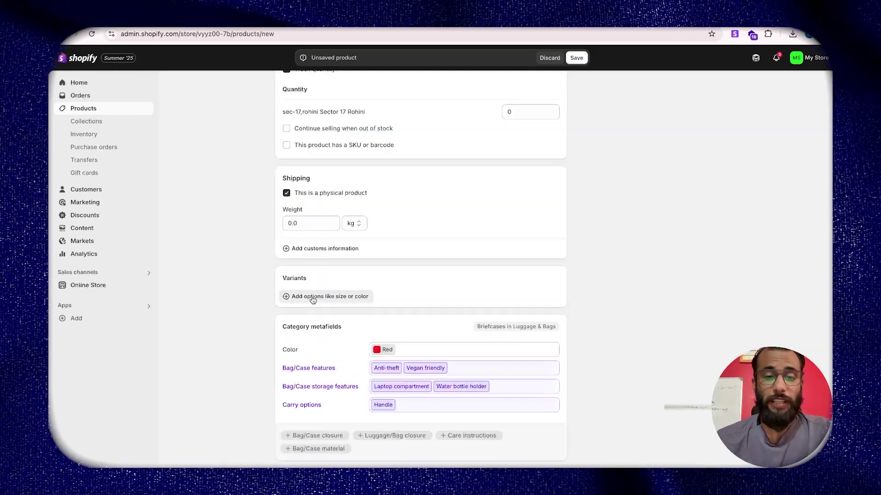
pyautogui.click(294, 297)
pyautogui.click(265, 294)
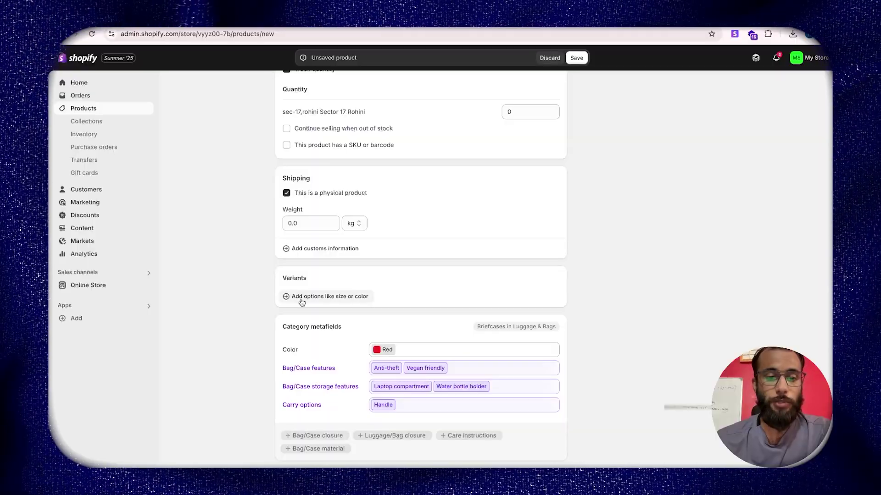
pyautogui.click(301, 297)
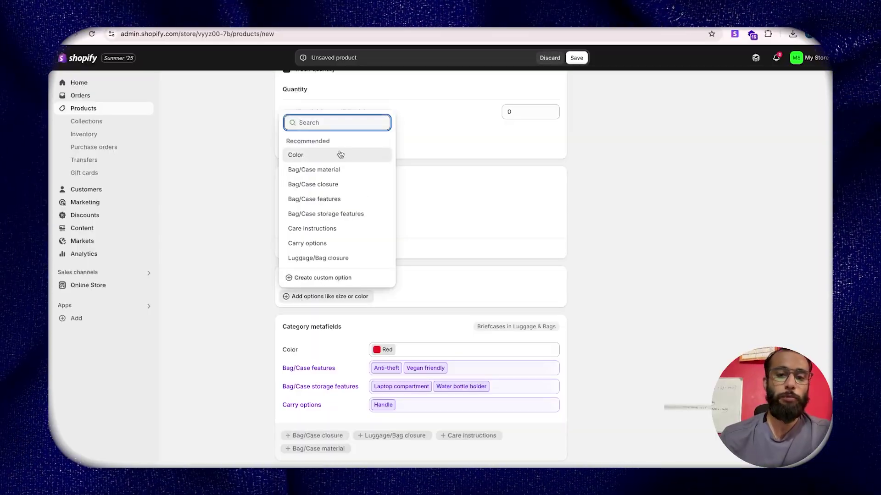
pyautogui.write('siz')
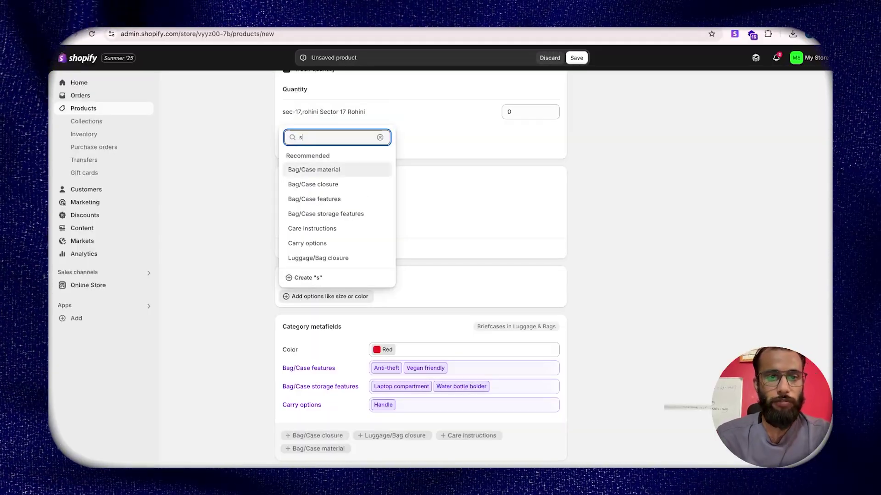
pyautogui.press('BackSpace')
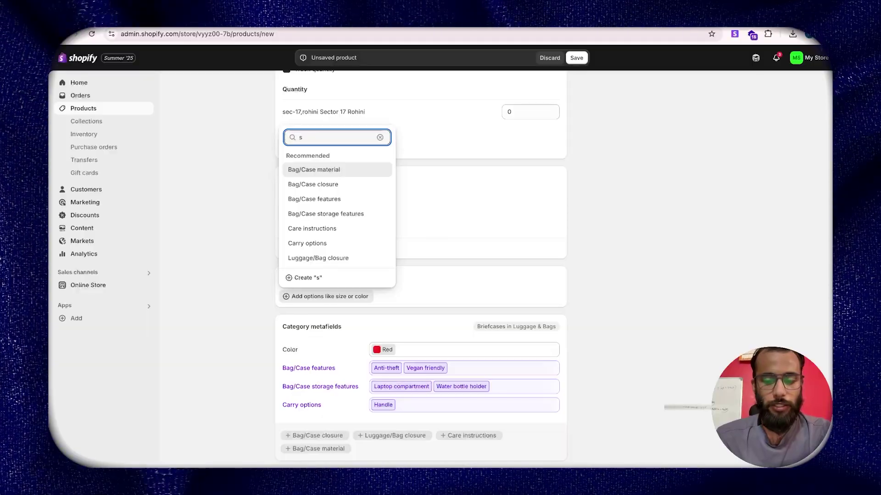
pyautogui.press('BackSpace')
pyautogui.write('Sizr')
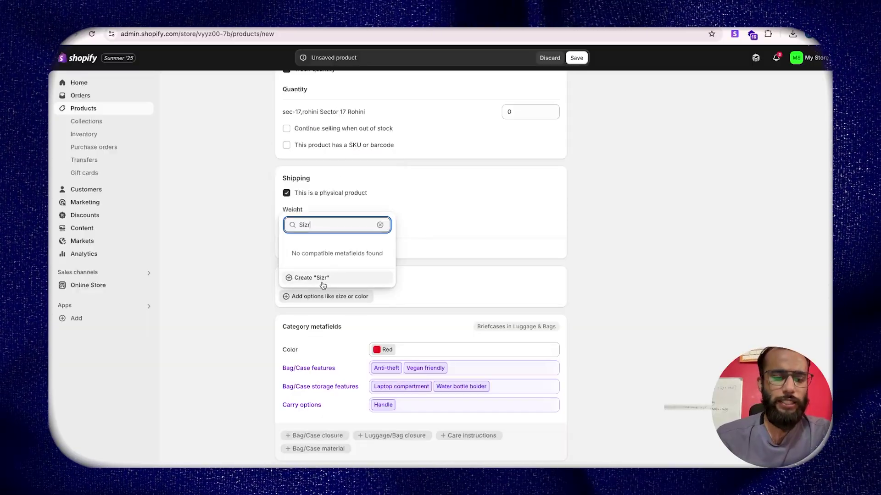
pyautogui.click(321, 278)
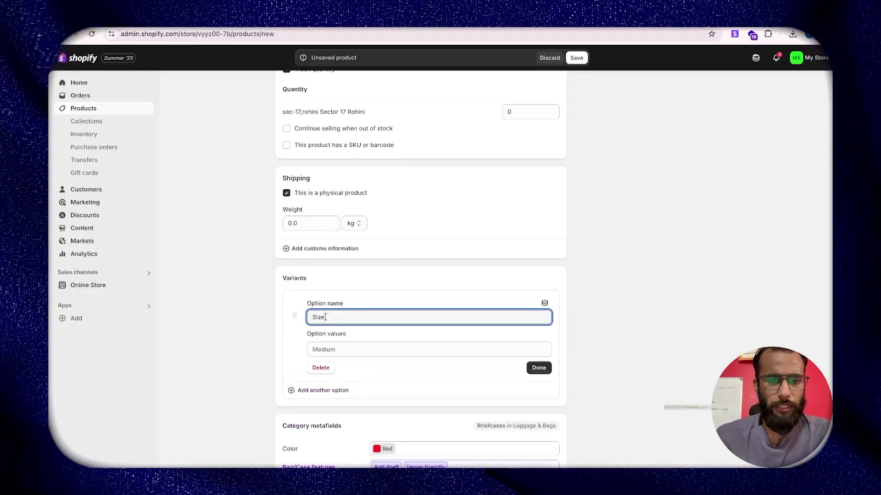
# Enter Small, Medium, Large and XL as the values of the Size option and finish the option.
pyautogui.click(340, 349)
pyautogui.write('Small')
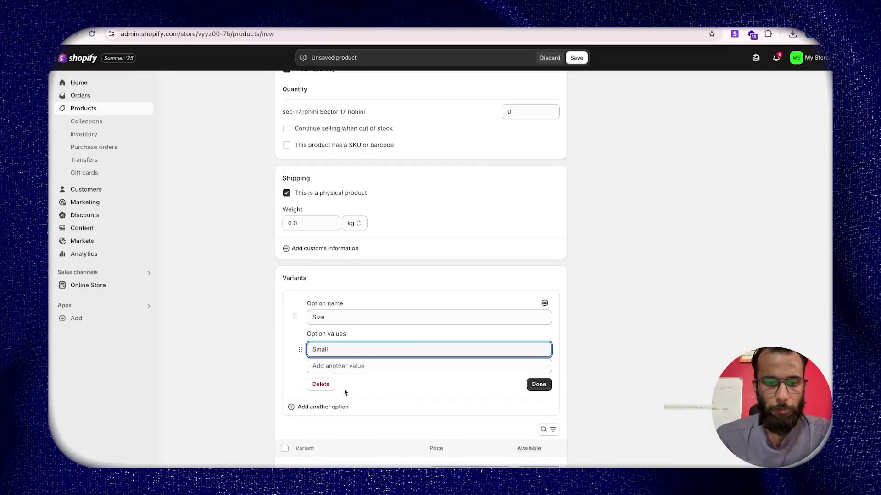
pyautogui.click(337, 367)
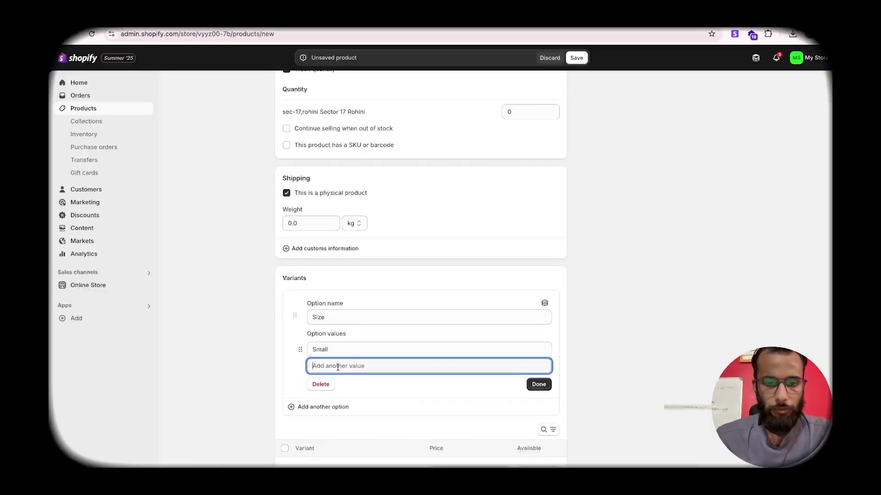
pyautogui.write('Medium')
pyautogui.press('Return')
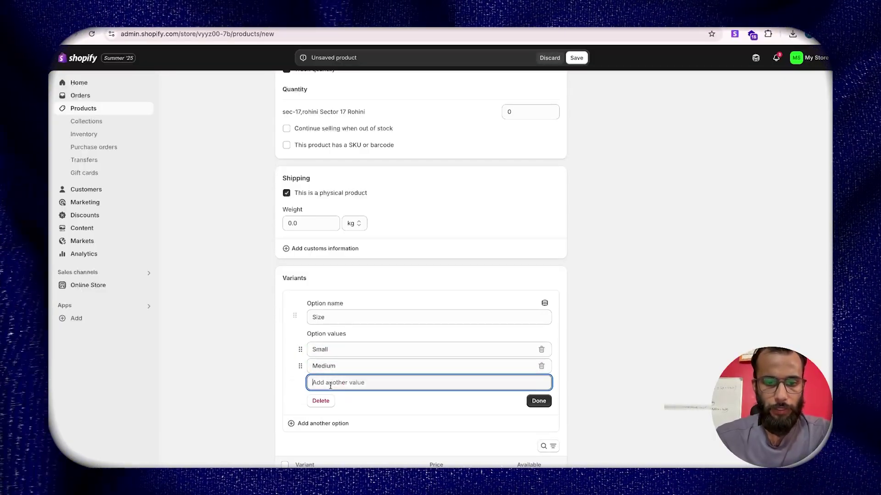
pyautogui.write('Large')
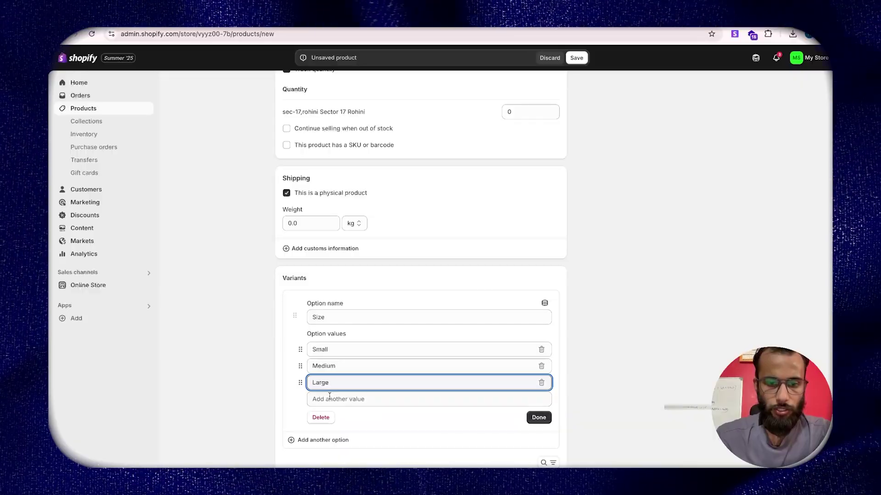
pyautogui.press('Return')
pyautogui.write('XL')
pyautogui.click(535, 434)
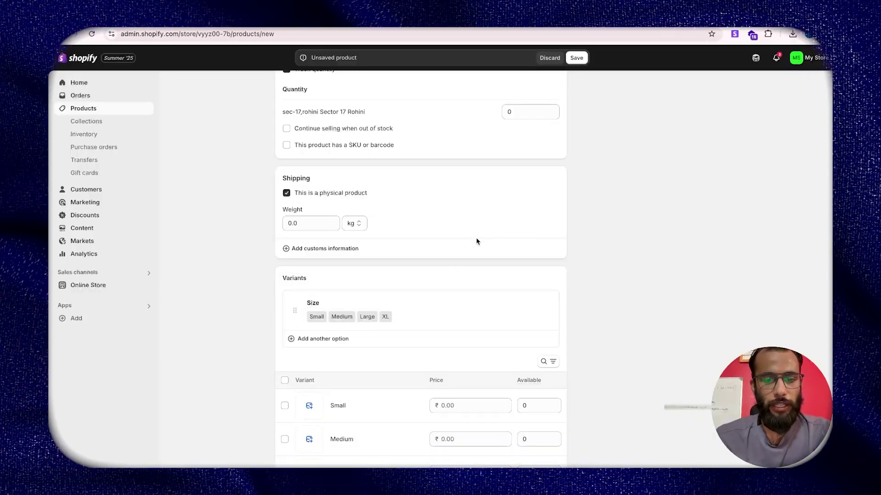
# Set the variant prices to ₹900 for Small, ₹1,000 for Medium, ₹1,200 for Large and ₹1,500 for XL.
pyautogui.scroll(-3, 475, 240)
pyautogui.click(441, 342)
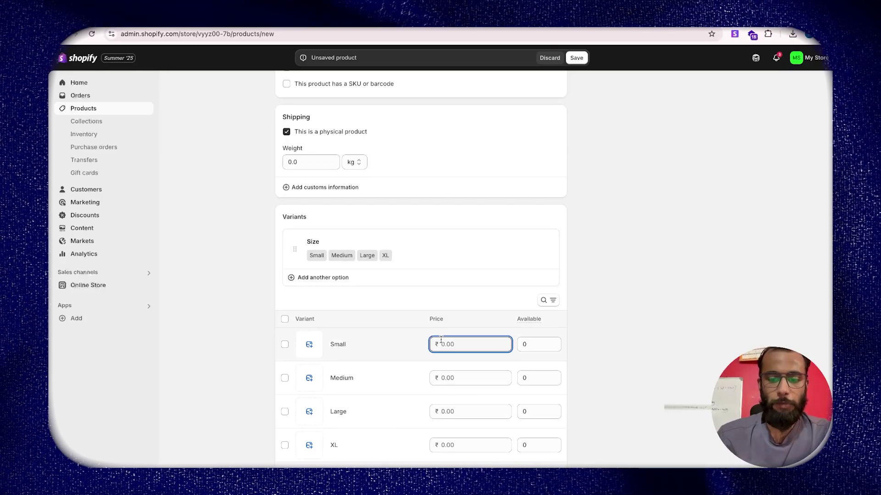
pyautogui.click(446, 380)
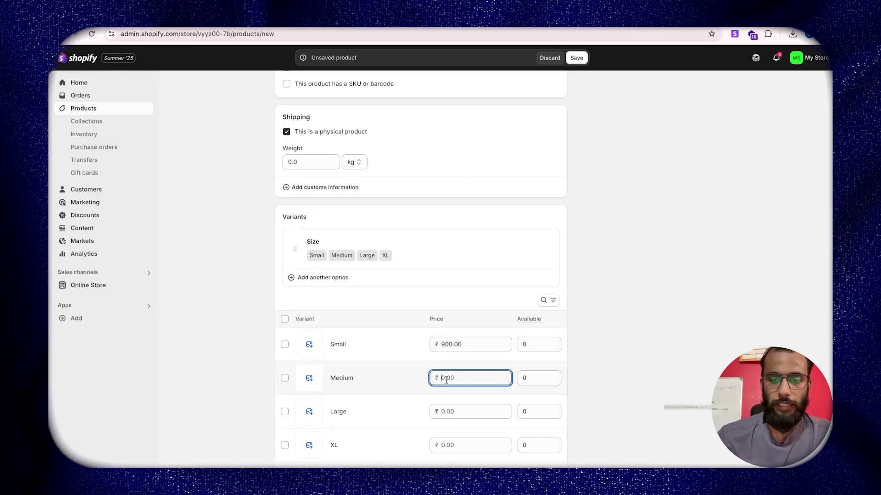
pyautogui.click(443, 412)
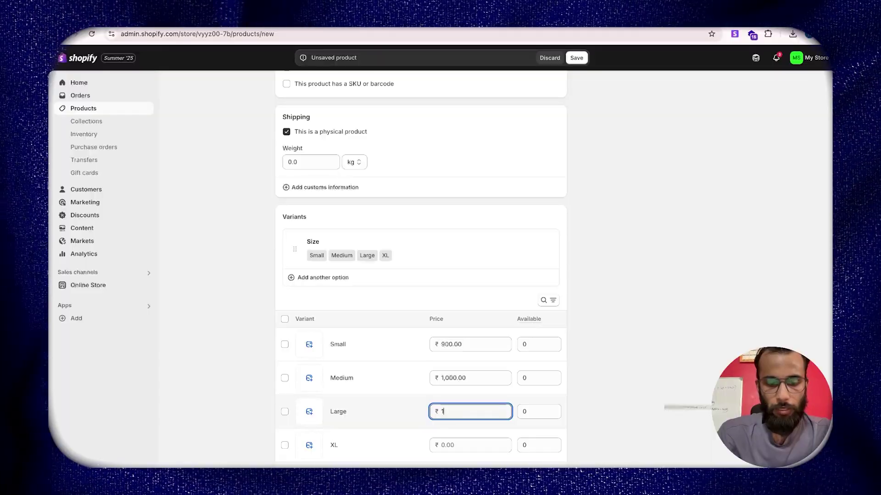
pyautogui.click(449, 443)
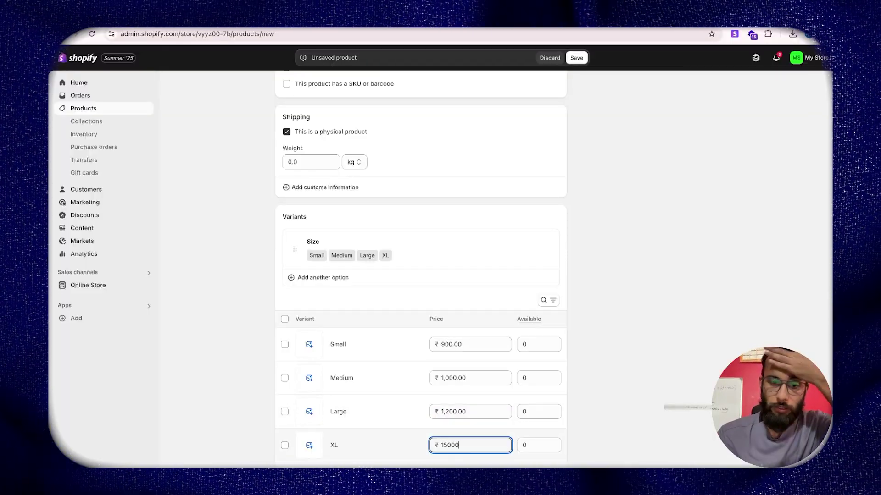
# Set the available quantity to 5 for each of the Small, Medium, Large and XL variants.
pyautogui.doubleClick(554, 341)
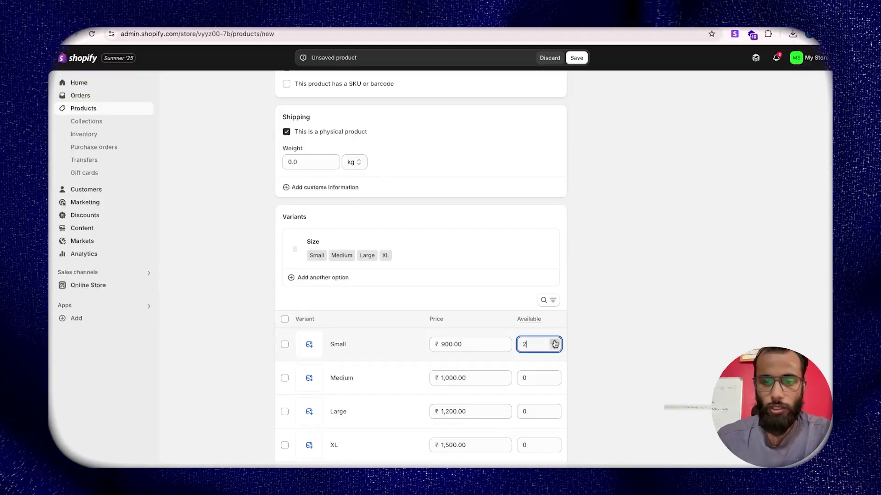
pyautogui.click(535, 378)
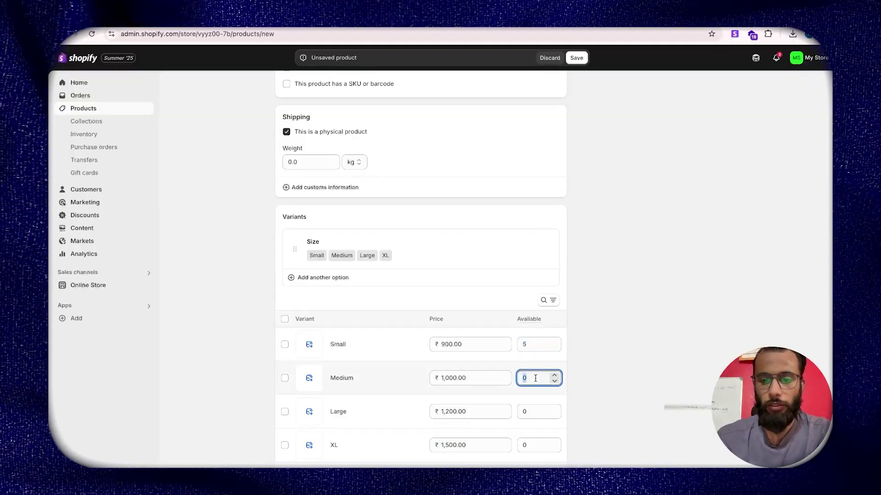
pyautogui.click(535, 411)
pyautogui.write('5')
pyautogui.click(531, 443)
pyautogui.write('5')
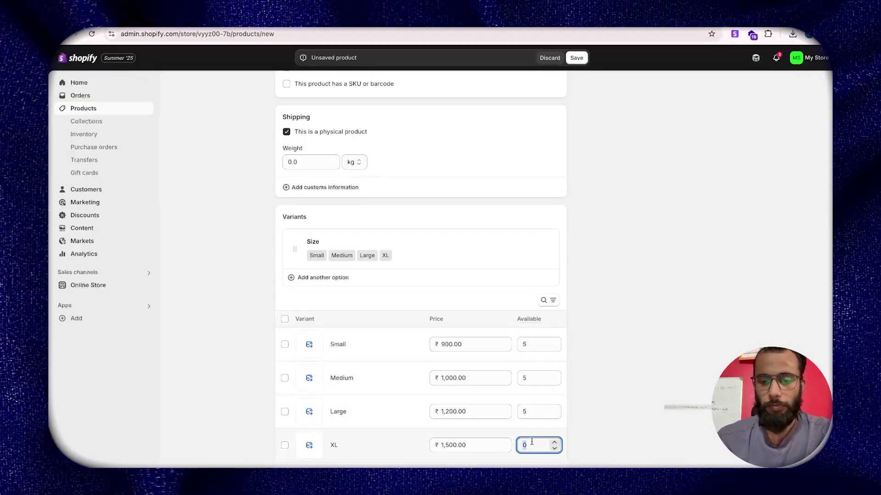
# Review the variants section and save the new Bidri Kaiser Statement Office Bag product.
pyautogui.scroll(-3, 516, 364)
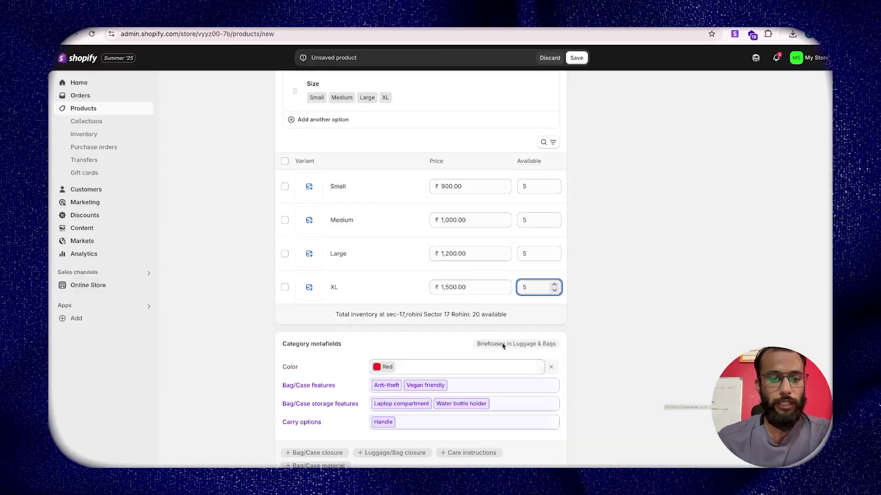
pyautogui.scroll(3, 440, 251)
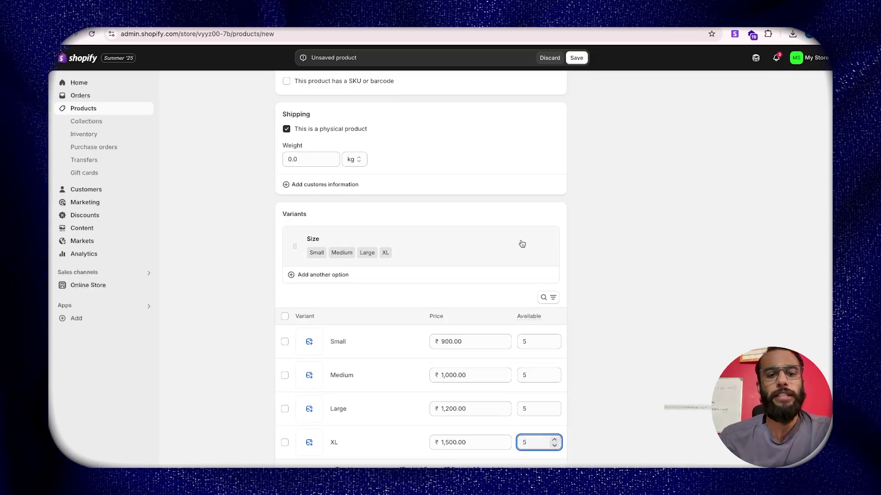
pyautogui.scroll(2, 579, 152)
pyautogui.click(577, 58)
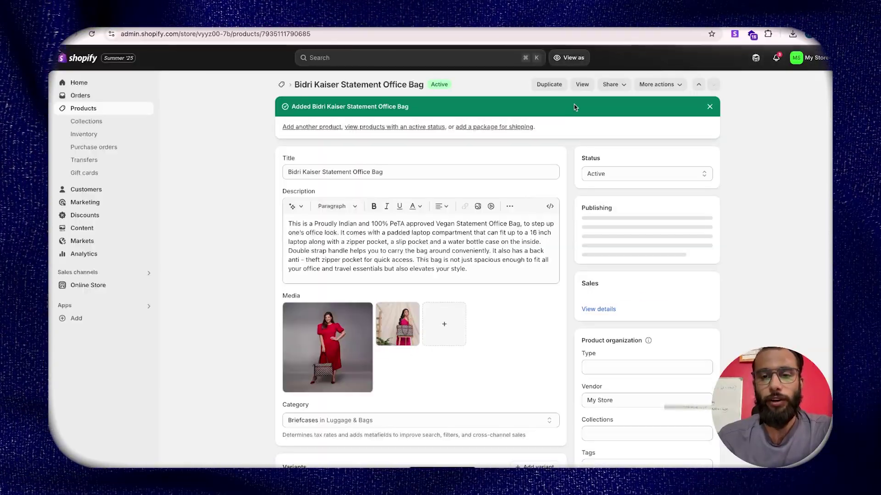
# View the saved bag on the online store and switch between its sizes to check each variant's price and stock notice.
pyautogui.click(582, 85)
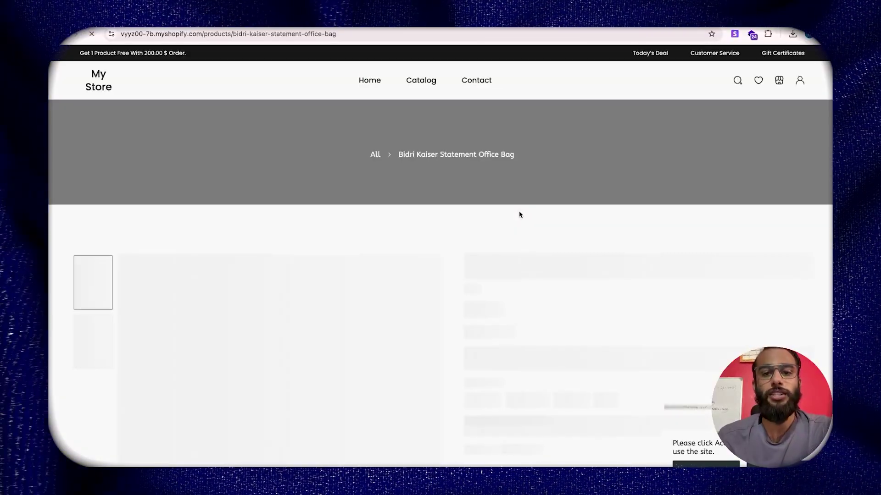
pyautogui.scroll(-2, 519, 313)
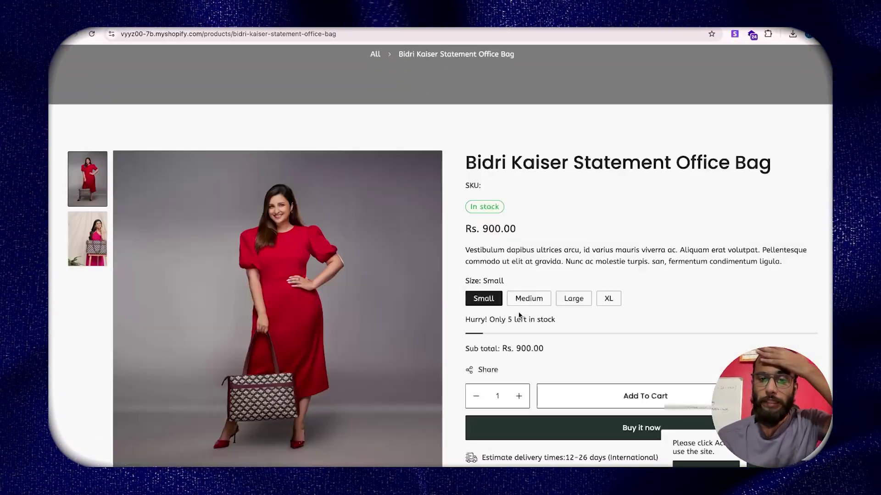
pyautogui.click(548, 297)
pyautogui.click(573, 299)
pyautogui.click(608, 298)
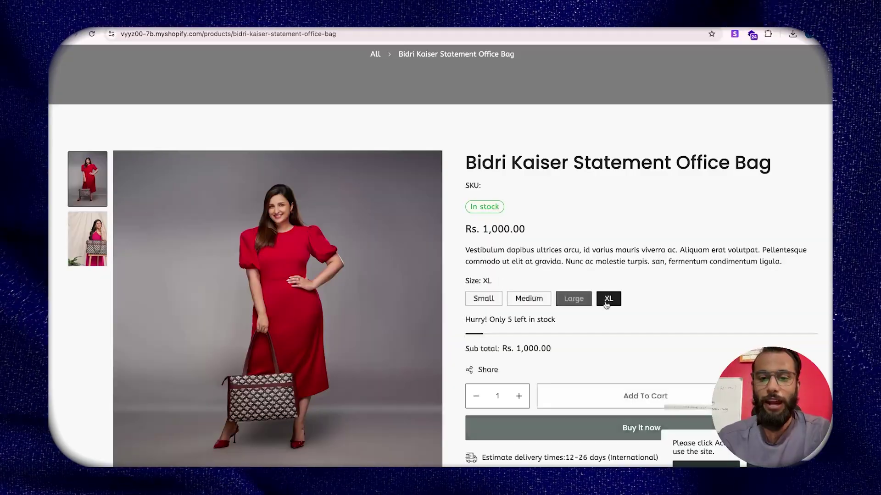
pyautogui.scroll(-2, 596, 298)
pyautogui.click(532, 205)
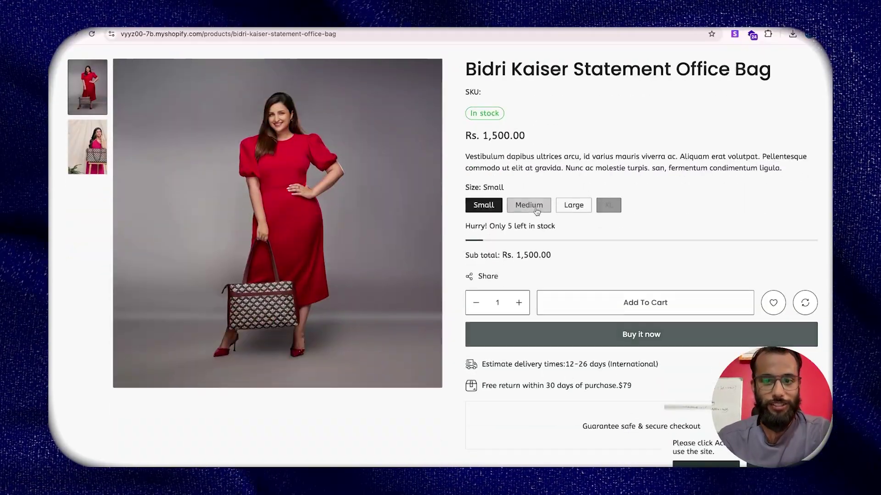
pyautogui.click(559, 206)
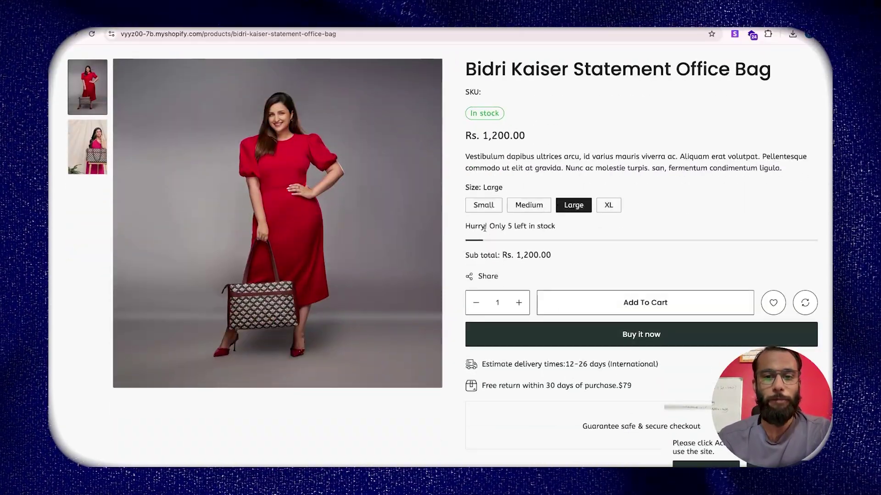
pyautogui.moveTo(484, 228); pyautogui.dragTo(531, 228)
# Try to open snitch.com in a new browser tab.
pyautogui.hotkey('ctrl', 't')
pyautogui.write('sni')
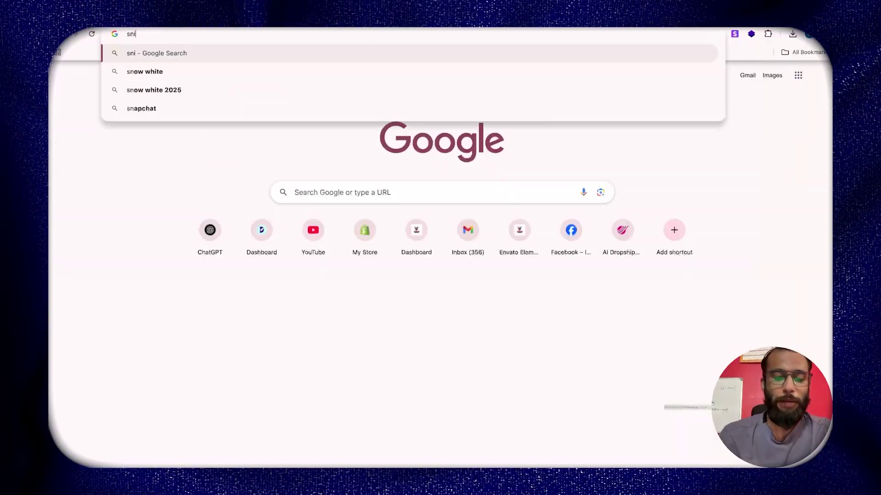
pyautogui.write('tch')
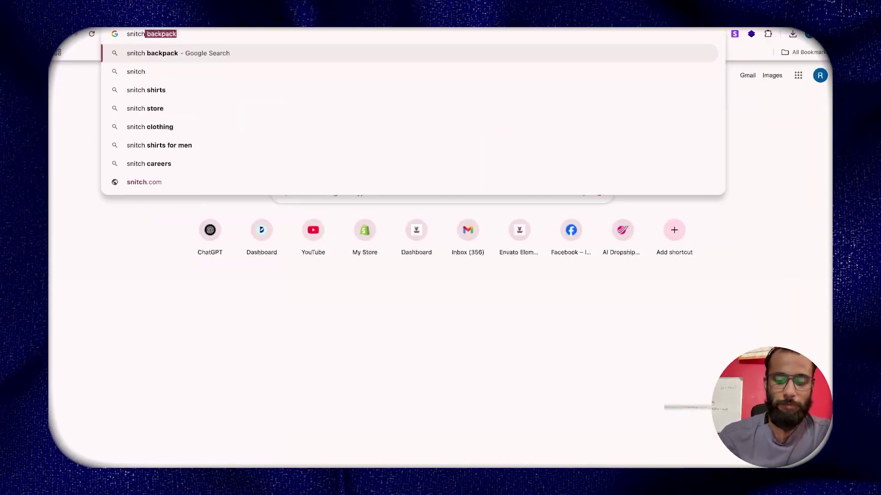
pyautogui.write('.com')
pyautogui.press('Return')
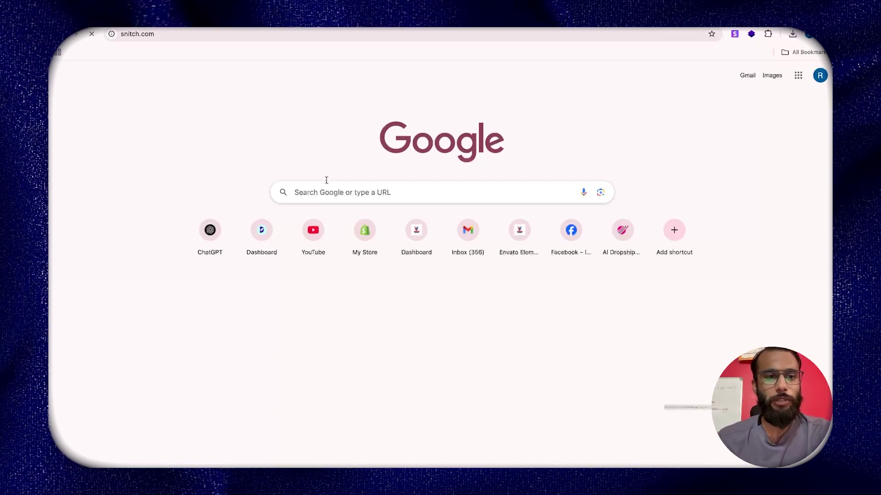
# Search Google for "snithc" and open the Snitch store from the results.
pyautogui.click(214, 37)
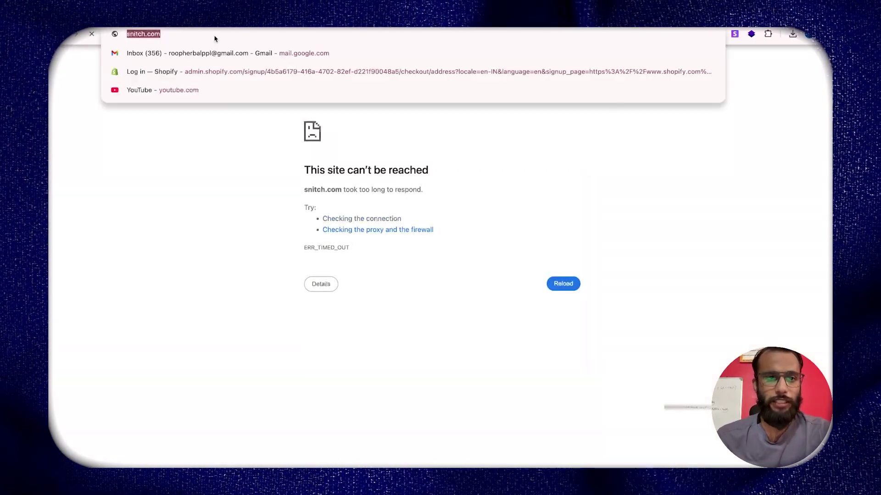
pyautogui.write('snithc')
pyautogui.press('Return')
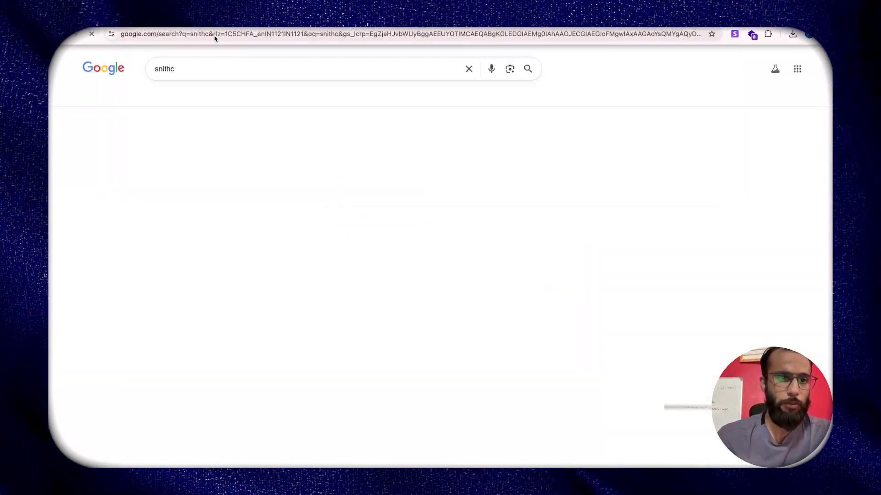
pyautogui.click(177, 201)
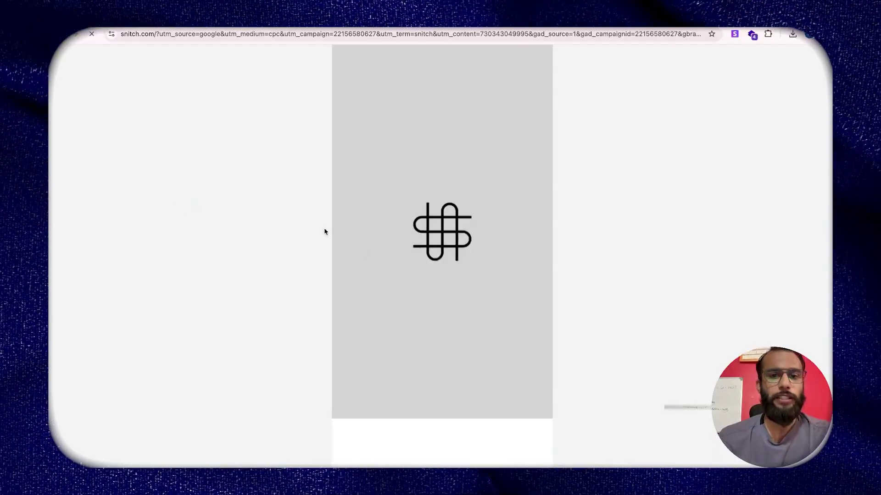
# Examine the colour and size options of Snitch's Linen Blend Slim Fit Trousers, choose the black colour, and return to the bag's store page.
pyautogui.scroll(-5, 477, 321)
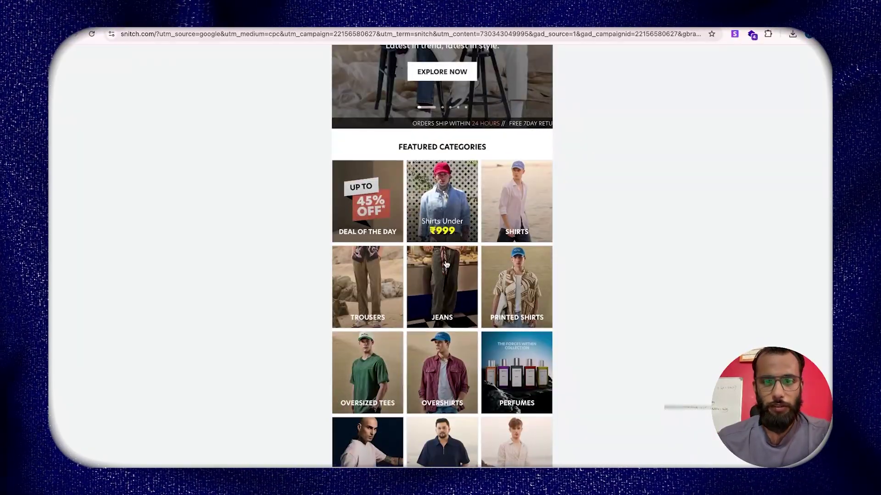
pyautogui.scroll(-10, 446, 265)
pyautogui.click(433, 252)
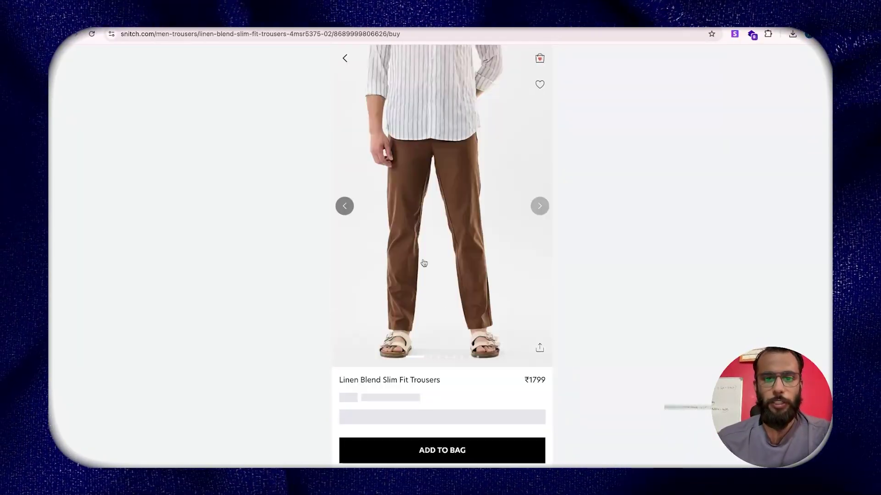
pyautogui.scroll(-3, 422, 262)
pyautogui.scroll(-2, 448, 382)
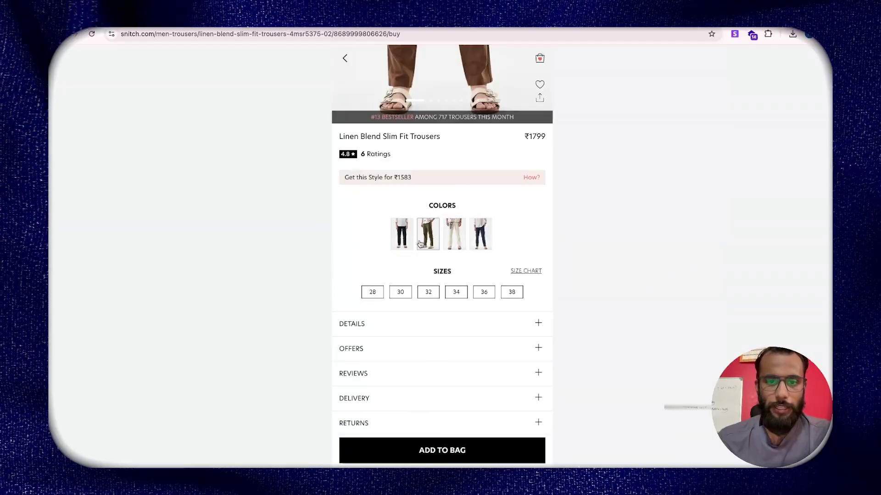
pyautogui.click(401, 232)
pyautogui.scroll(-7, 429, 350)
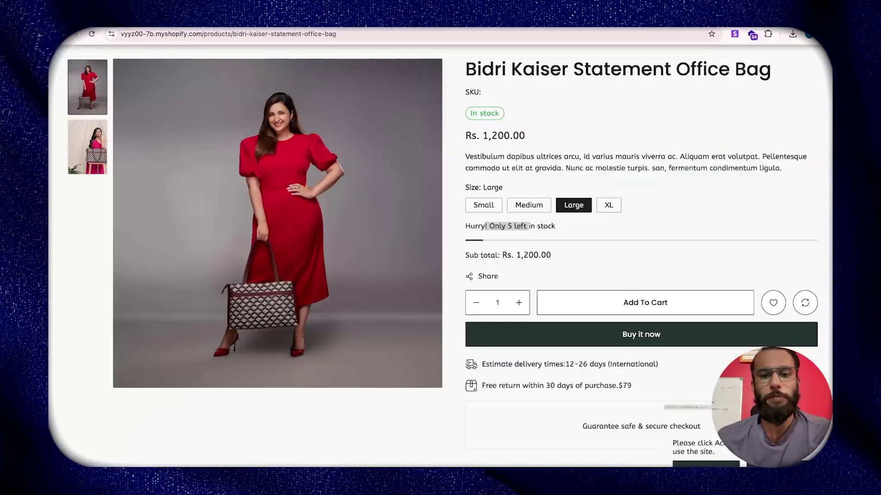
pyautogui.scroll(5, 506, 190)
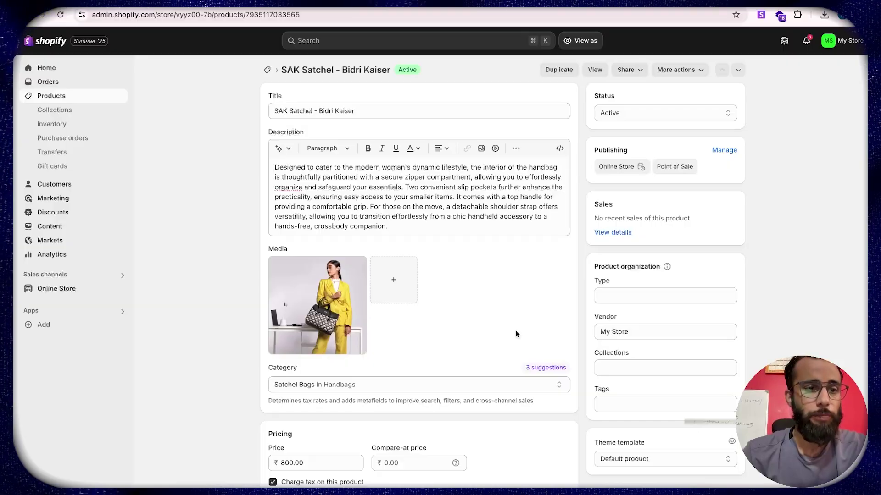
# Create a new product collection titled "Under 999".
pyautogui.click(54, 110)
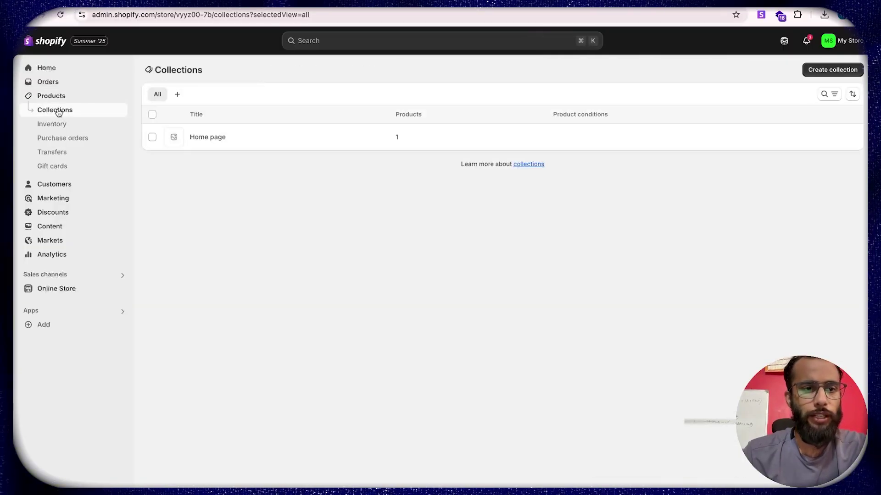
pyautogui.click(848, 71)
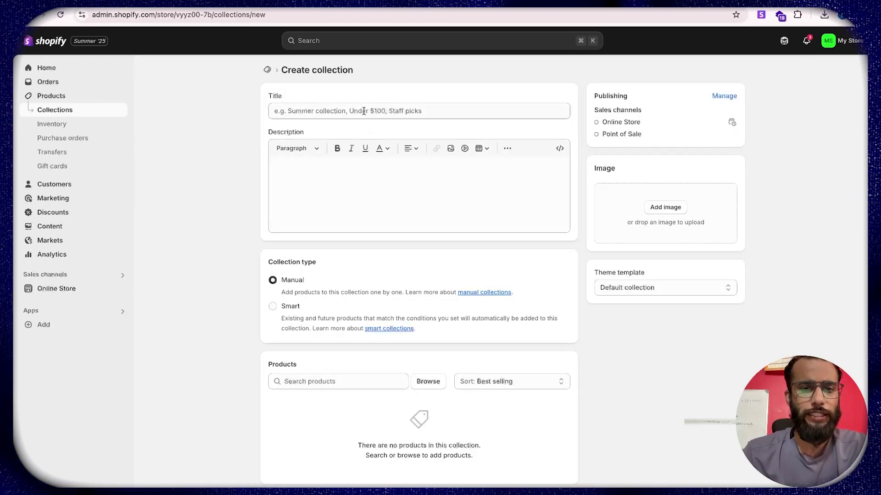
pyautogui.click(363, 111)
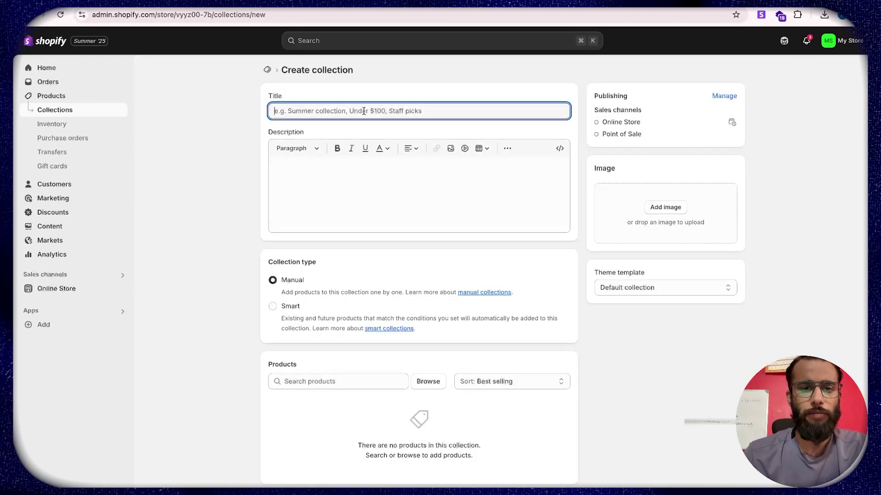
pyautogui.write('Unise')
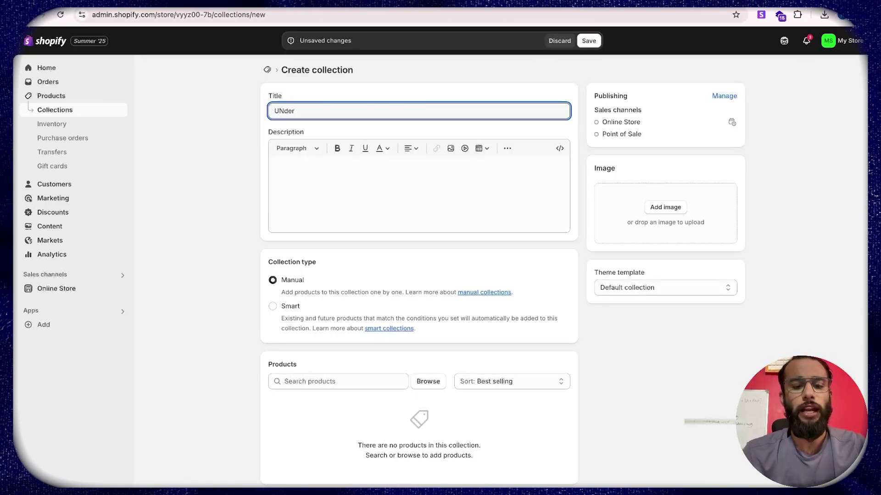
pyautogui.press('super+a')
pyautogui.write('U')
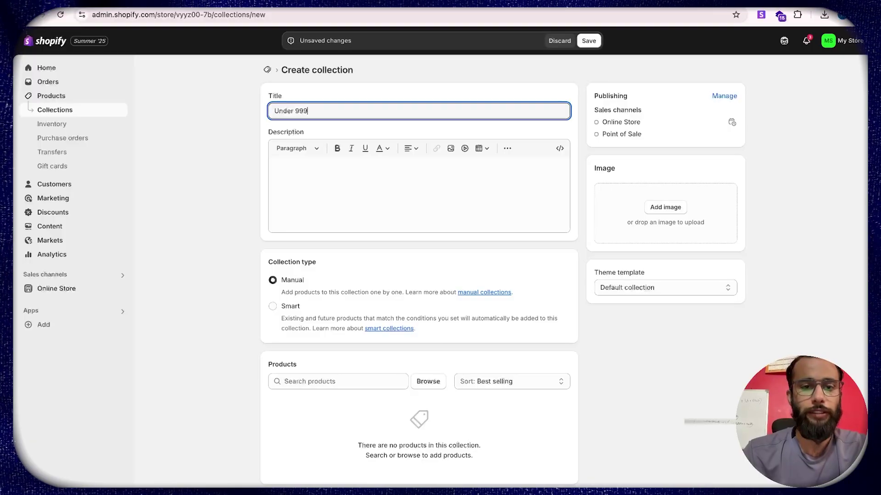
# Add the Bidri Kaiser Statement Office Bag, FloMotif Book Tote, Nawabi Couture Women's Office Bag and SAK Satchel - Bidri Kaiser to the collection.
pyautogui.scroll(-1, 372, 391)
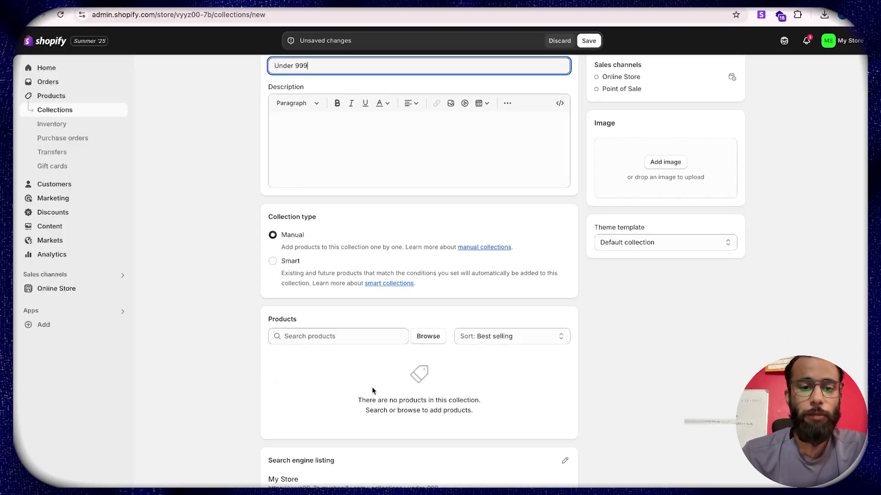
pyautogui.moveTo(267, 315); pyautogui.dragTo(300, 320)
pyautogui.click(426, 336)
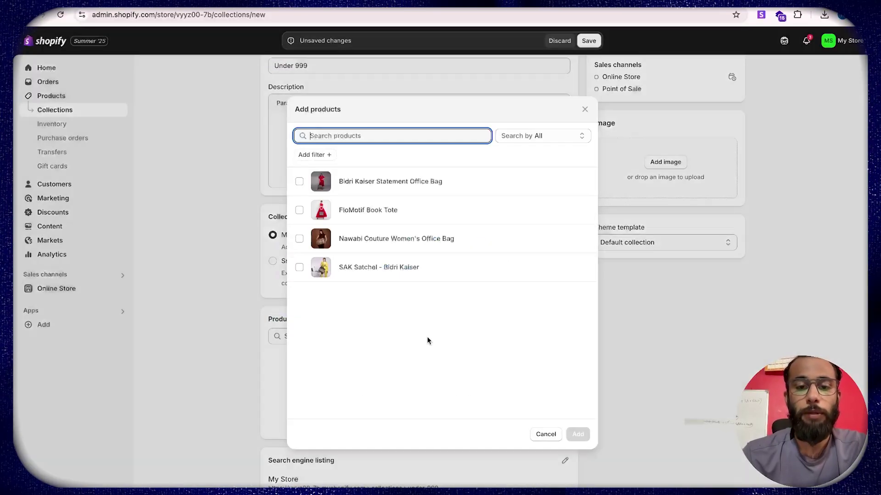
pyautogui.click(299, 181)
pyautogui.click(299, 210)
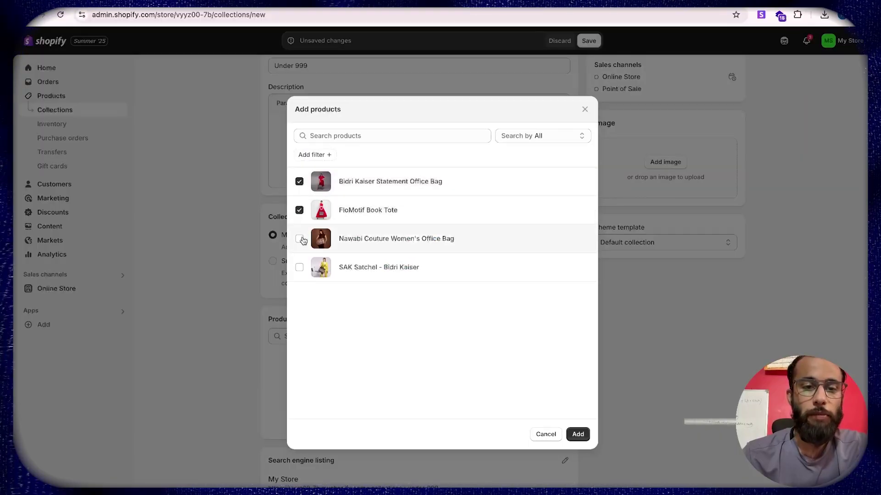
pyautogui.click(299, 239)
pyautogui.click(299, 267)
pyautogui.click(577, 435)
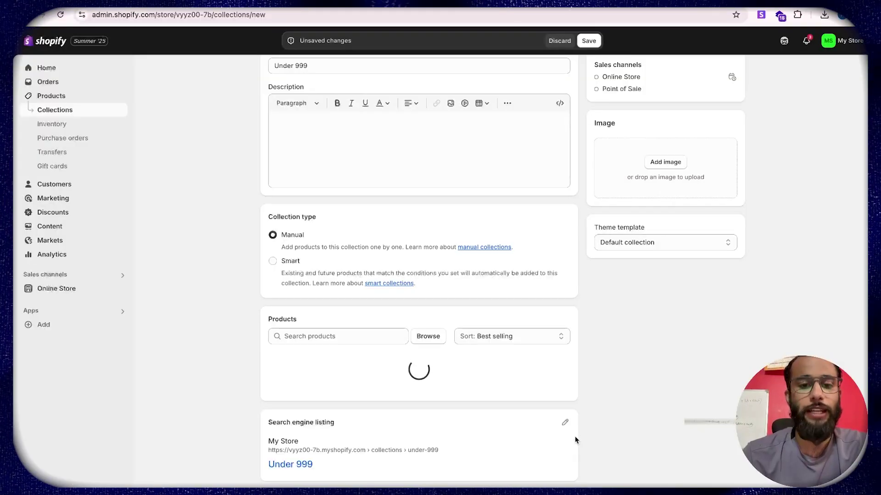
# Save the "Under 999" collection and open it on the online store.
pyautogui.scroll(2, 555, 184)
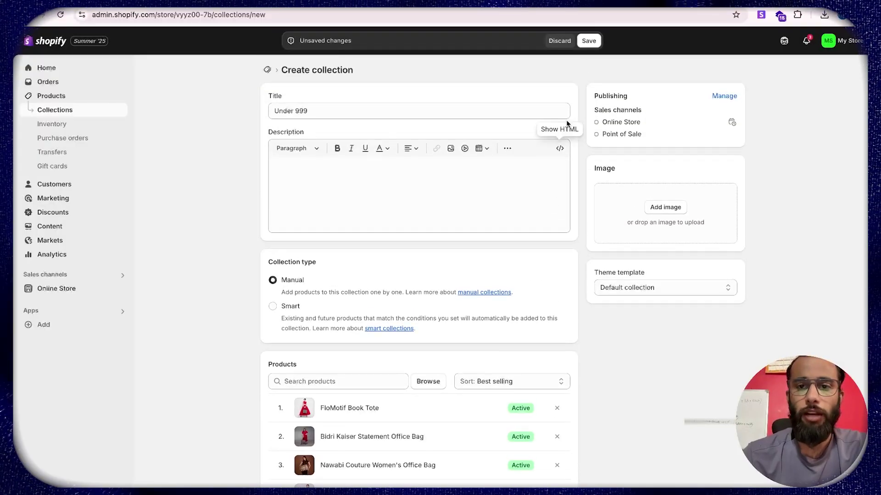
pyautogui.click(590, 43)
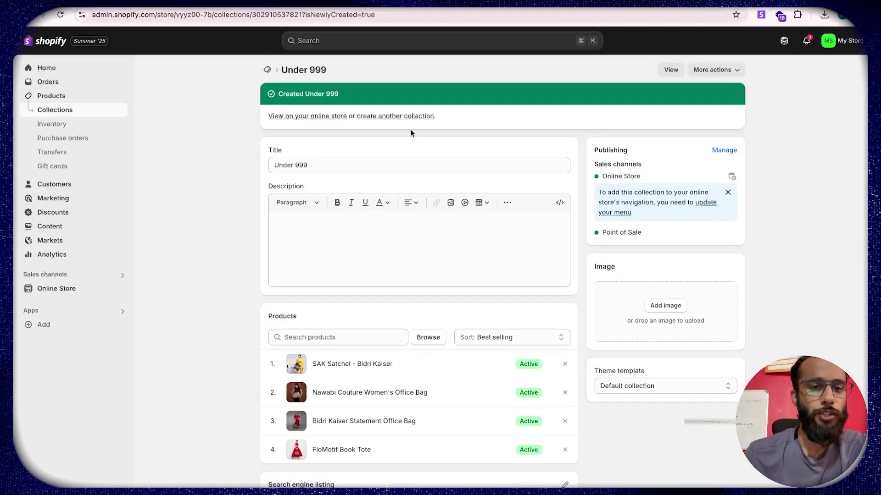
pyautogui.click(319, 117)
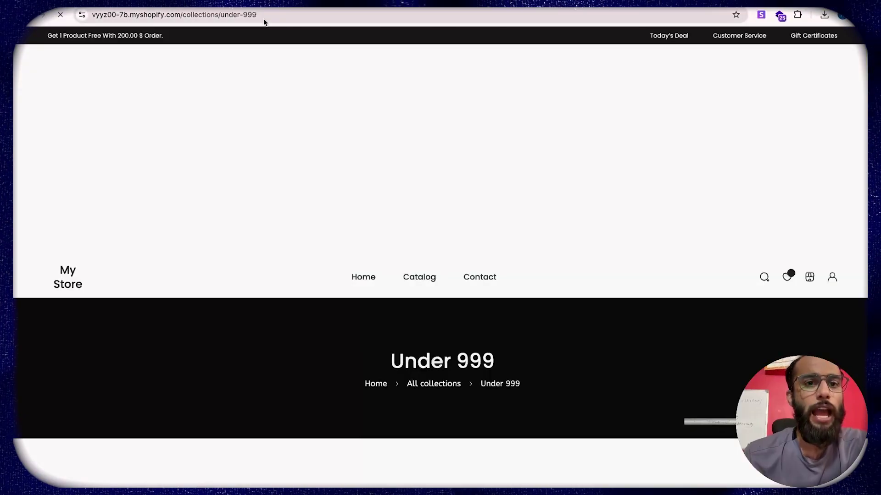
# Examine the page address and products of the Under 999 collection in the store, and return to the admin's collections list.
pyautogui.click(264, 20)
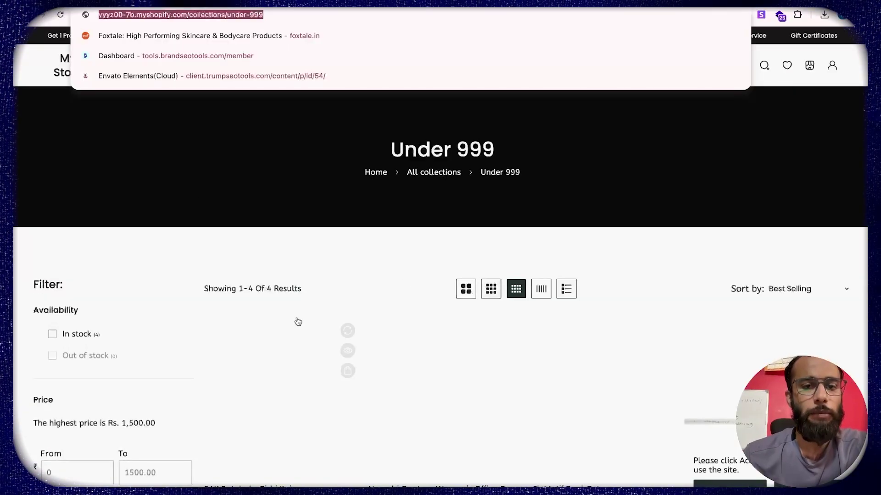
pyautogui.scroll(-2, 299, 320)
pyautogui.click(322, 204)
pyautogui.scroll(-3, 343, 238)
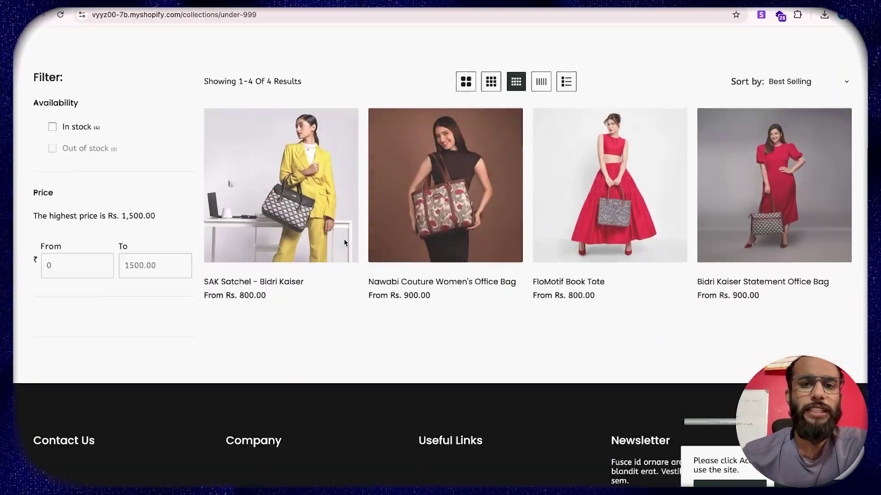
pyautogui.scroll(-2, 345, 243)
pyautogui.scroll(6, 345, 243)
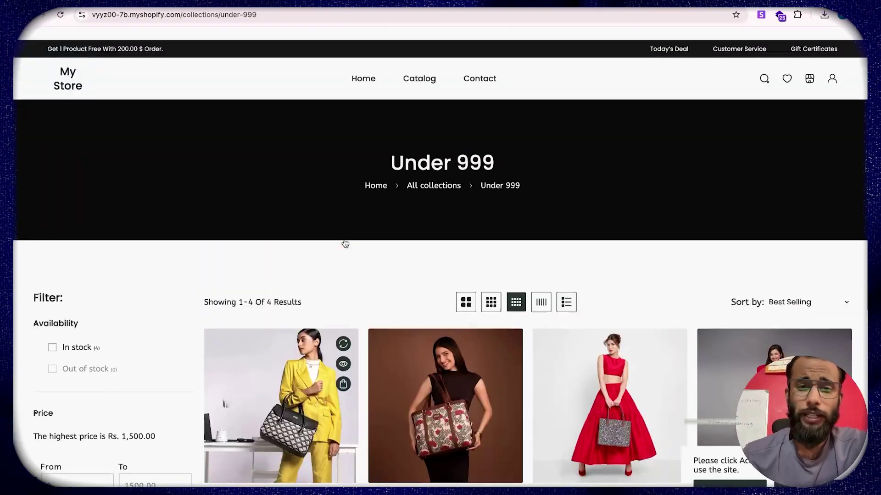
pyautogui.scroll(-4, 345, 244)
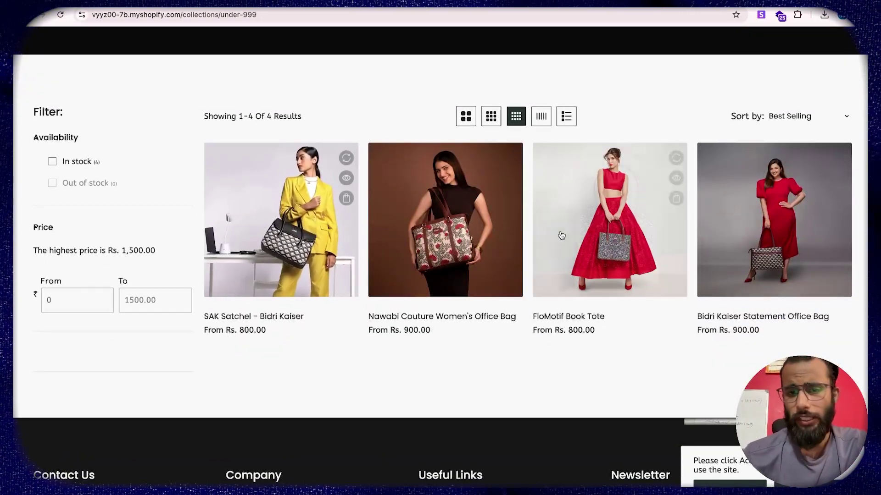
pyautogui.moveTo(673, 254)
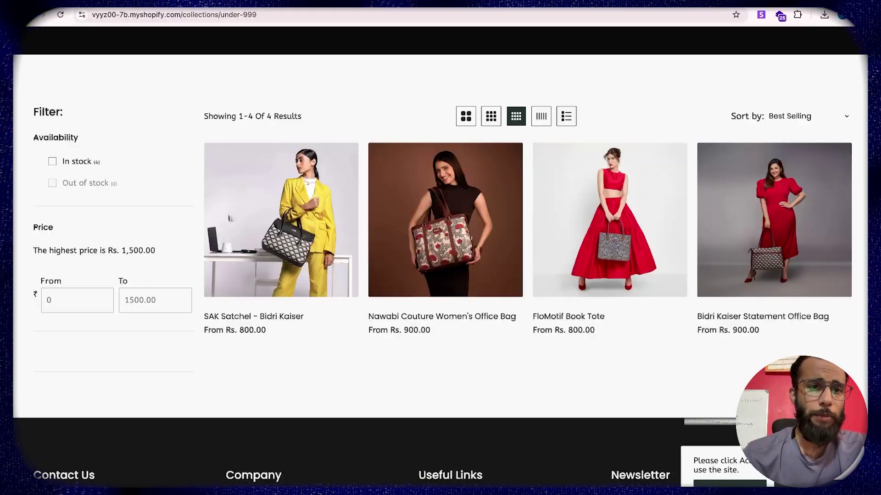
pyautogui.click(367, 2)
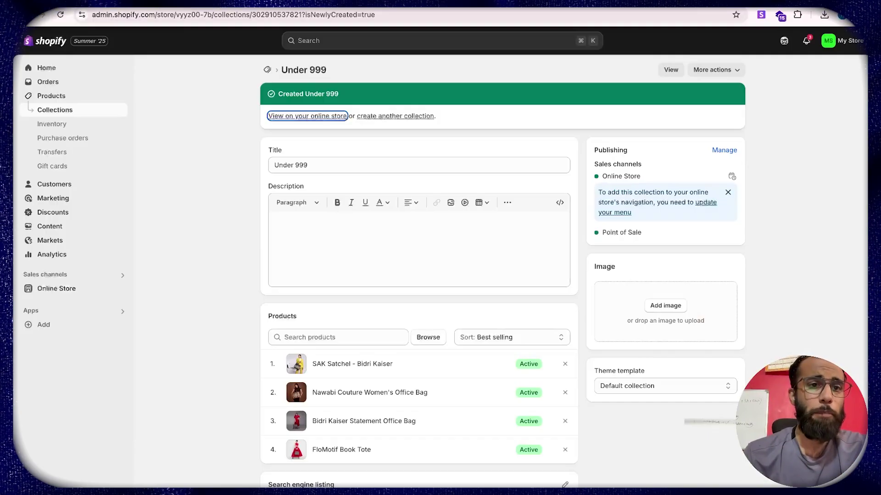
pyautogui.click(70, 113)
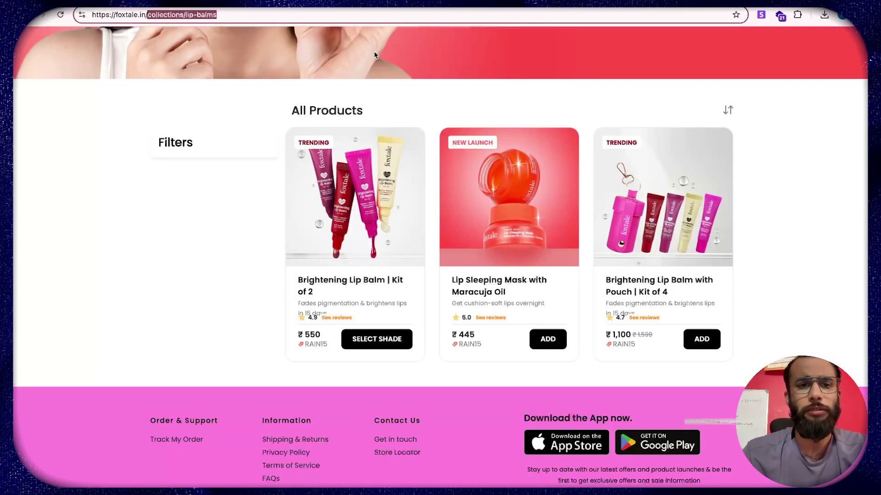
# On the Foxtale store, open the Masks collection under Skincare and examine its page address.
pyautogui.scroll(5, 132, 150)
pyautogui.moveTo(306, 63)
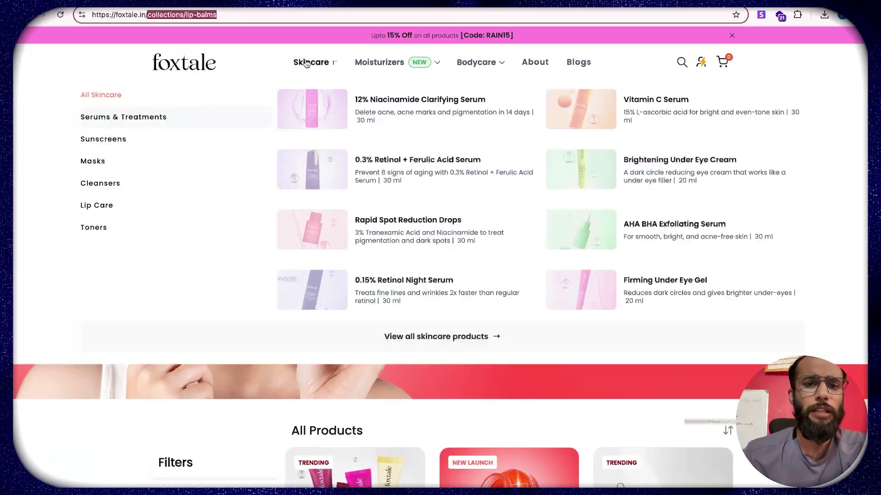
pyautogui.moveTo(188, 139)
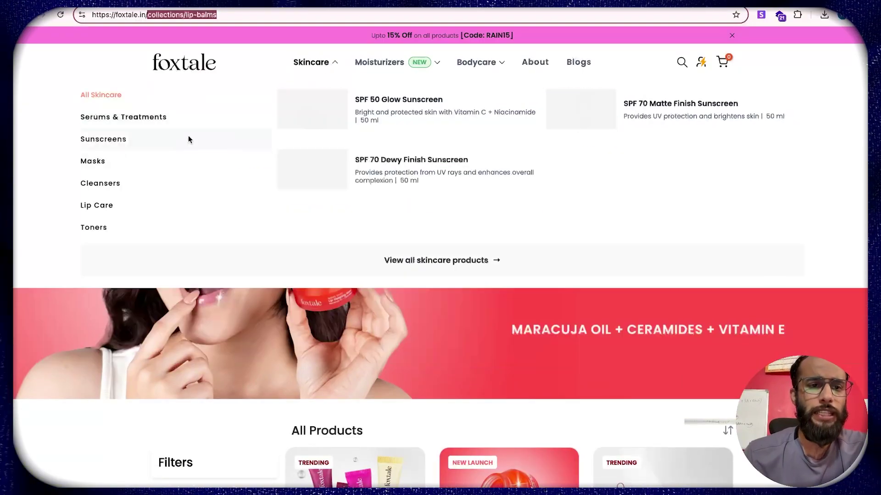
pyautogui.click(93, 161)
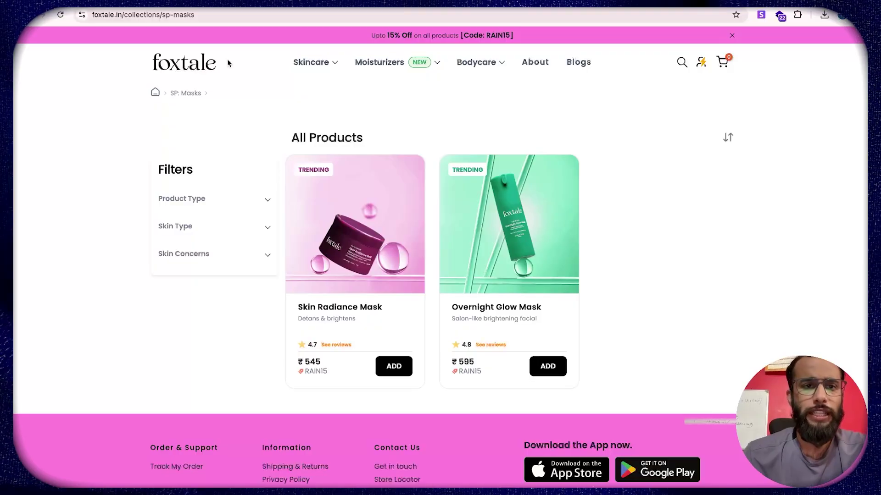
pyautogui.moveTo(158, 14); pyautogui.dragTo(241, 14)
pyautogui.click(357, 91)
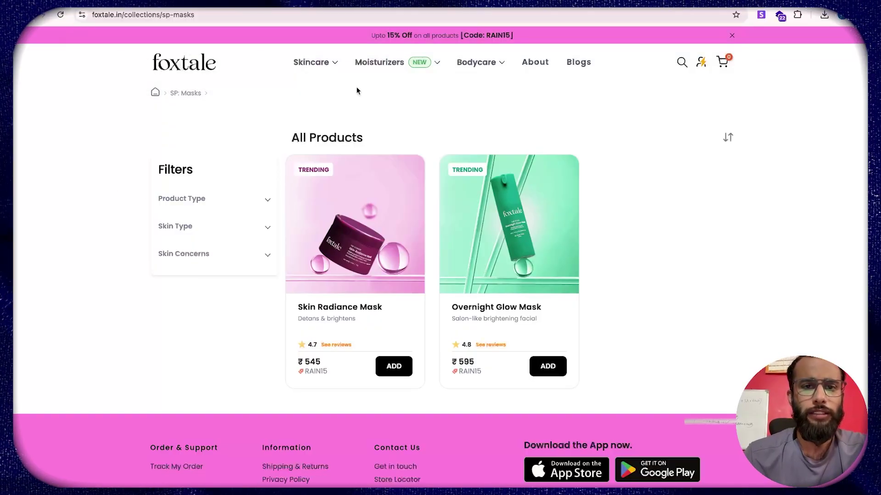
# Open Foxtale's Cleansers collection under Skincare and examine its page address.
pyautogui.moveTo(330, 64)
pyautogui.moveTo(98, 184)
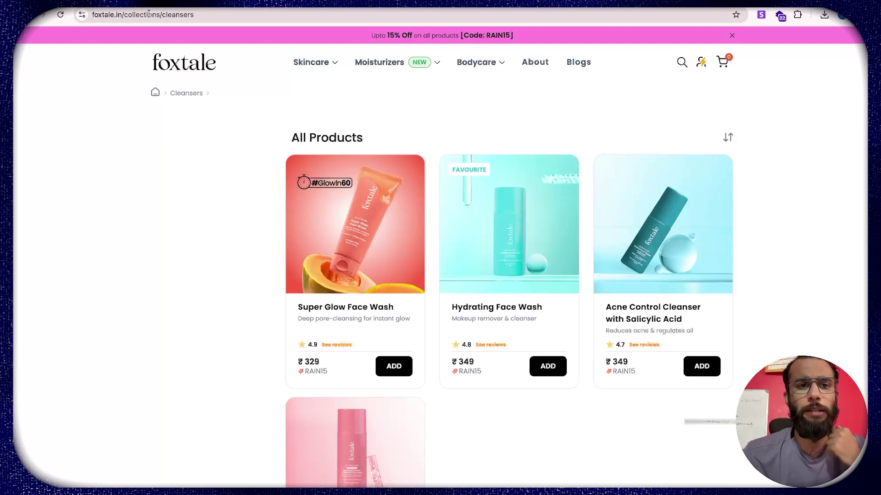
pyautogui.moveTo(154, 14); pyautogui.dragTo(227, 16)
pyautogui.click(161, 252)
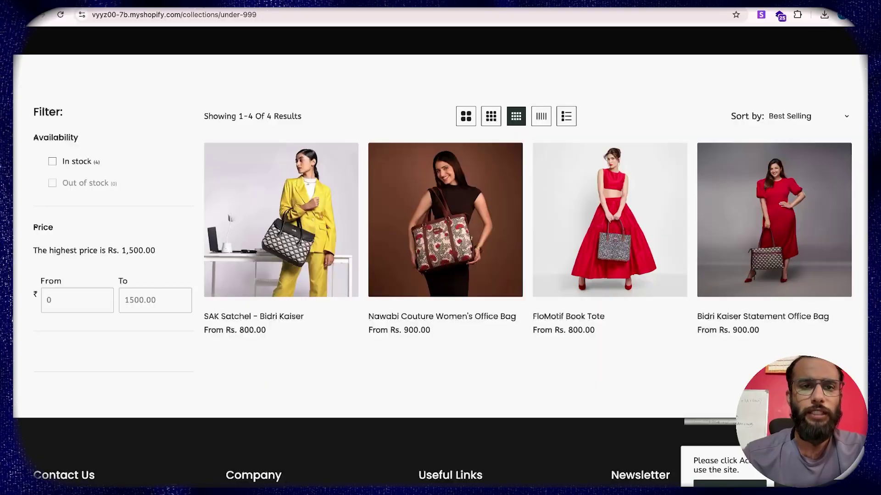
# Switch back to the Shopify admin, open the jootbag theme for customizing, and look through the home page's Featured collection section.
pyautogui.click(248, 1)
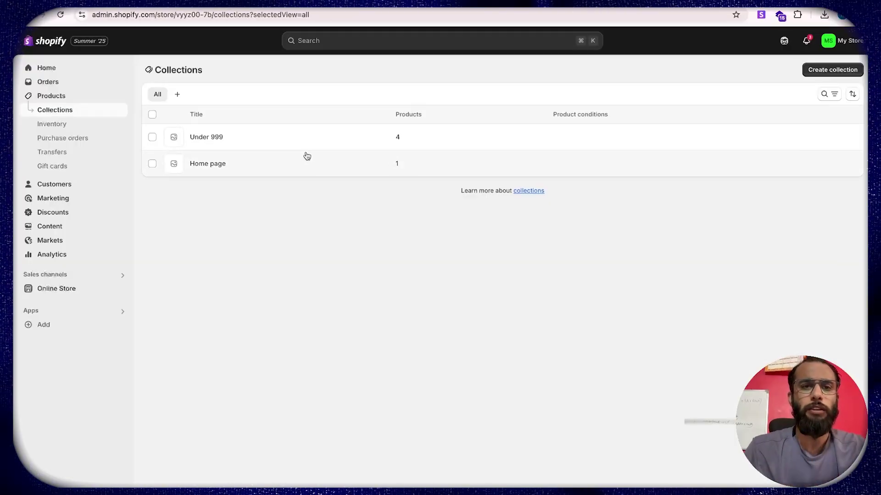
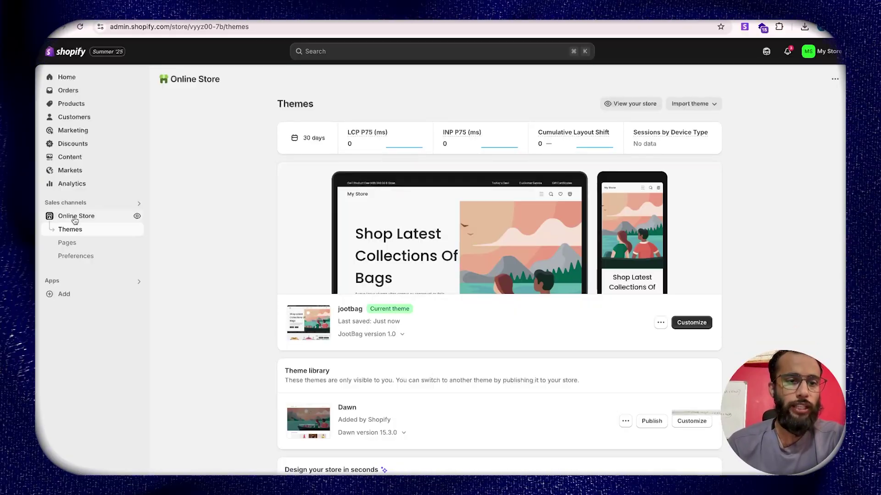
pyautogui.click(691, 323)
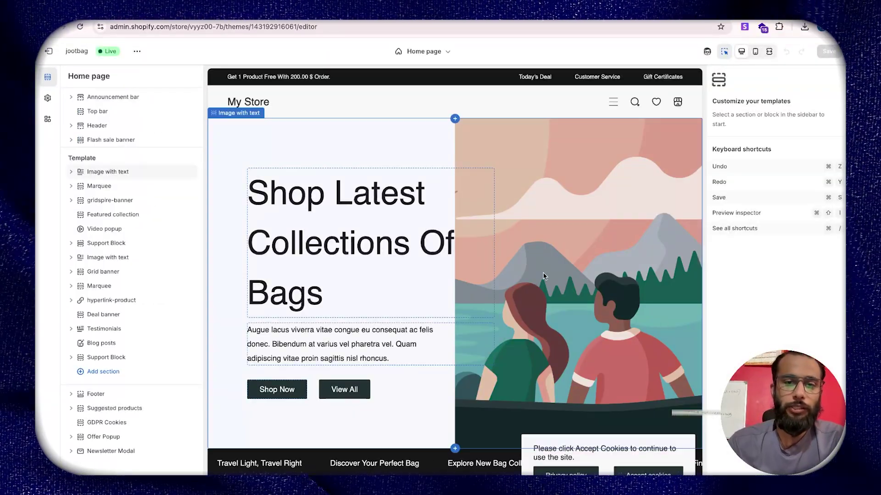
pyautogui.scroll(-10, 543, 276)
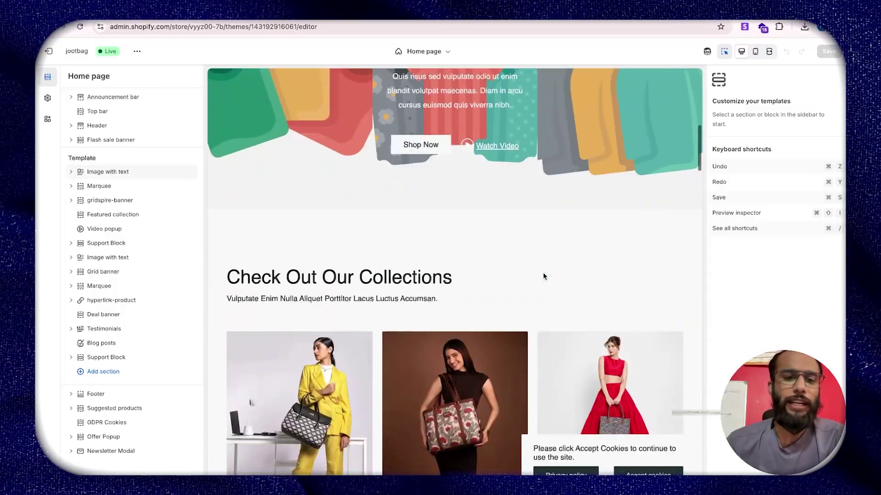
pyautogui.scroll(-3, 544, 276)
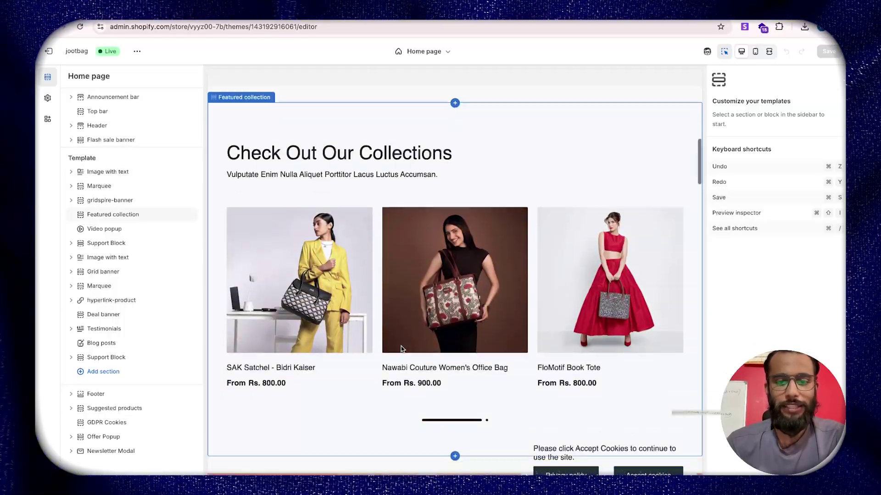
pyautogui.scroll(-3, 373, 284)
pyautogui.scroll(-2, 377, 281)
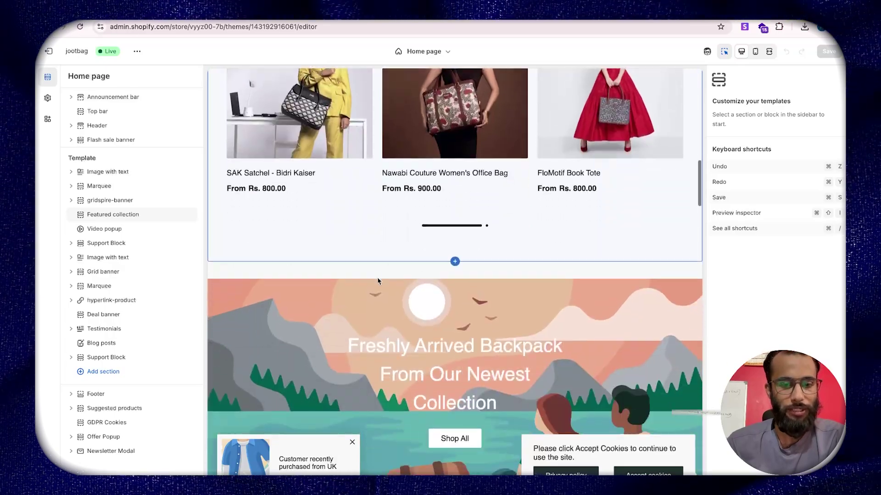
# Remove the gridspire-banner section from the home page template.
pyautogui.scroll(10, 441, 194)
pyautogui.scroll(1, 442, 194)
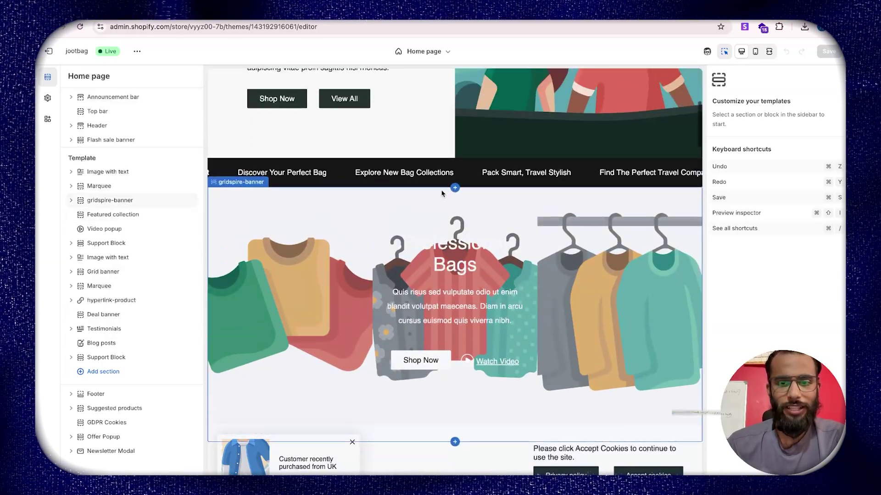
pyautogui.click(389, 204)
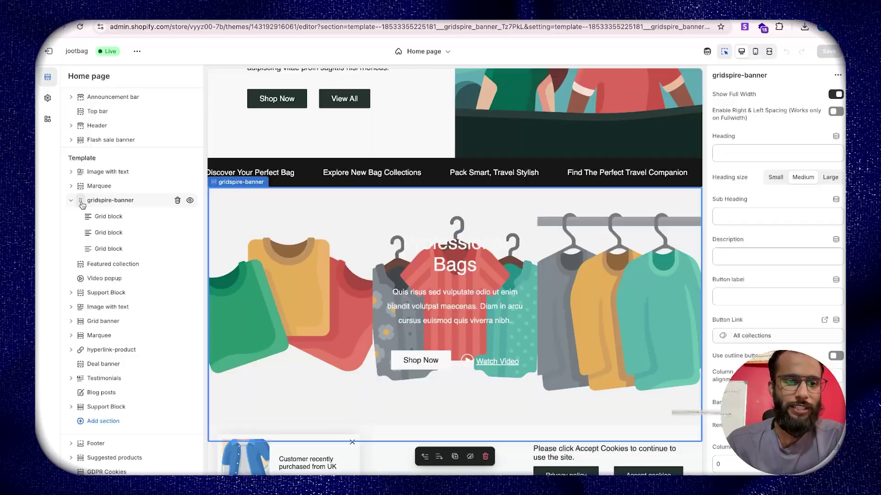
pyautogui.click(177, 200)
# Set the picture of the first Image with text section to the SAK Satchel photo of the model in a yellow dress.
pyautogui.scroll(5, 345, 310)
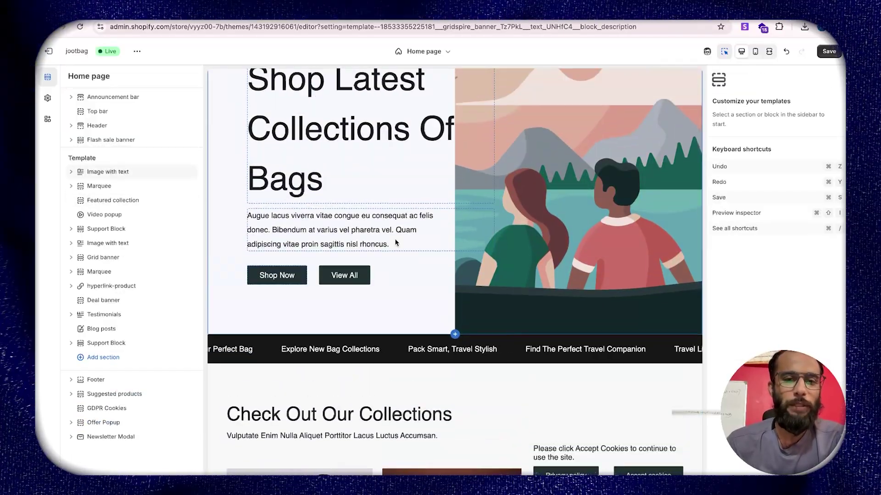
pyautogui.scroll(3, 397, 243)
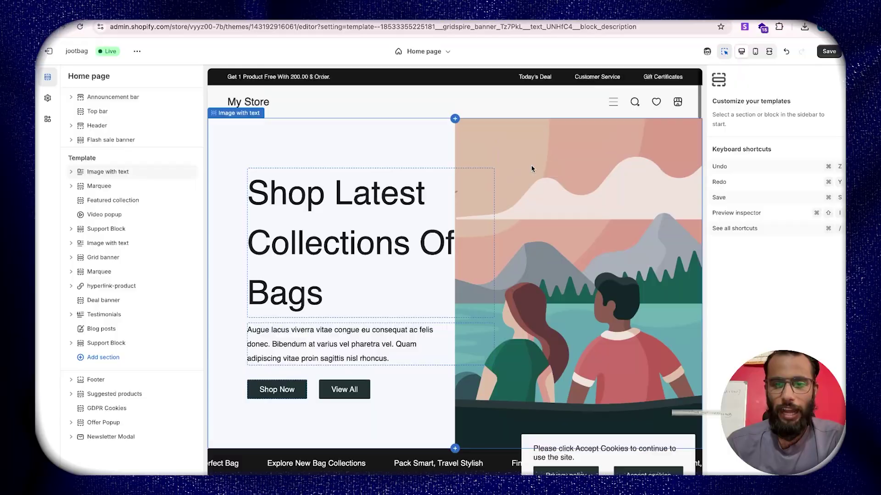
pyautogui.click(534, 166)
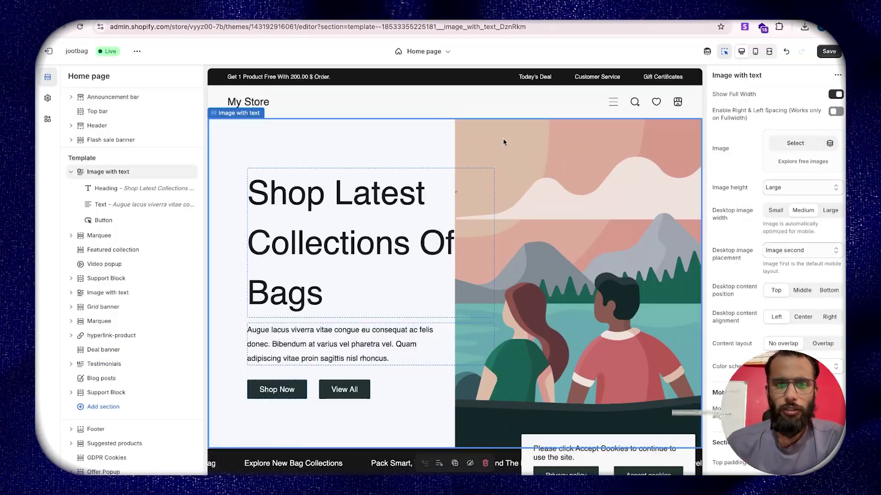
pyautogui.click(795, 144)
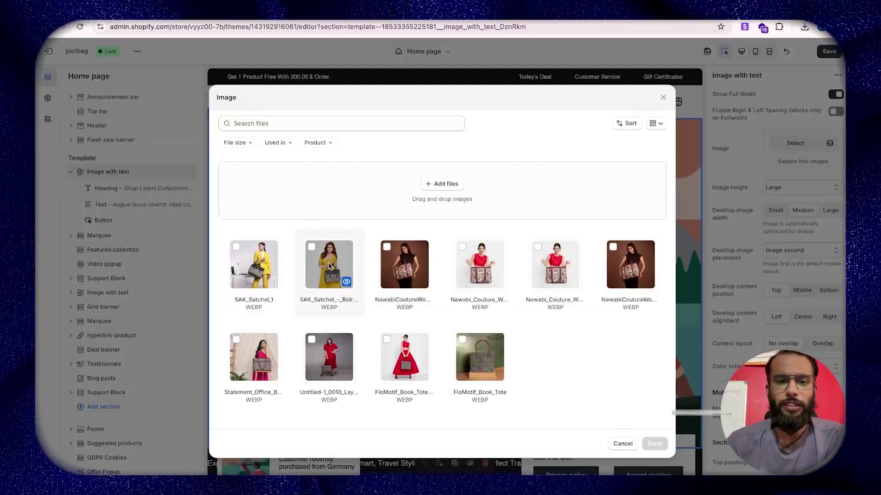
pyautogui.click(329, 264)
pyautogui.click(654, 444)
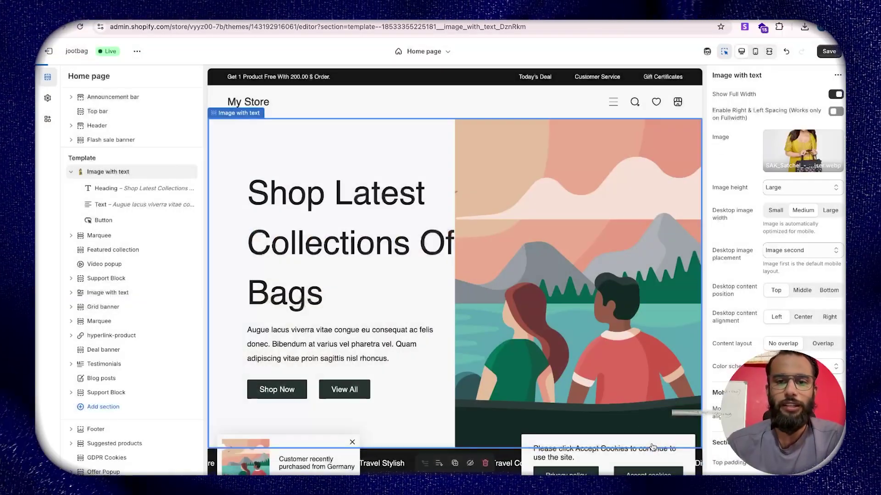
# Remove the Video popup section below the featured collection from the home page.
pyautogui.scroll(-4, 572, 232)
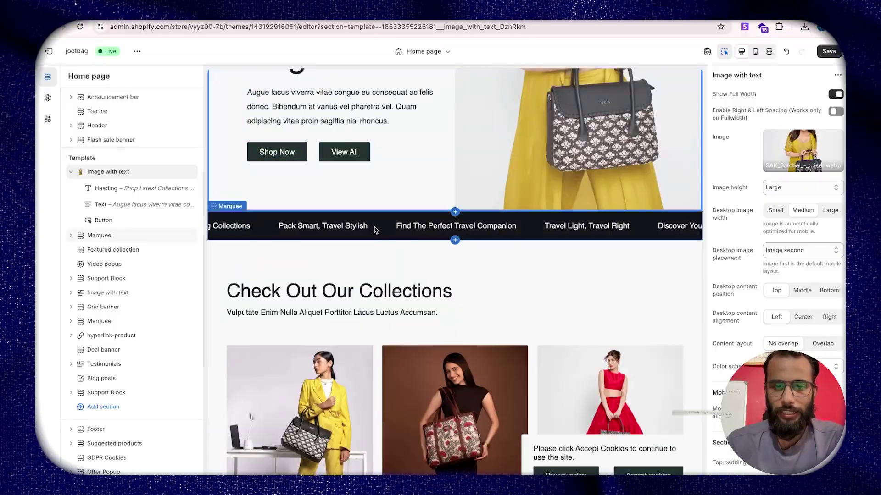
pyautogui.click(404, 228)
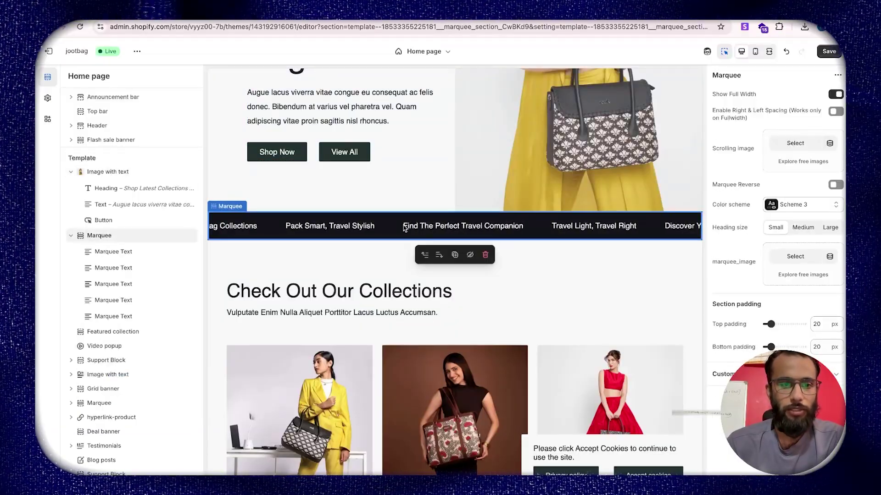
pyautogui.scroll(-9, 403, 228)
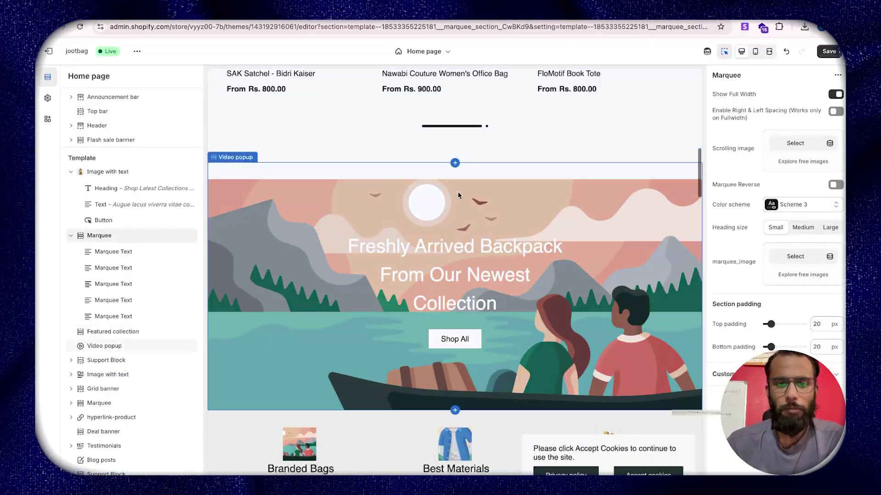
pyautogui.click(458, 191)
pyautogui.click(486, 426)
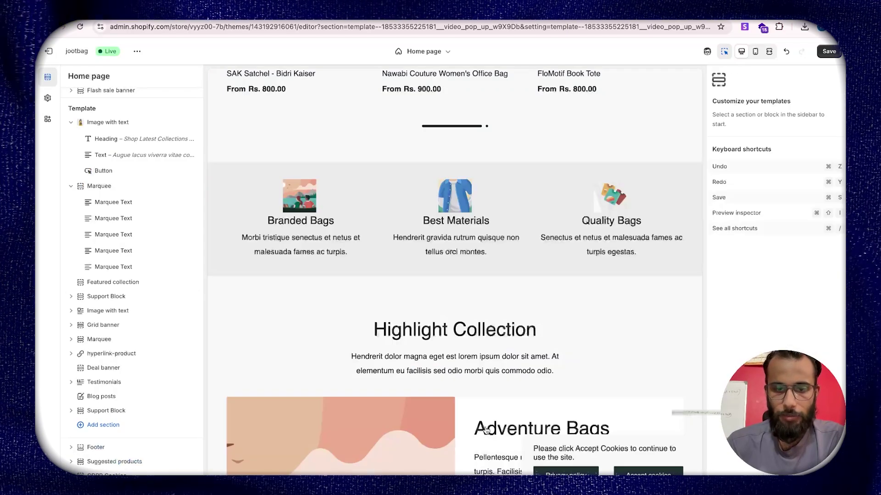
# Remove the Support Block section above Highlight Collection, with its Branded Bags, Best Materials and Quality Bags columns.
pyautogui.scroll(-1, 463, 291)
pyautogui.click(441, 153)
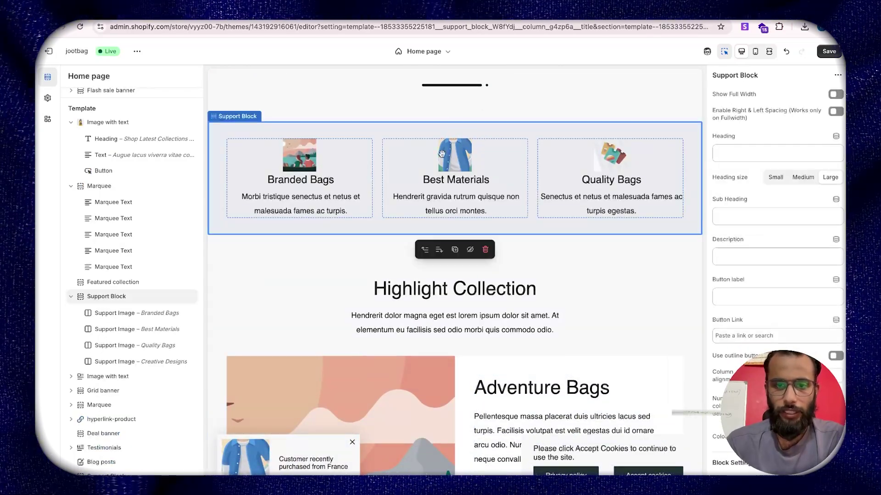
pyautogui.click(485, 249)
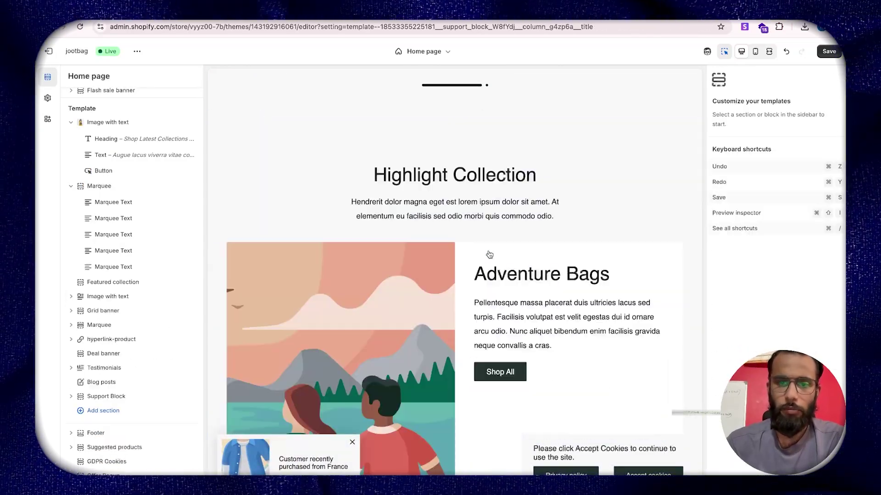
# Remove the Image with text section holding the Highlight Collection heading and the Adventure Bags text.
pyautogui.click(465, 141)
pyautogui.scroll(-3, 478, 322)
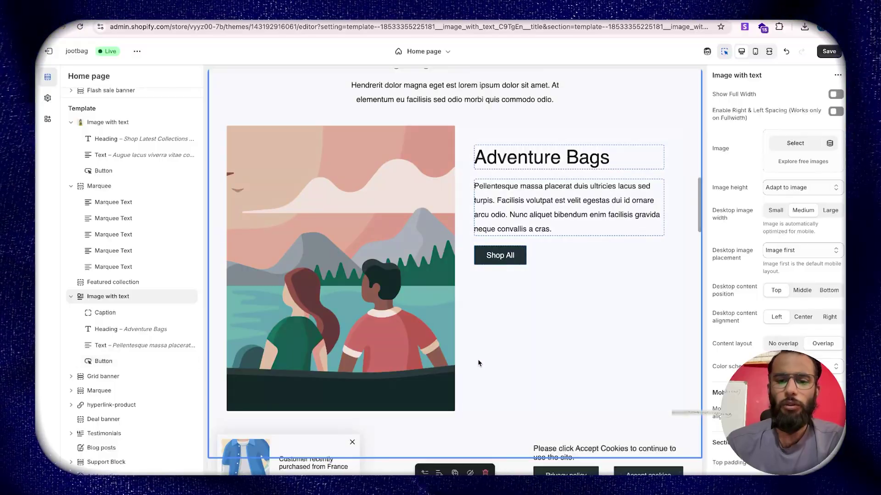
pyautogui.click(485, 473)
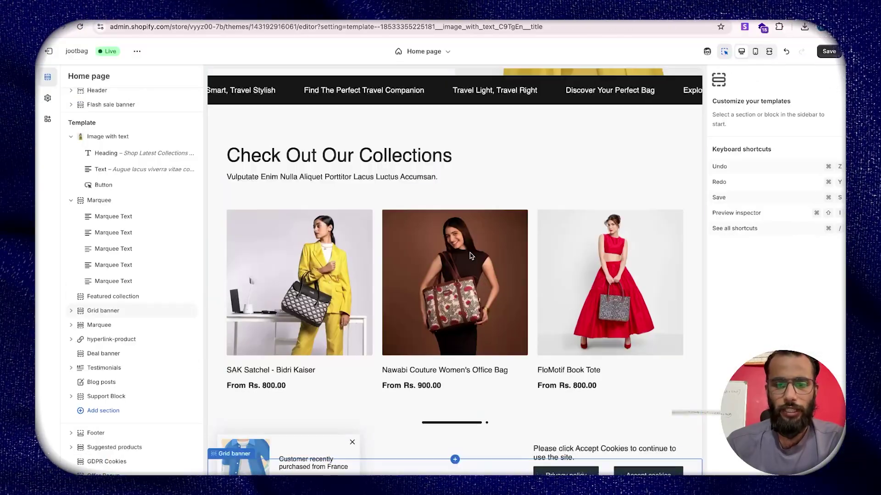
# Set the image of the Elegance Bags grid block in the Grid banner to the first NawabiCouture photo of the model in black.
pyautogui.scroll(-4, 457, 381)
pyautogui.scroll(-4, 457, 381)
pyautogui.click(456, 379)
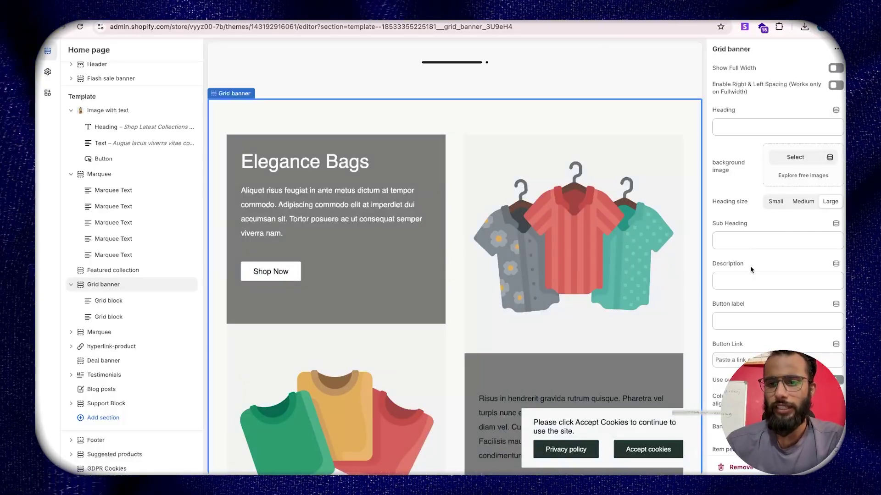
pyautogui.click(162, 297)
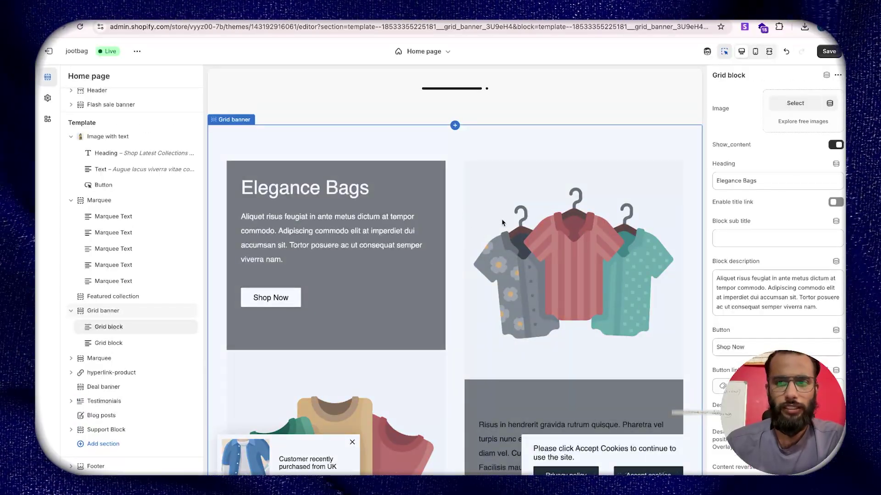
pyautogui.click(795, 102)
pyautogui.click(411, 266)
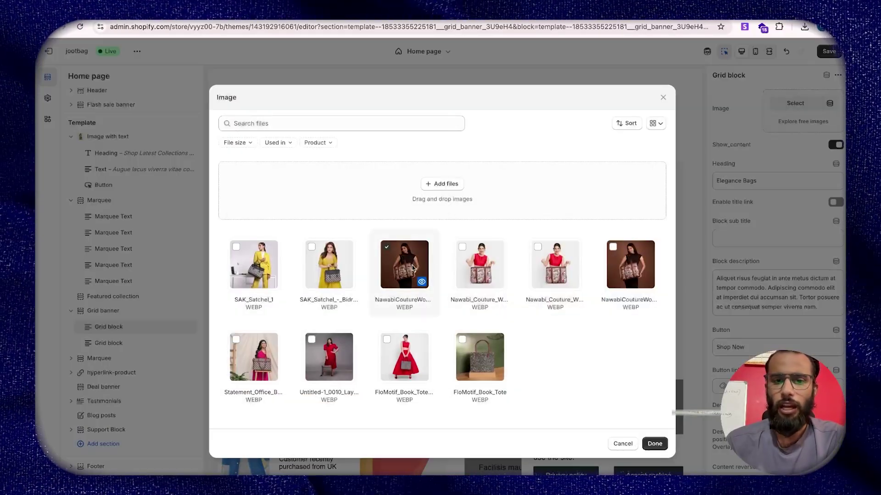
pyautogui.click(654, 444)
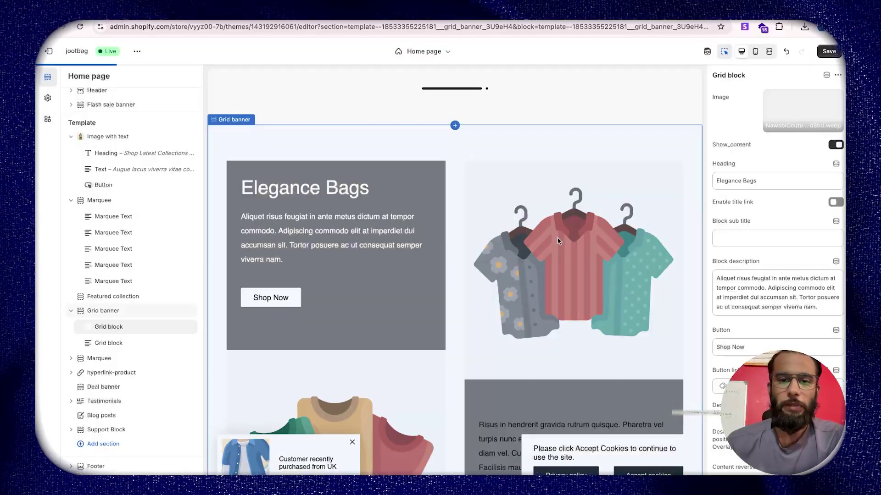
pyautogui.scroll(-3, 336, 375)
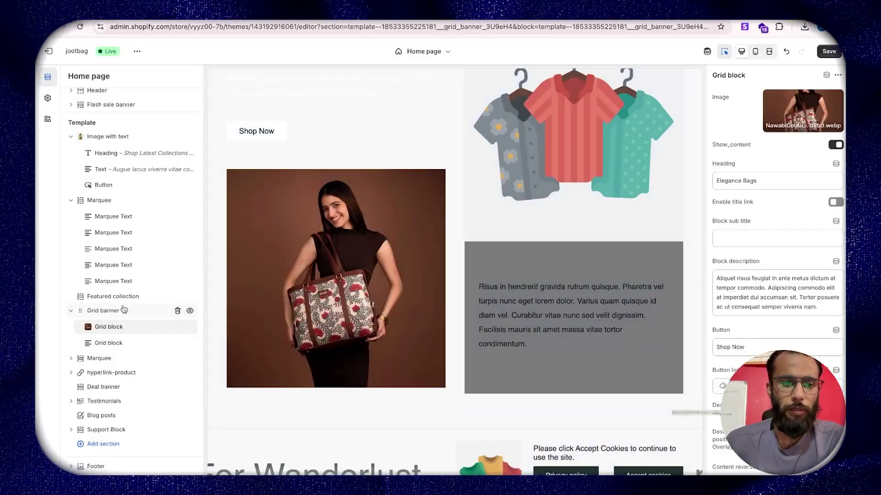
# Set the Grid banner section's background image to FloMotif_Book_Tote and inspect how it looks in the preview.
pyautogui.click(104, 311)
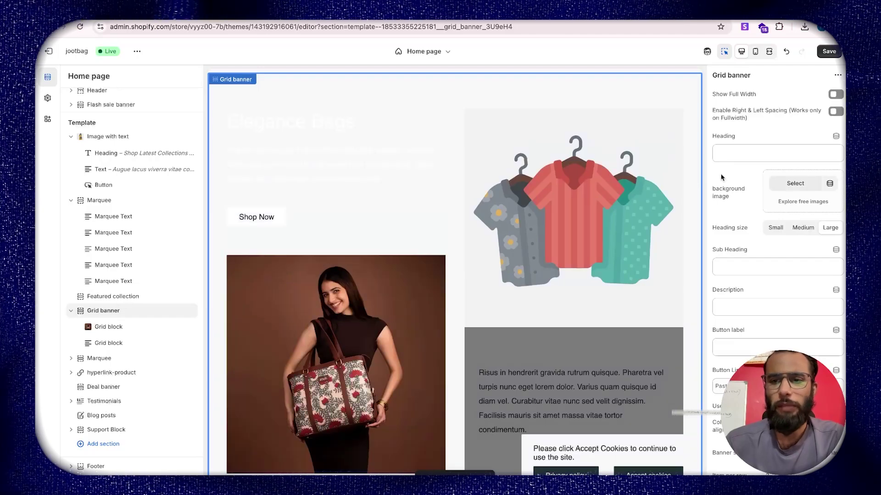
pyautogui.click(794, 196)
pyautogui.click(477, 264)
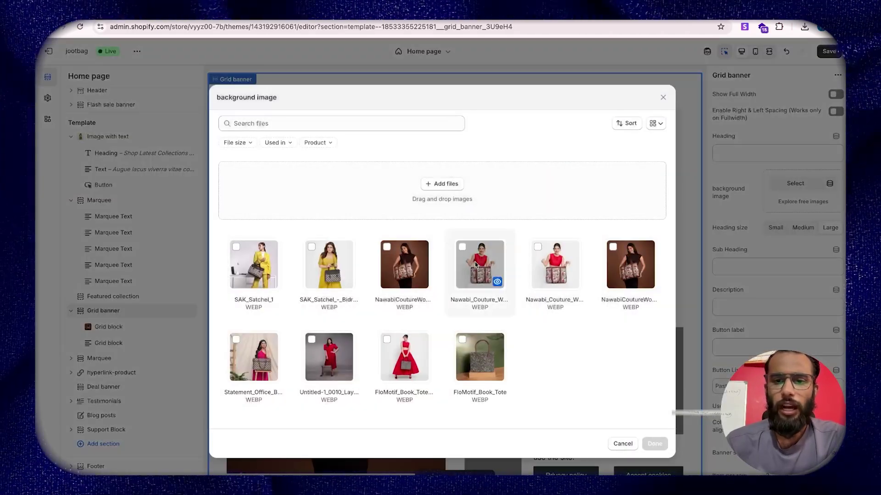
pyautogui.click(480, 357)
pyautogui.click(654, 443)
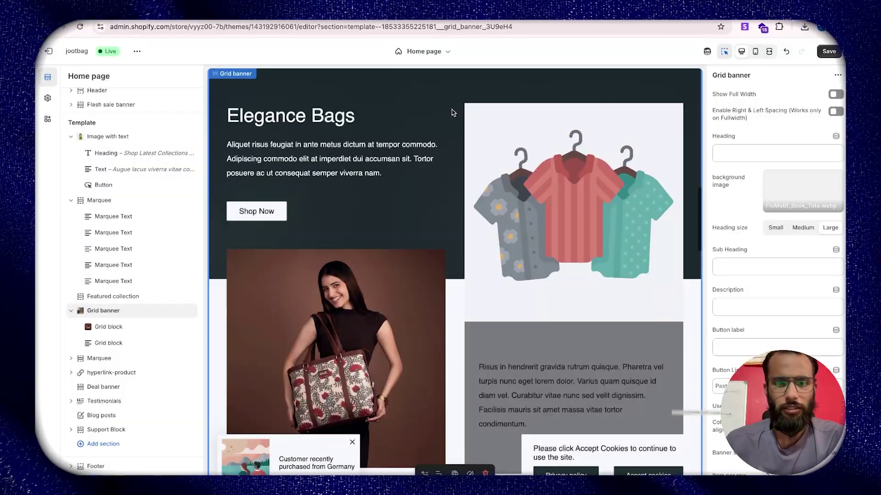
pyautogui.scroll(-5, 450, 229)
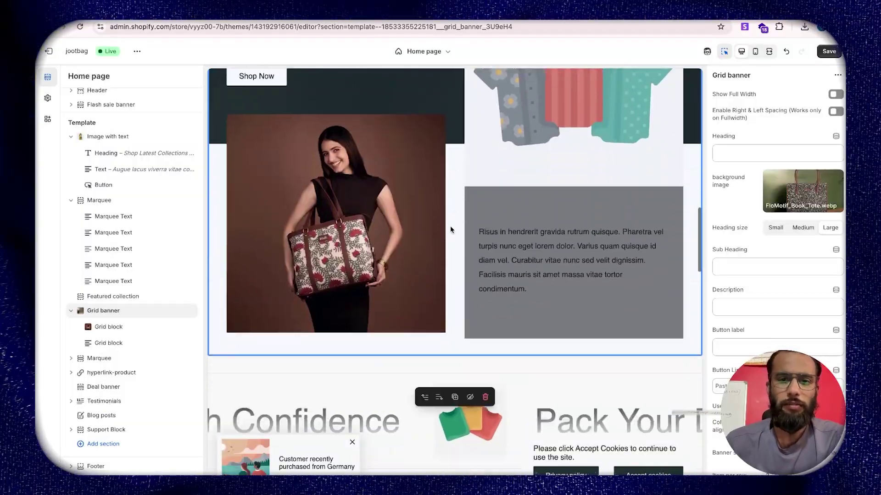
pyautogui.scroll(-4, 450, 226)
pyautogui.scroll(9, 450, 225)
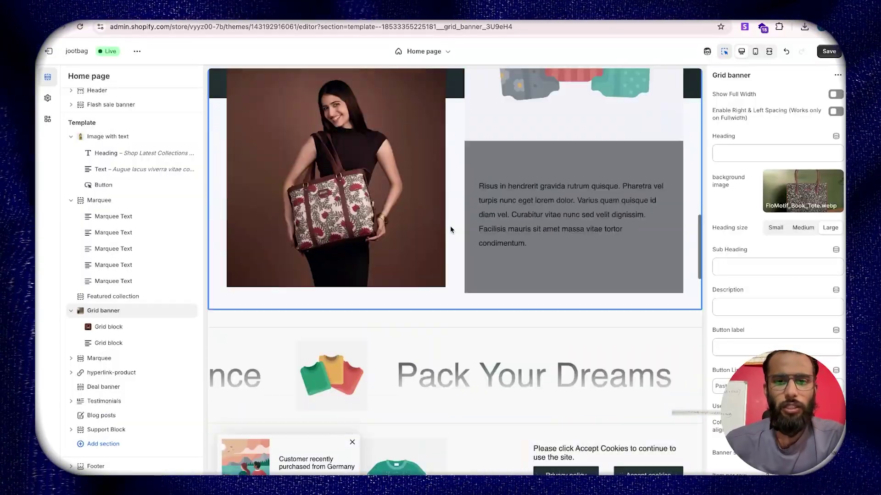
# Remove the Grid banner and hyperlink-product sections from the home page template.
pyautogui.scroll(1, 463, 153)
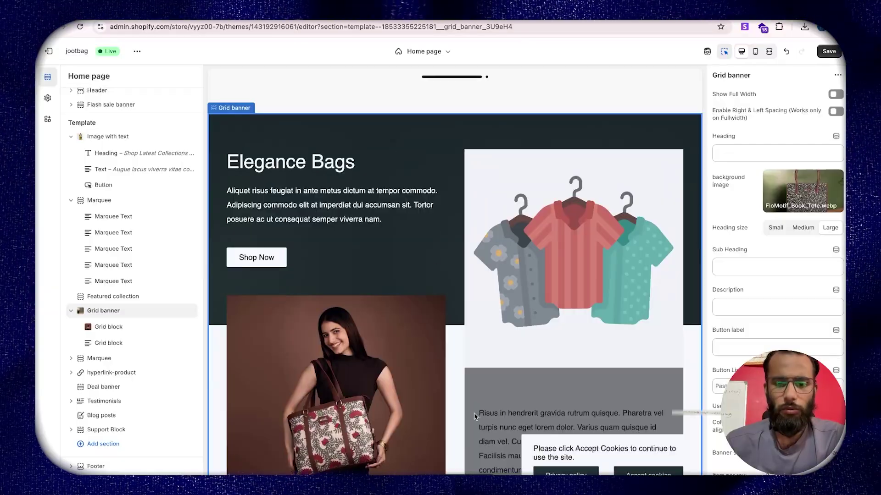
pyautogui.press('Delete')
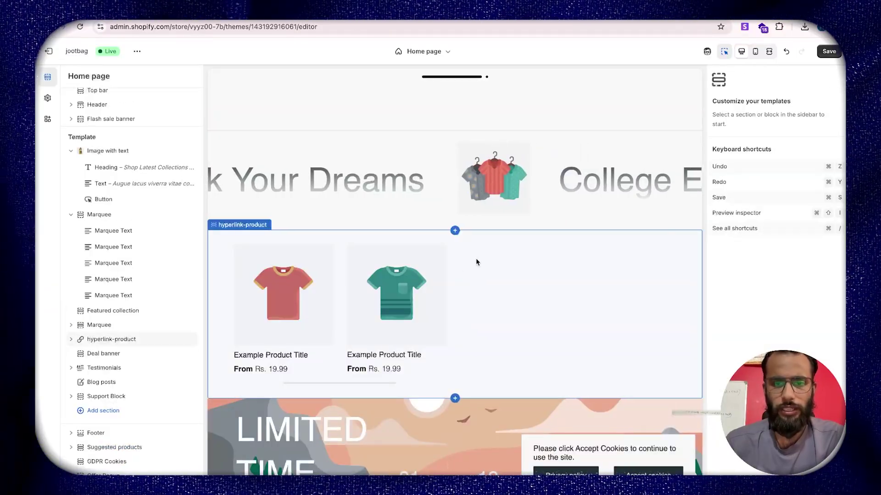
pyautogui.click(476, 271)
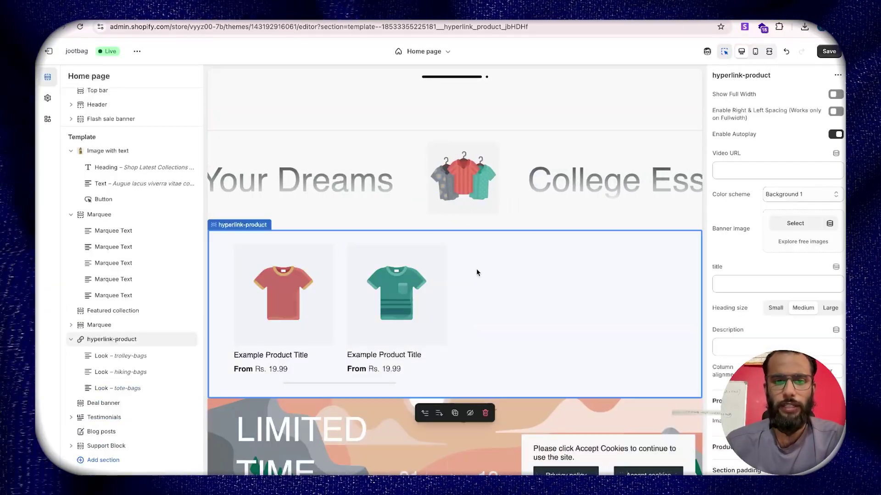
pyautogui.click(485, 414)
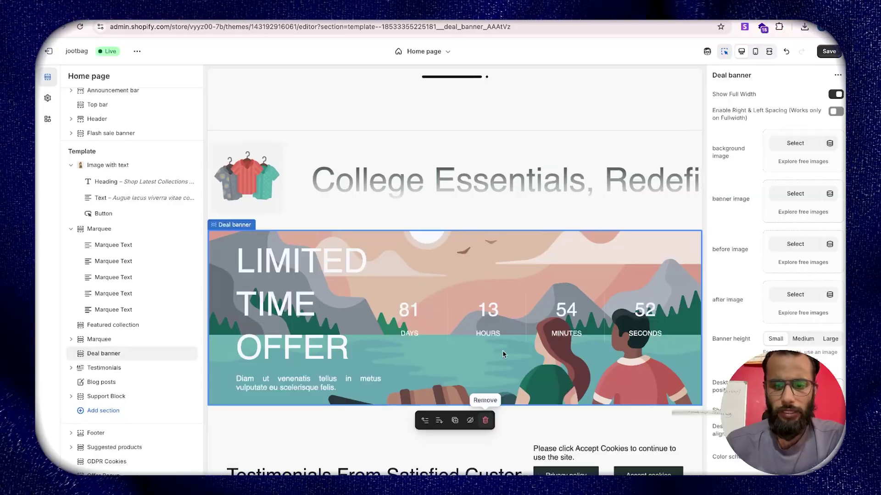
# Remove the Deal banner with the limited time offer countdown and the Marquee section below the featured collection.
pyautogui.click(485, 421)
pyautogui.click(473, 136)
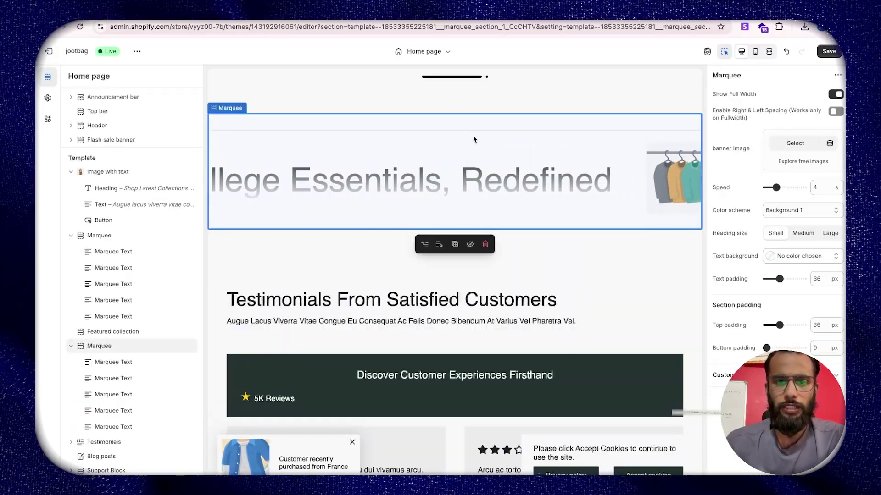
pyautogui.click(485, 248)
# Remove the Testimonials section and the Fresh Updates Blog posts section from the home page.
pyautogui.click(457, 182)
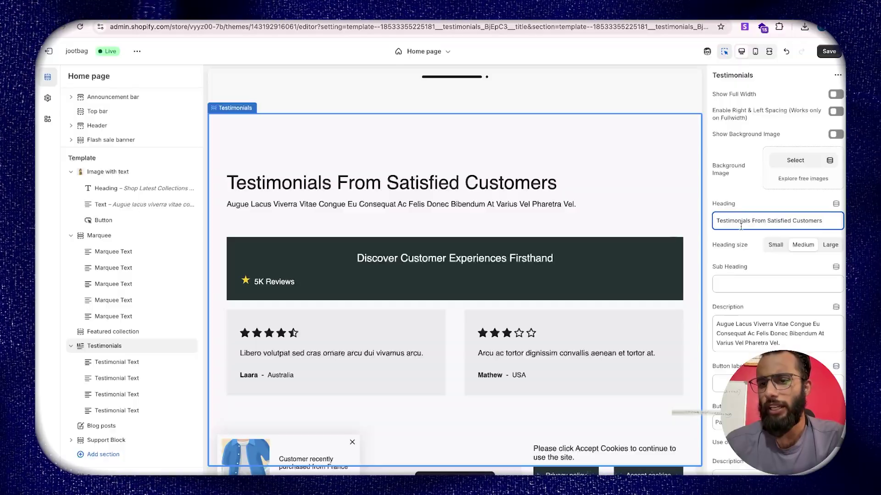
pyautogui.hotkey('ctrl', 'a')
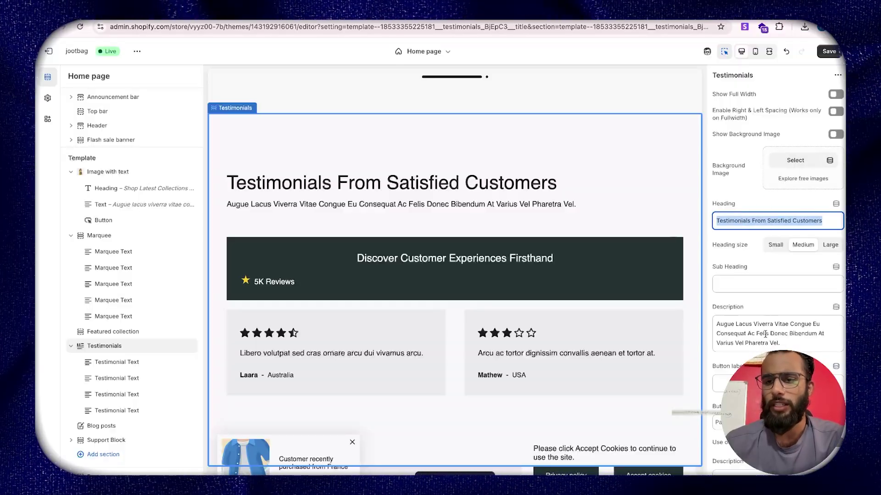
pyautogui.scroll(-3, 765, 333)
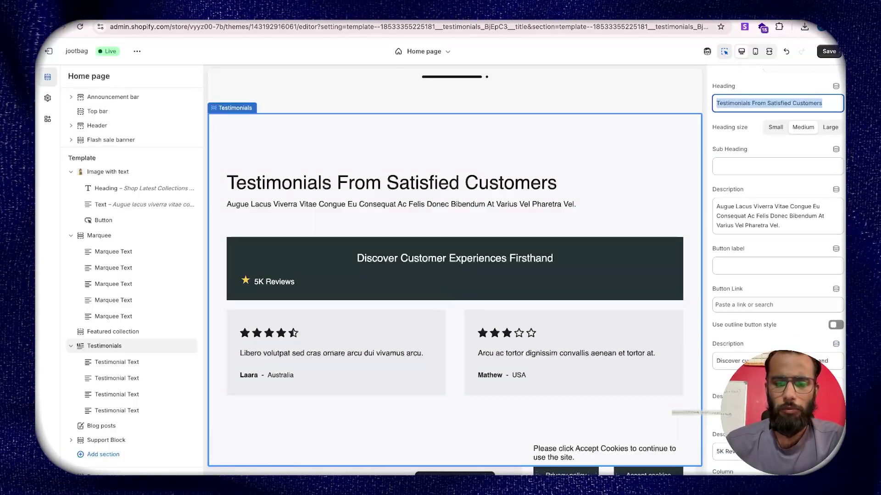
pyautogui.click(485, 474)
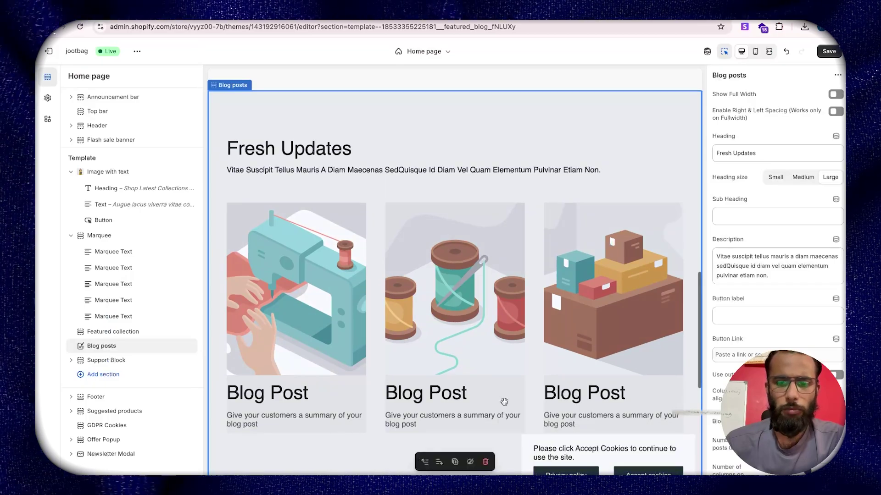
pyautogui.click(485, 461)
# Remove the Support Block section with the Luxury Bags, Superior Quality and Free Delivery columns above the footer.
pyautogui.scroll(4, 458, 321)
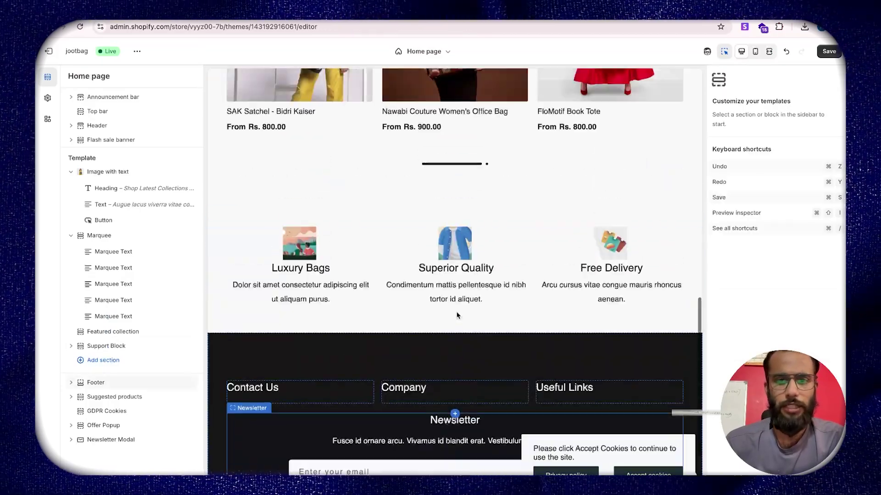
pyautogui.click(507, 269)
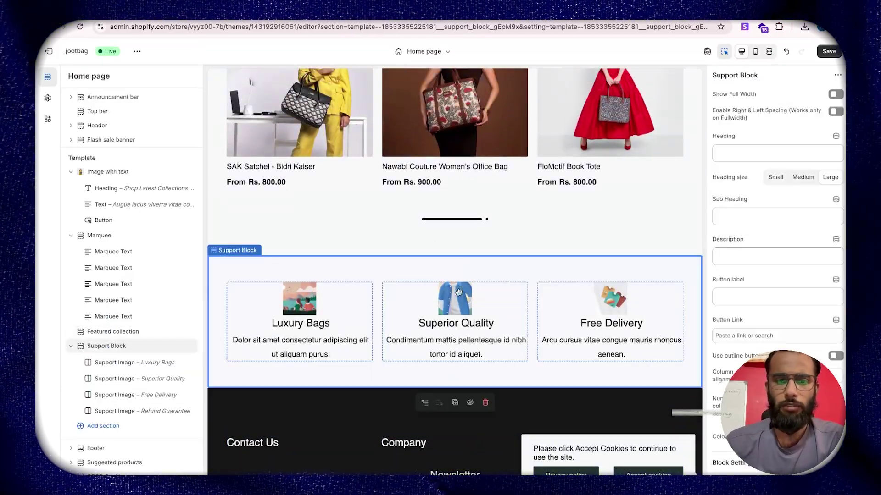
pyautogui.click(485, 403)
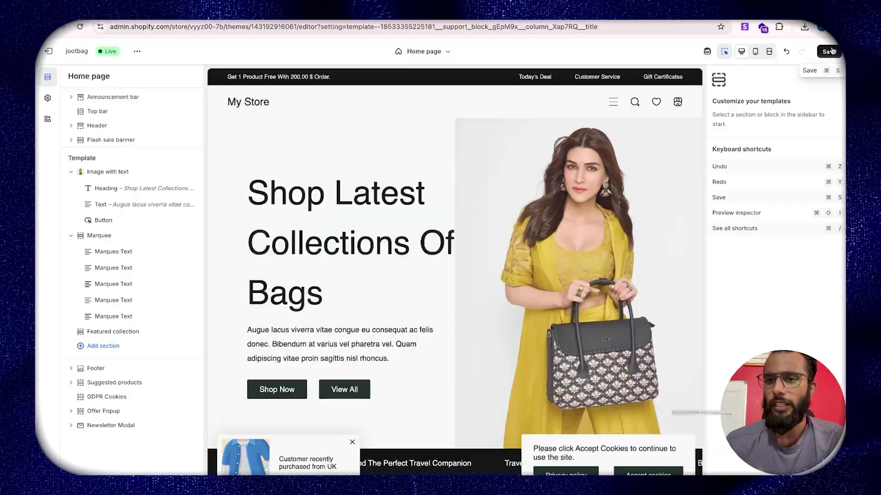
# Save the reduced home page template and look through the whole page on the live storefront.
pyautogui.click(828, 51)
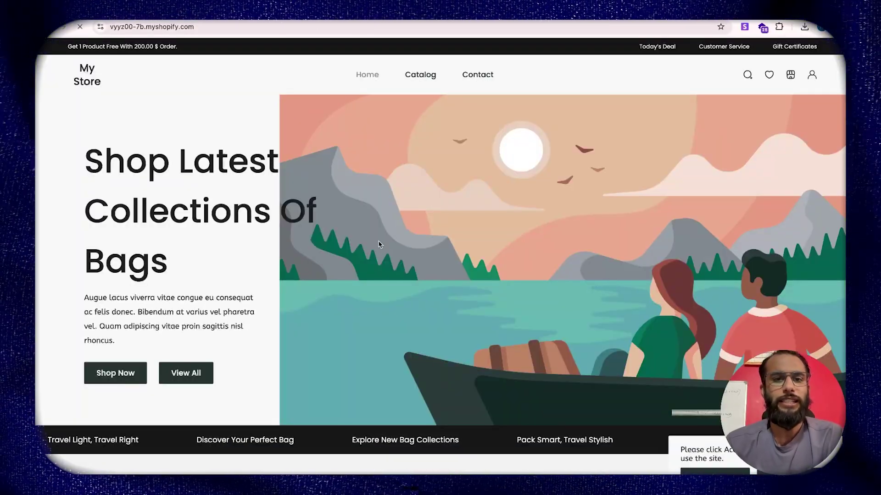
pyautogui.scroll(-2, 334, 257)
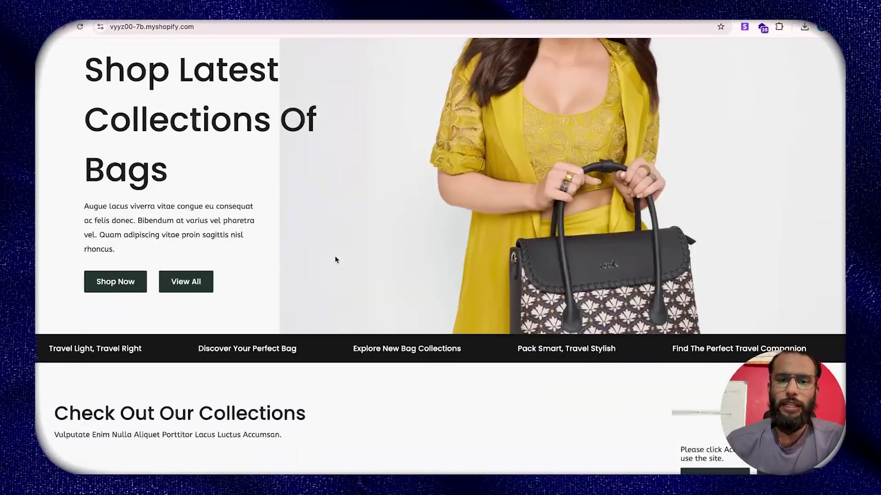
pyautogui.scroll(2, 335, 259)
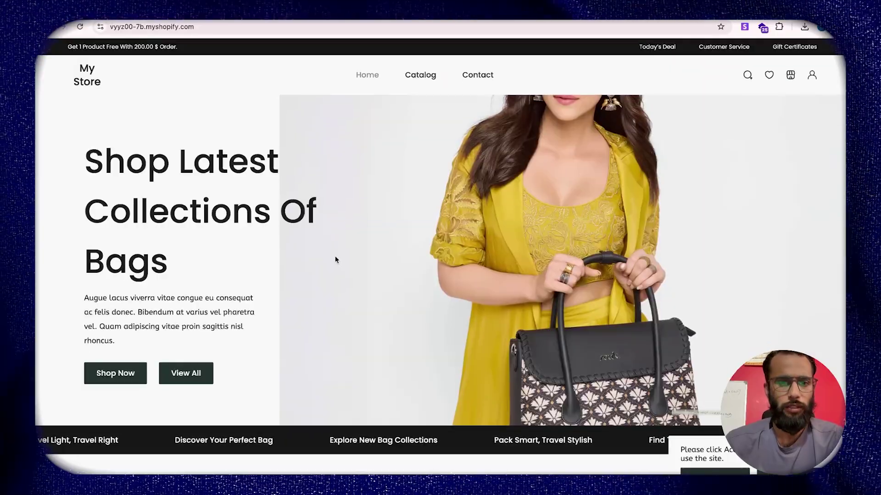
pyautogui.scroll(-10, 335, 260)
pyautogui.scroll(10, 334, 260)
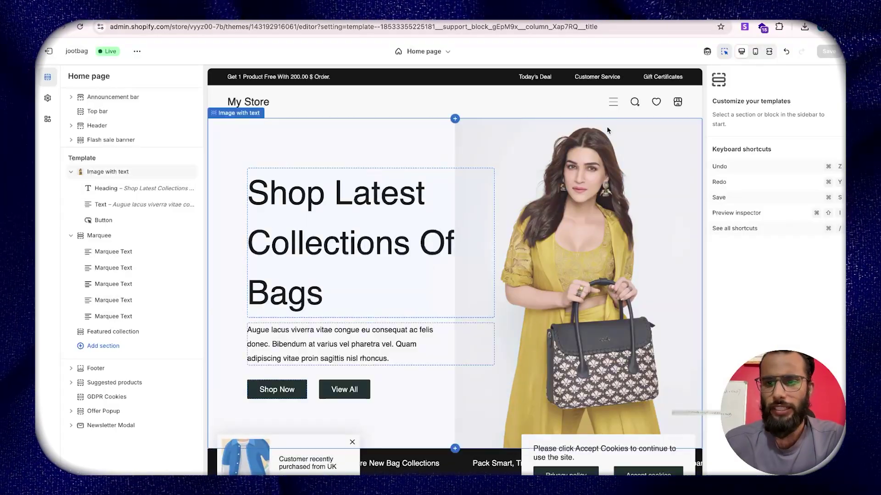
# Set the image height of the Shop Latest Collections Of Bags section to Adapt to image.
pyautogui.click(788, 188)
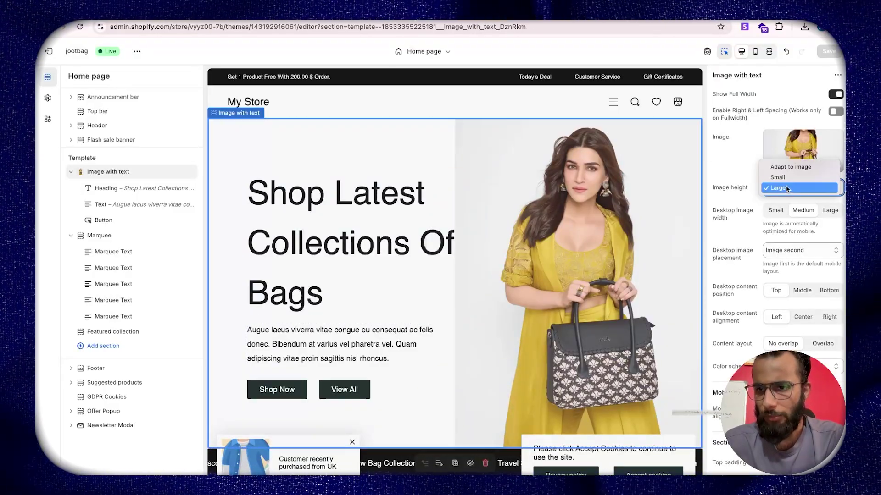
pyautogui.click(787, 188)
pyautogui.click(778, 184)
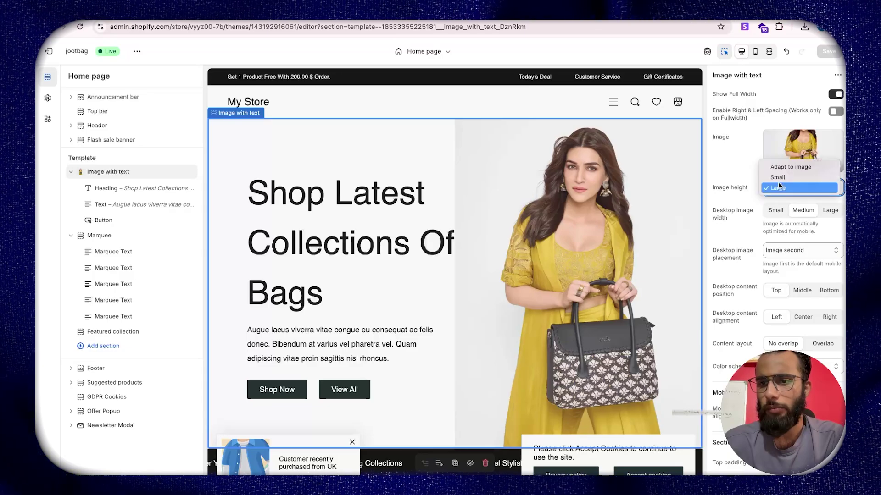
pyautogui.click(795, 166)
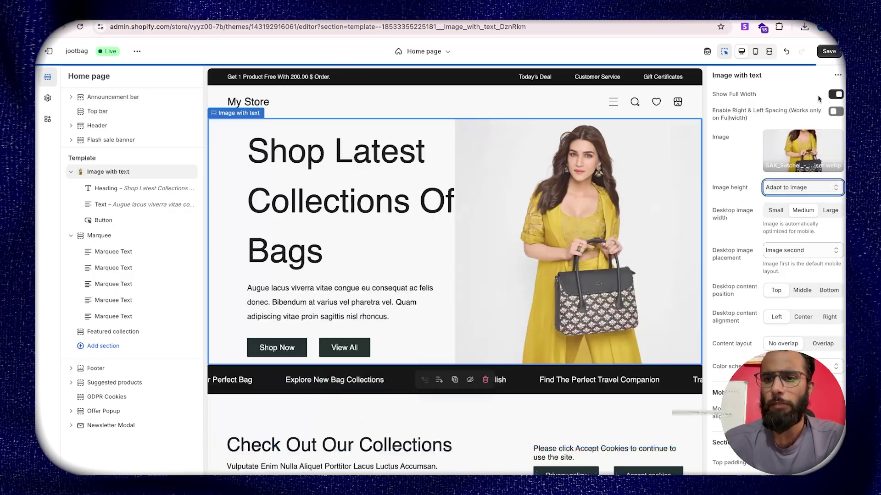
# Save the image height change and check the hero picture on the live storefront.
pyautogui.click(829, 52)
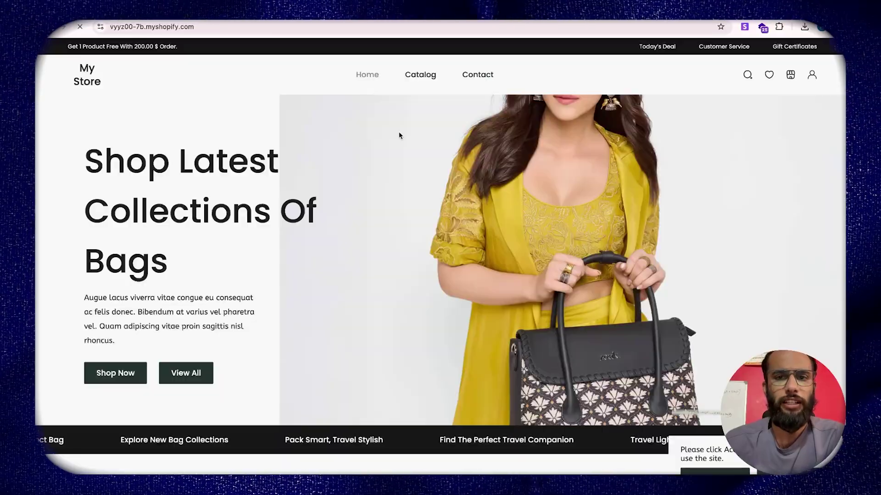
pyautogui.scroll(-8, 434, 364)
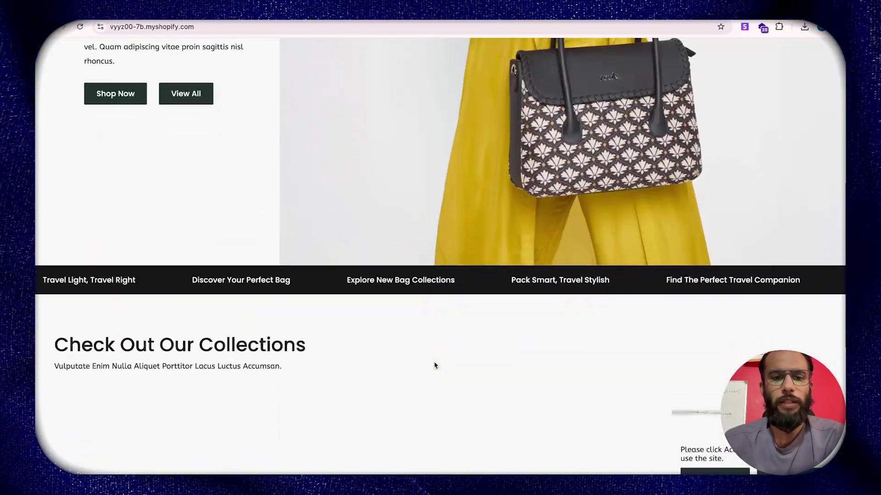
pyautogui.scroll(8, 434, 364)
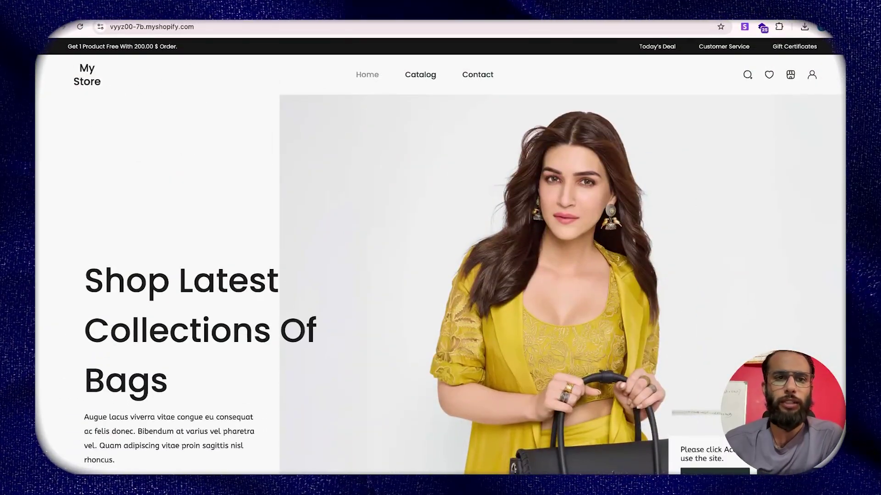
# Compare the home page in the theme editor with the live storefront down to the footer.
pyautogui.click(321, 11)
pyautogui.scroll(-11, 482, 234)
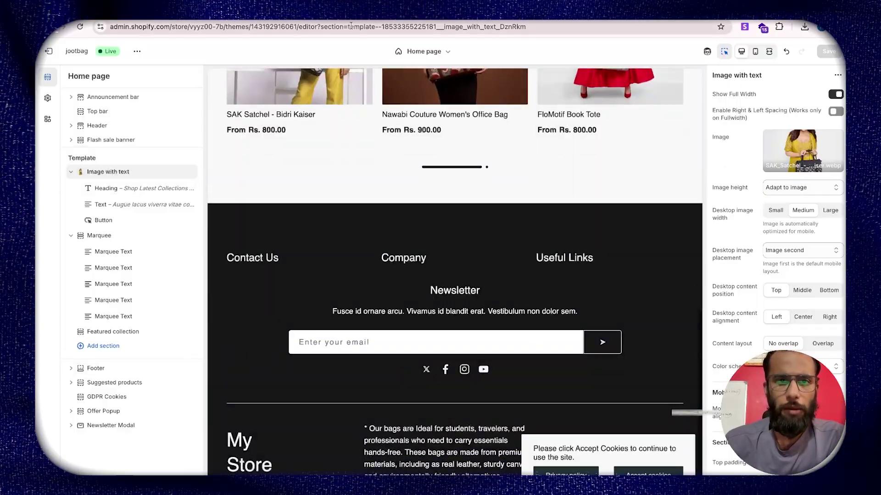
pyautogui.click(356, 11)
pyautogui.scroll(-10, 408, 331)
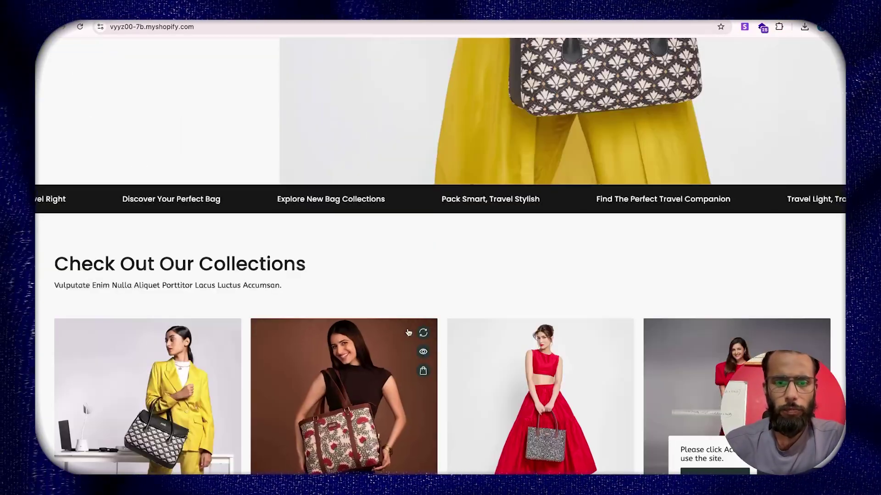
pyautogui.scroll(-4, 408, 332)
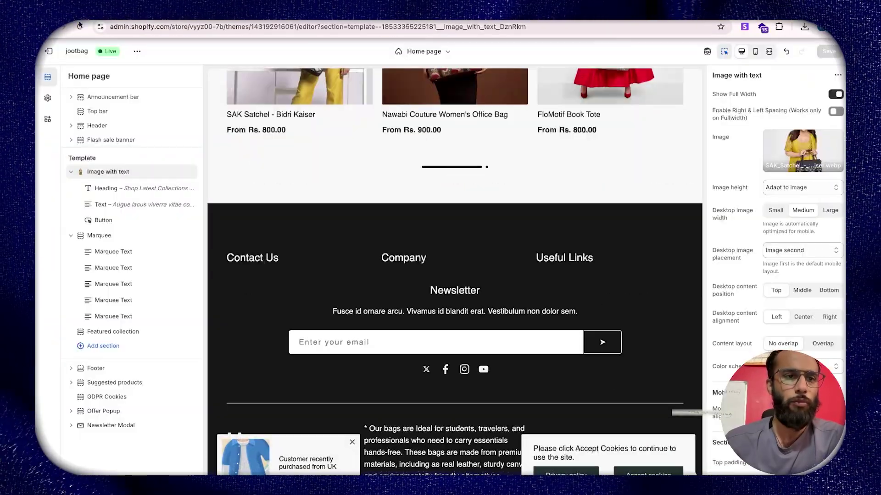
# Leave the theme editor and start a new navigation menu named New Menu in the store's content menus.
pyautogui.click(49, 48)
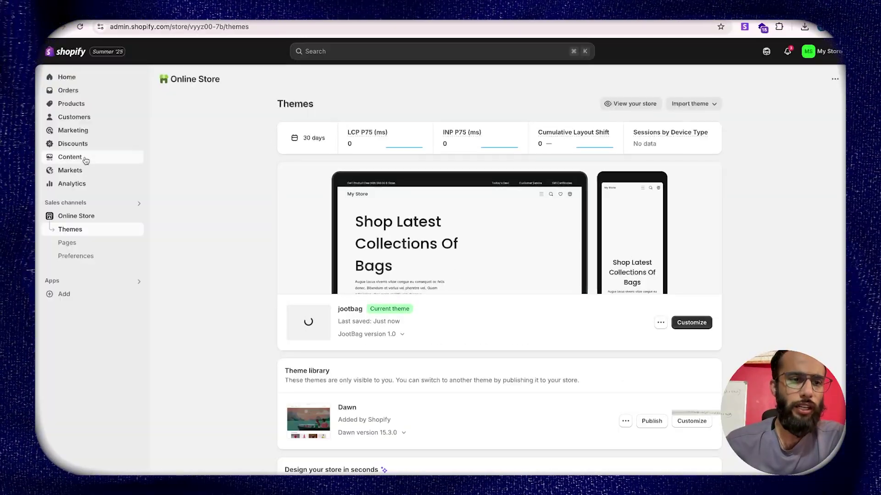
pyautogui.click(86, 161)
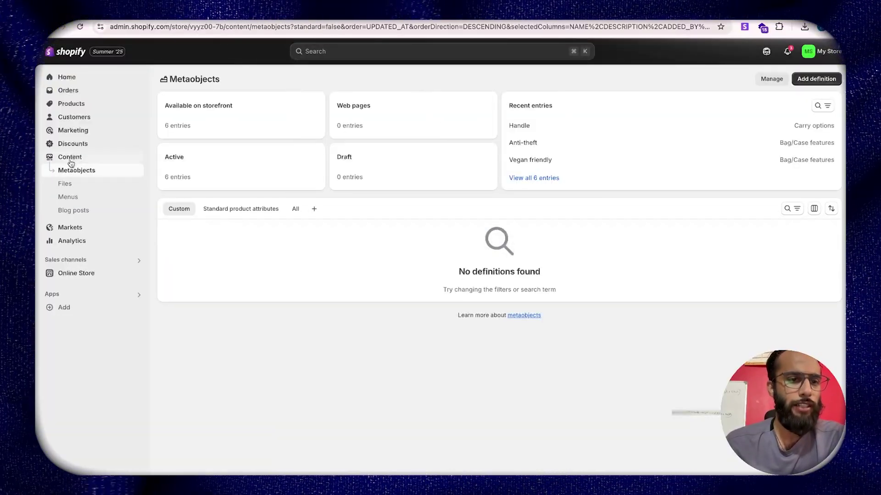
pyautogui.click(69, 197)
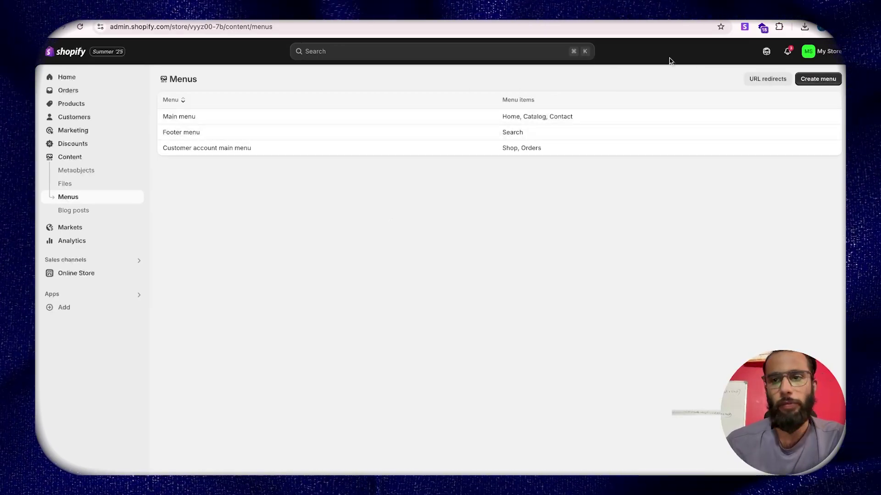
pyautogui.click(828, 80)
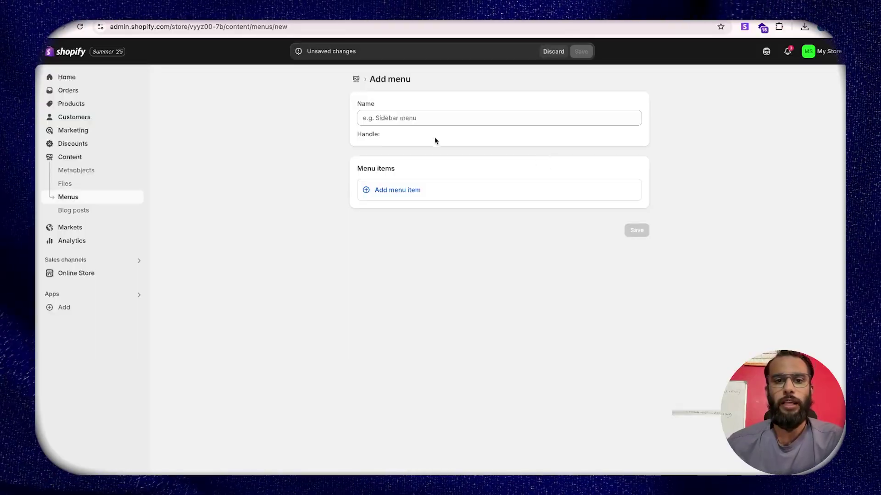
pyautogui.click(417, 119)
pyautogui.write('Menu')
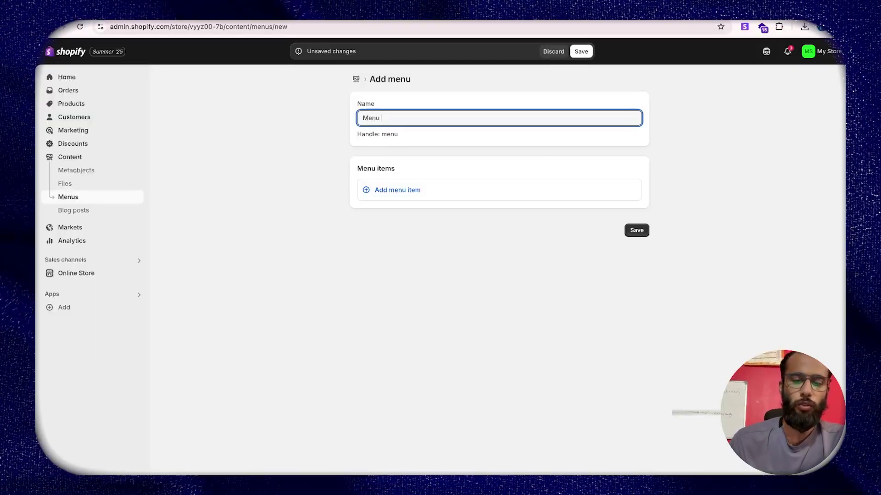
# Add a menu item labelled Under 999 that links to the Under 999 collection.
pyautogui.click(415, 191)
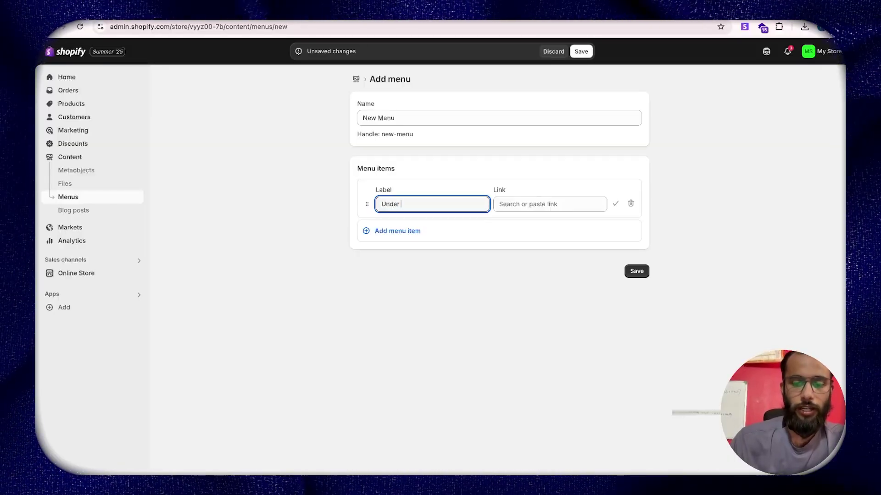
pyautogui.click(502, 208)
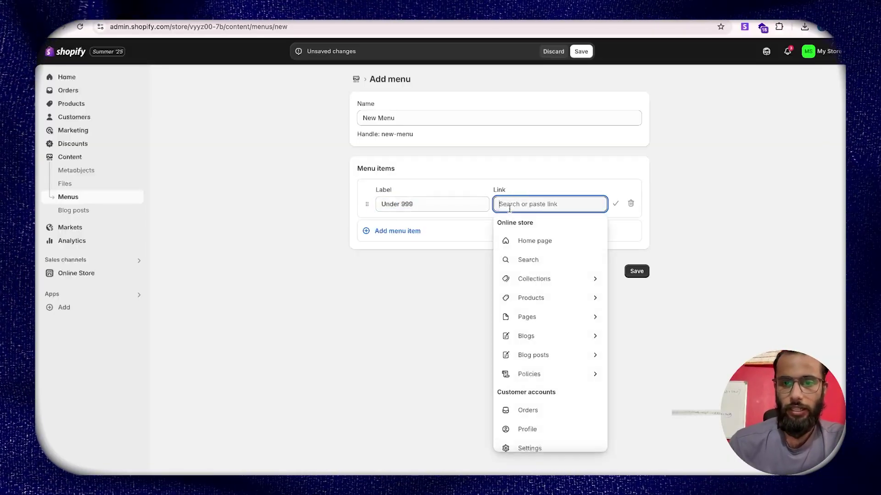
pyautogui.click(522, 278)
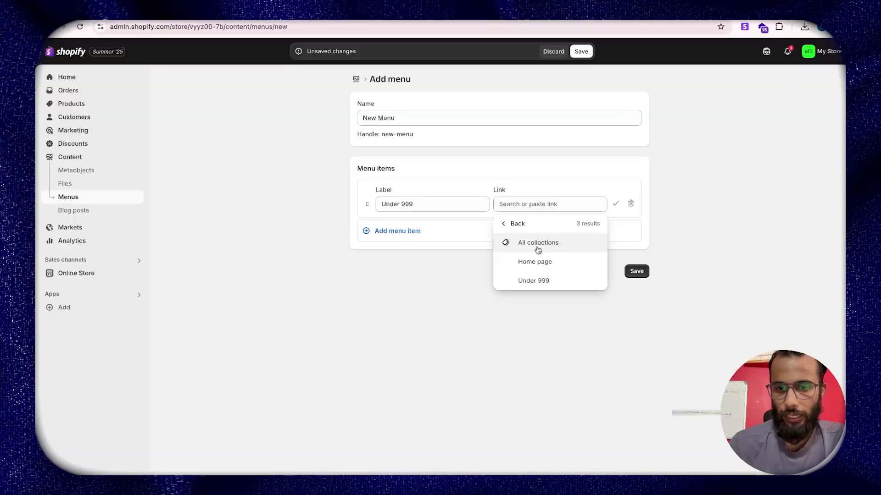
pyautogui.click(538, 279)
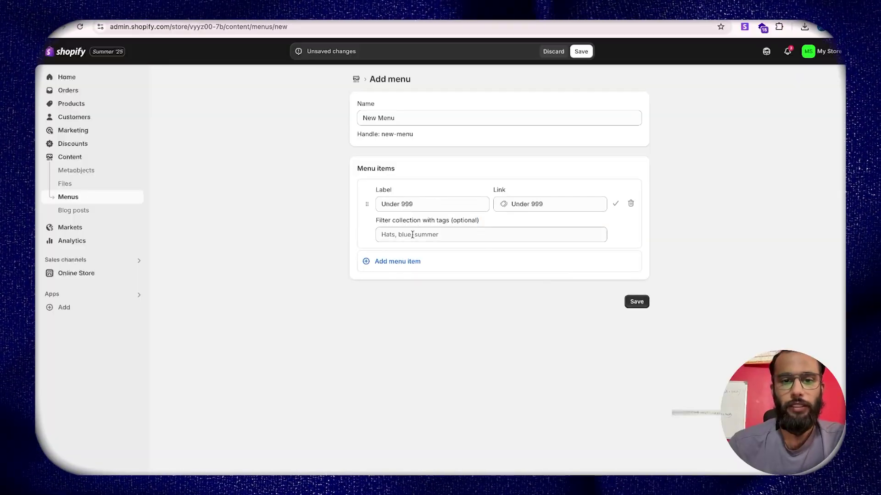
# Add a Home item linked to the home page and a Contact item linked to the Contact page.
pyautogui.click(411, 269)
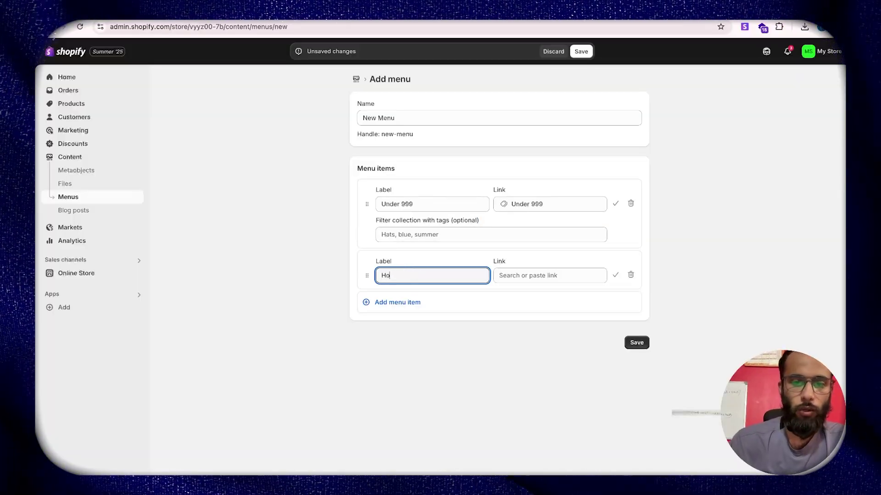
pyautogui.click(524, 277)
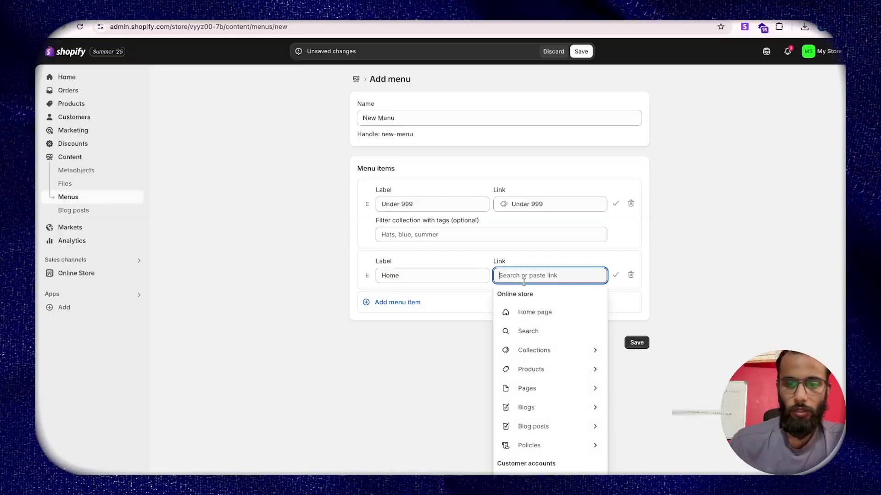
pyautogui.click(515, 316)
pyautogui.click(406, 304)
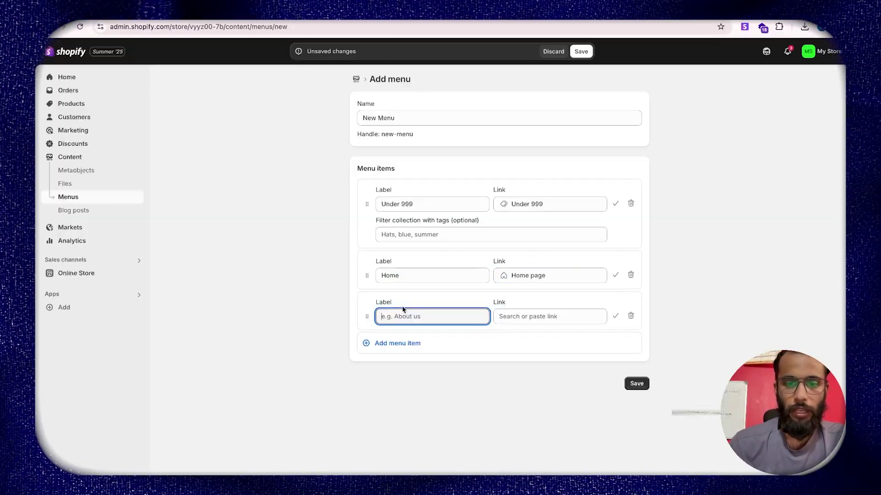
pyautogui.click(513, 317)
pyautogui.click(544, 175)
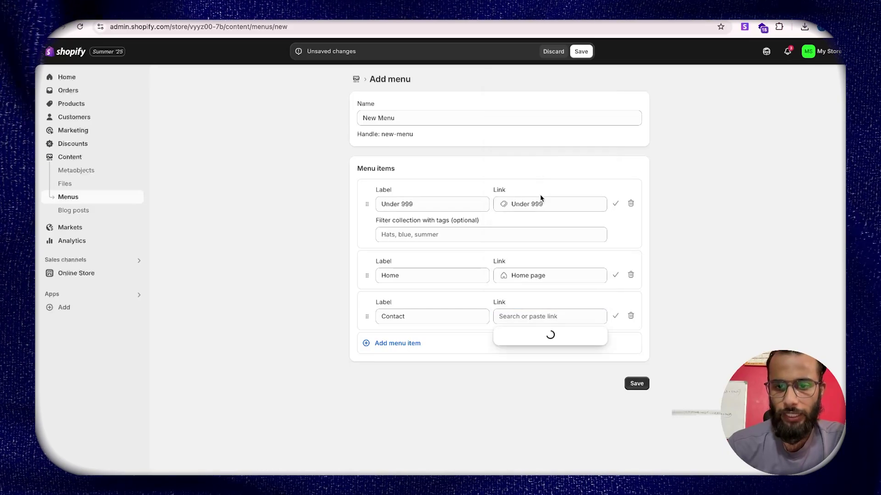
pyautogui.click(531, 357)
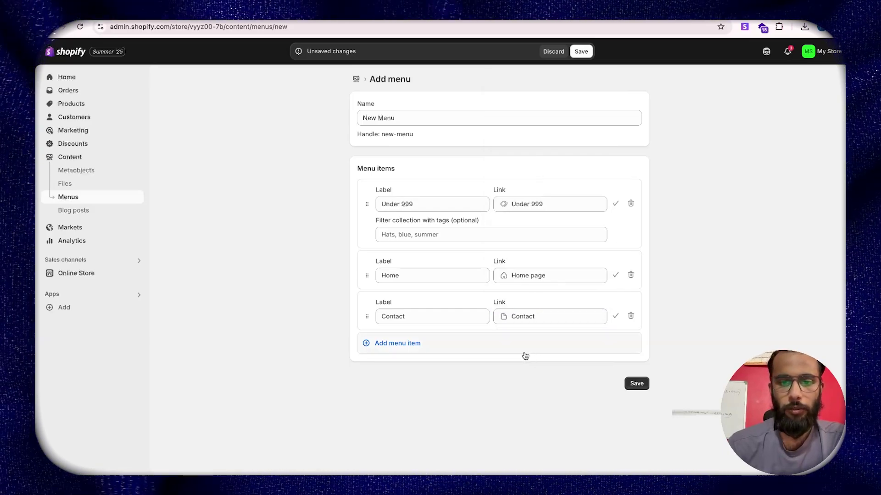
# Add a menu item labelled collection that links to All collections.
pyautogui.click(415, 347)
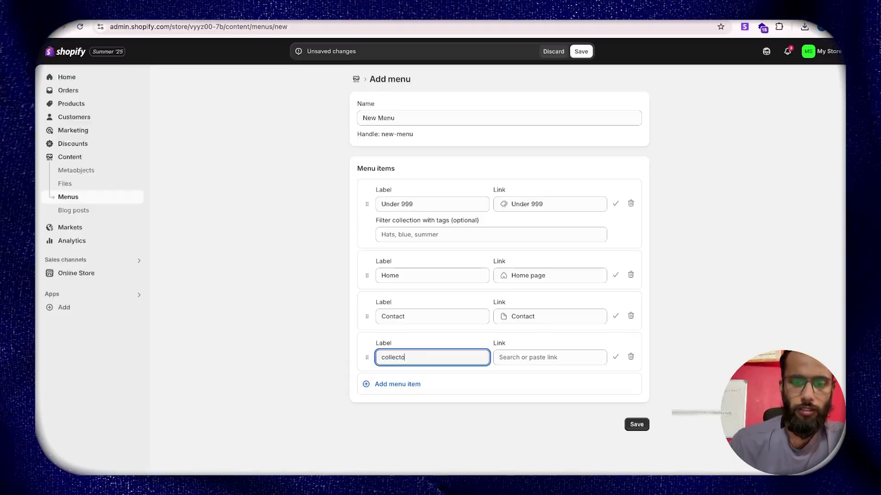
pyautogui.write('collection')
pyautogui.click(511, 363)
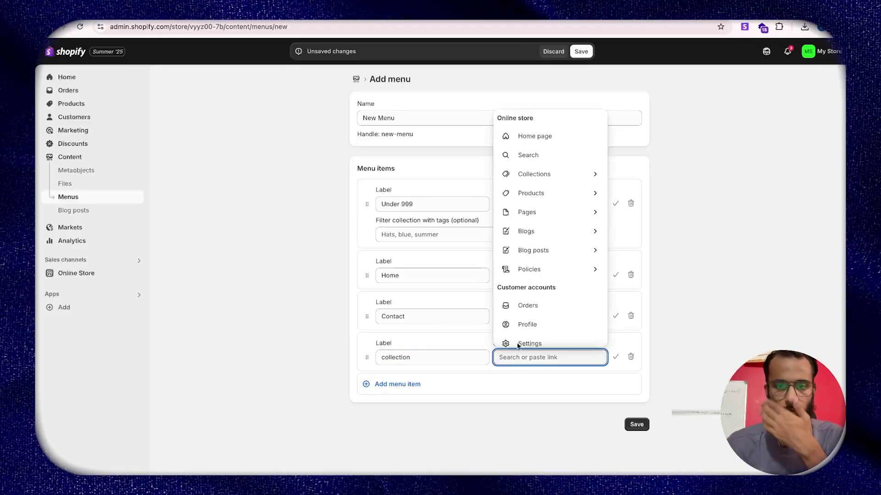
pyautogui.click(559, 175)
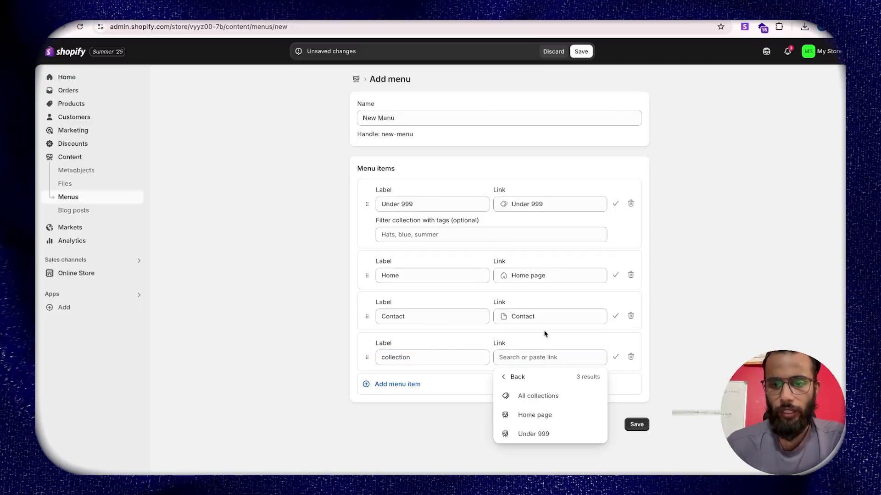
pyautogui.click(525, 395)
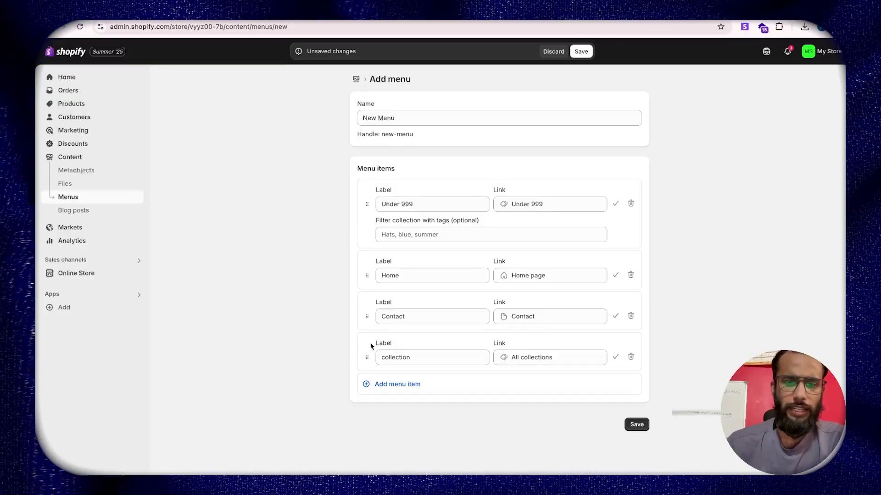
# Reorder the menu items to Home, Under 999, collection, Contact and save the menu.
pyautogui.moveTo(365, 359); pyautogui.dragTo(366, 203)
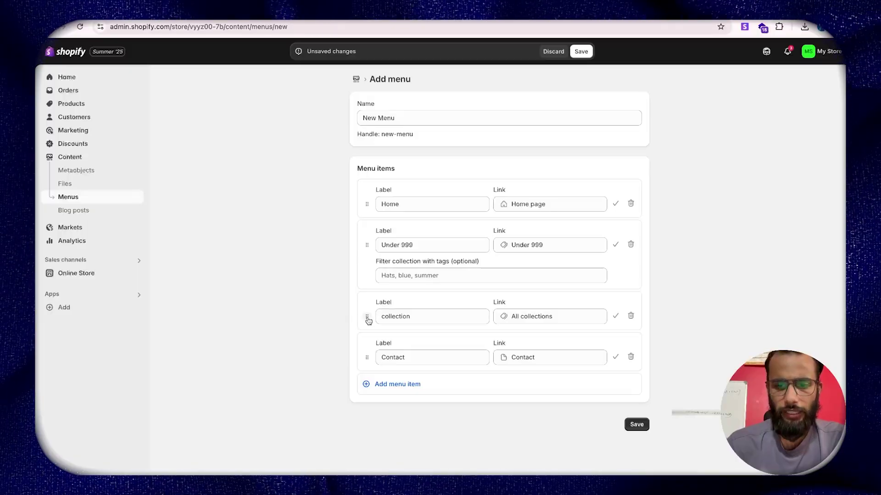
pyautogui.click(630, 426)
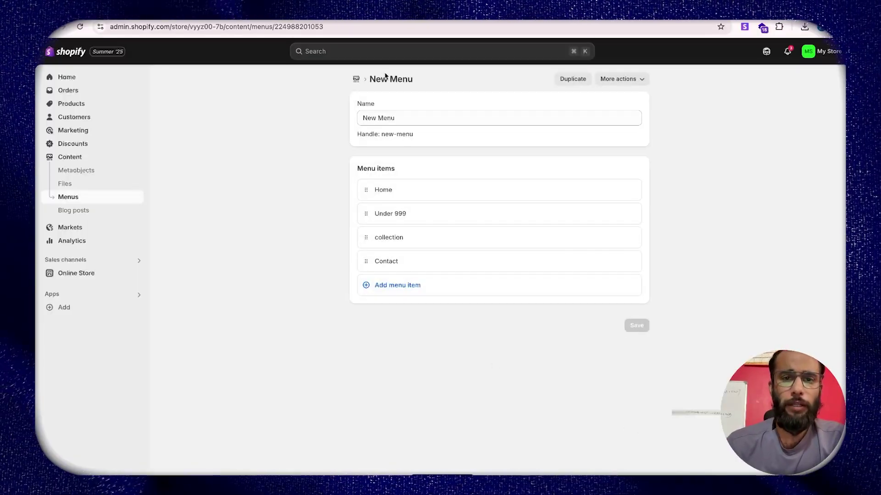
pyautogui.moveTo(376, 76); pyautogui.dragTo(177, 338)
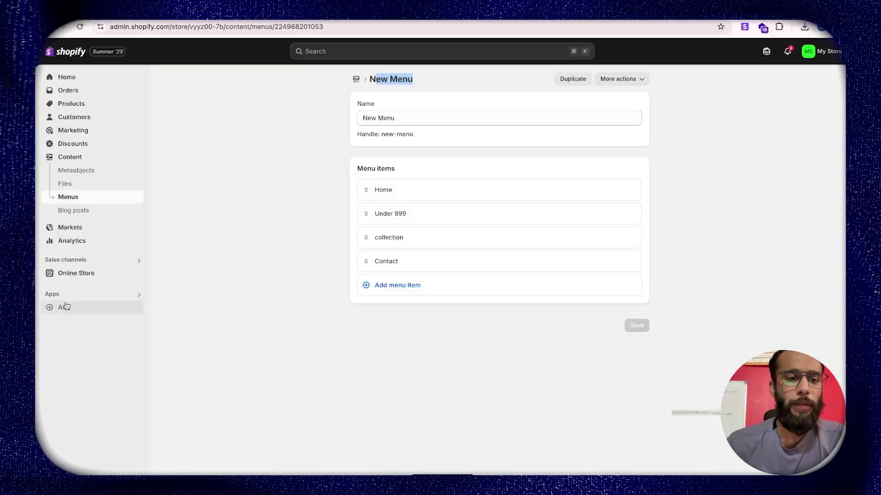
# Open the jootbag theme for customizing and set the Header section's menu to New Menu.
pyautogui.click(67, 274)
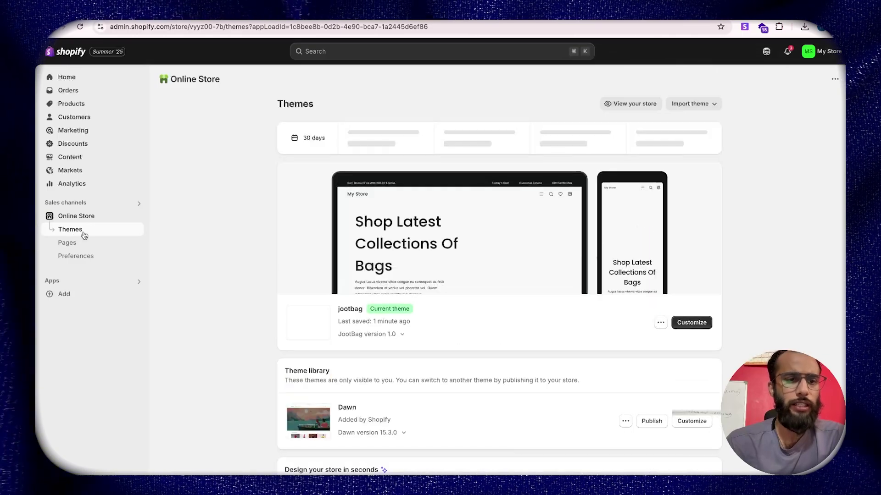
pyautogui.click(699, 322)
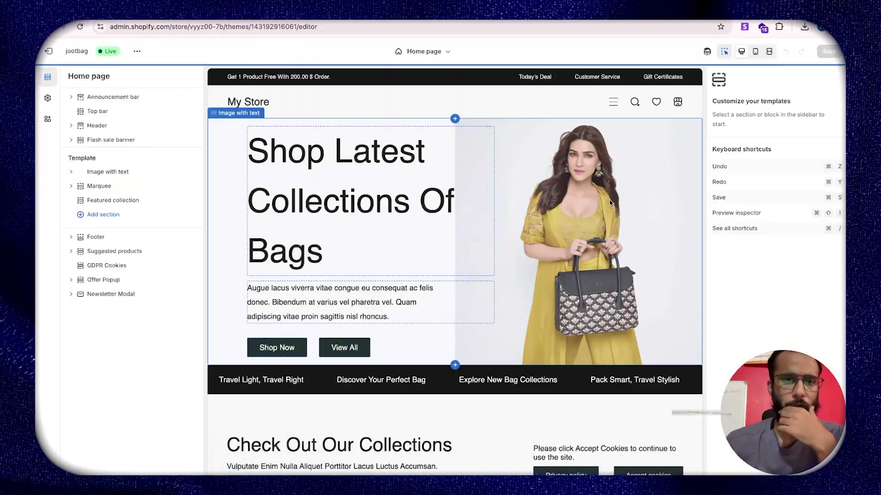
pyautogui.click(591, 97)
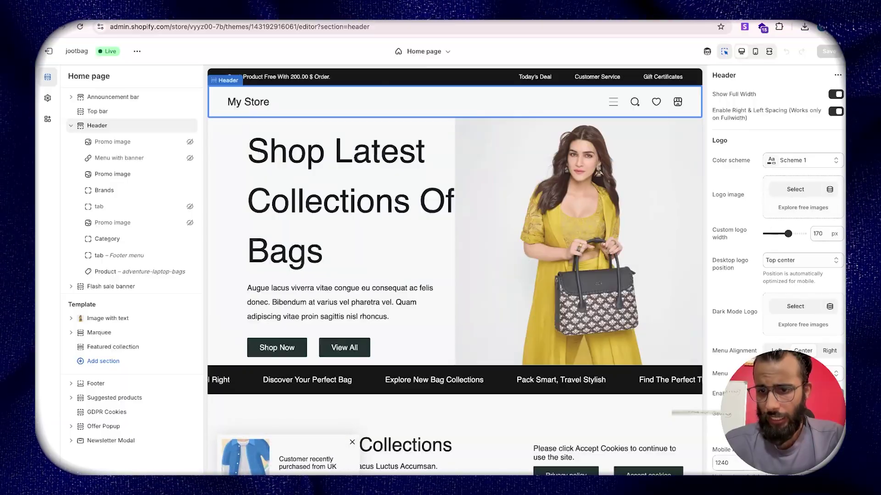
pyautogui.doubleClick(720, 374)
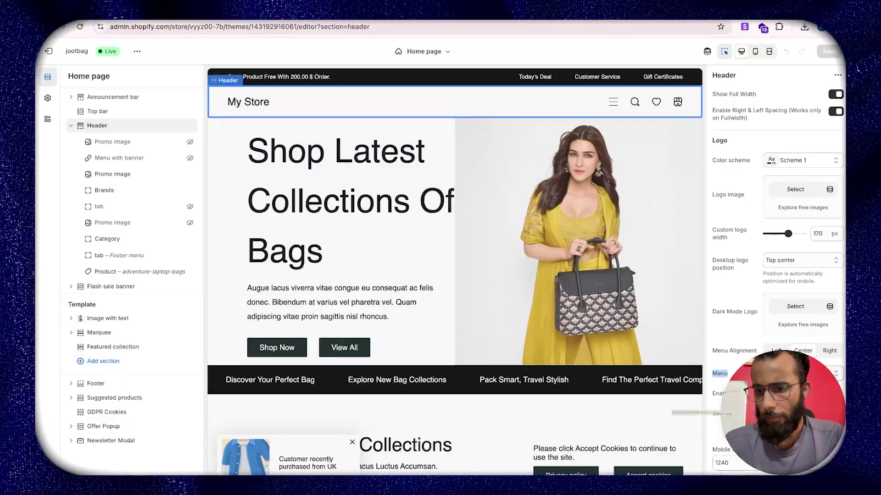
pyautogui.click(798, 373)
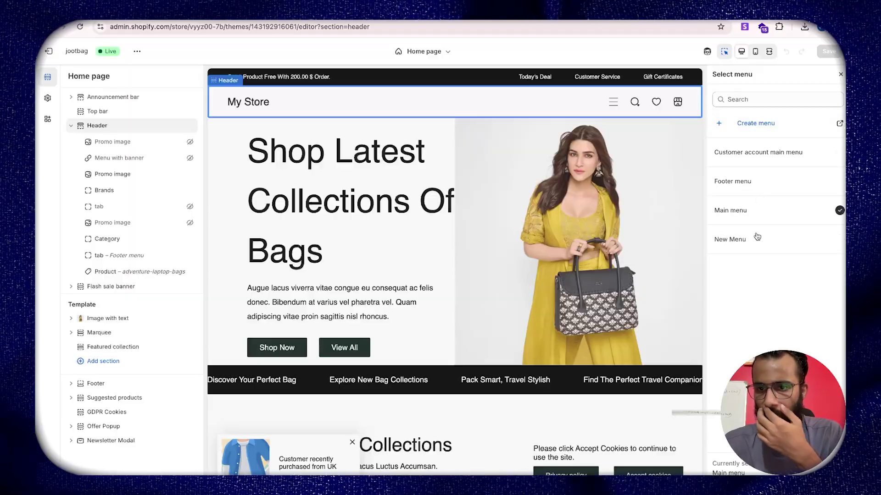
pyautogui.click(734, 239)
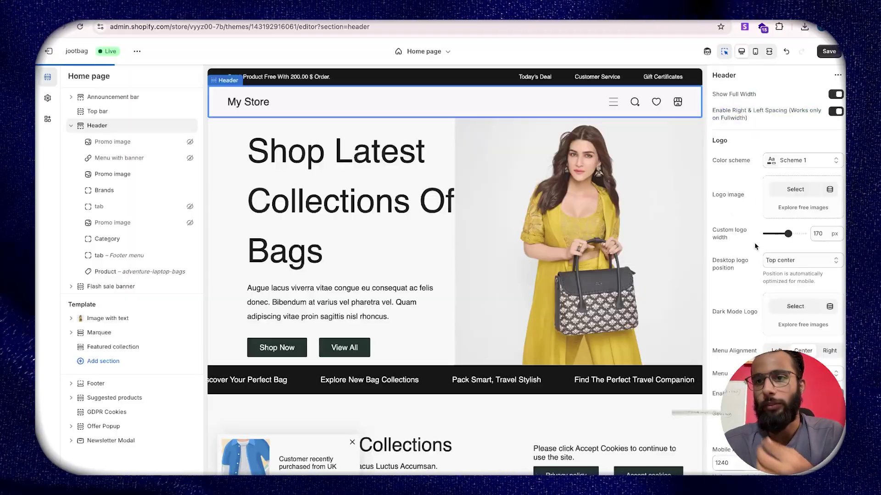
# Save the header menu change and reload the live storefront to check its navigation.
pyautogui.click(829, 51)
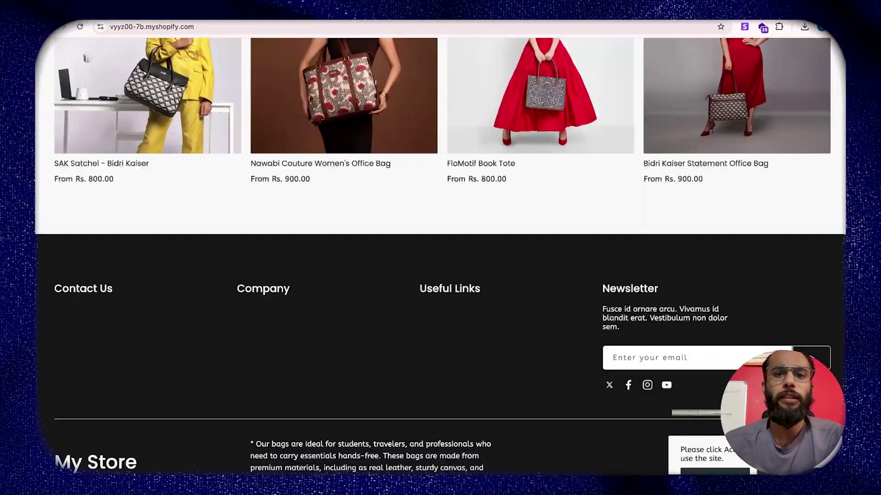
pyautogui.scroll(5, 412, 251)
pyautogui.scroll(10, 412, 251)
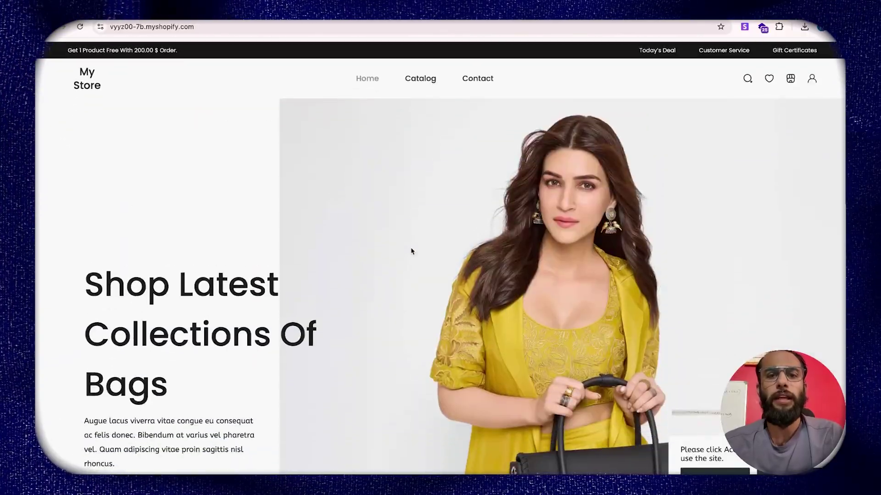
pyautogui.press('super+r')
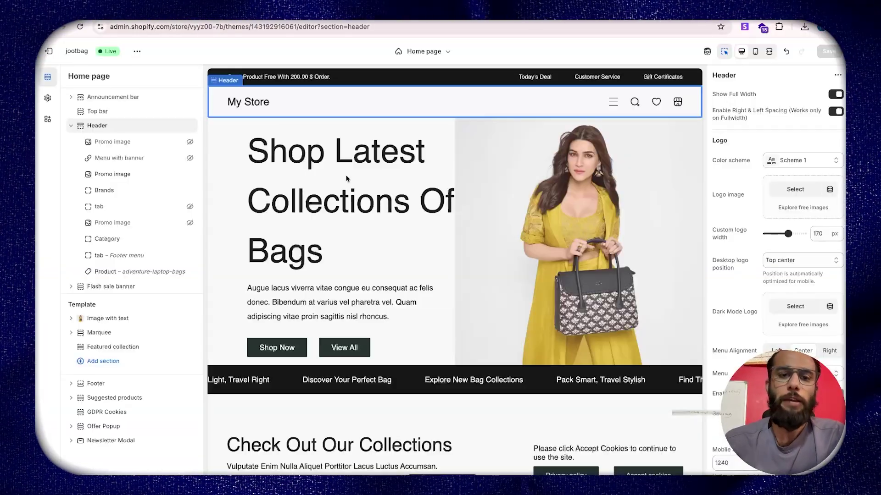
# Examine the home page's Footer section, including its Contact us and Company menu blocks, newsletter area and text.
pyautogui.scroll(-15, 346, 179)
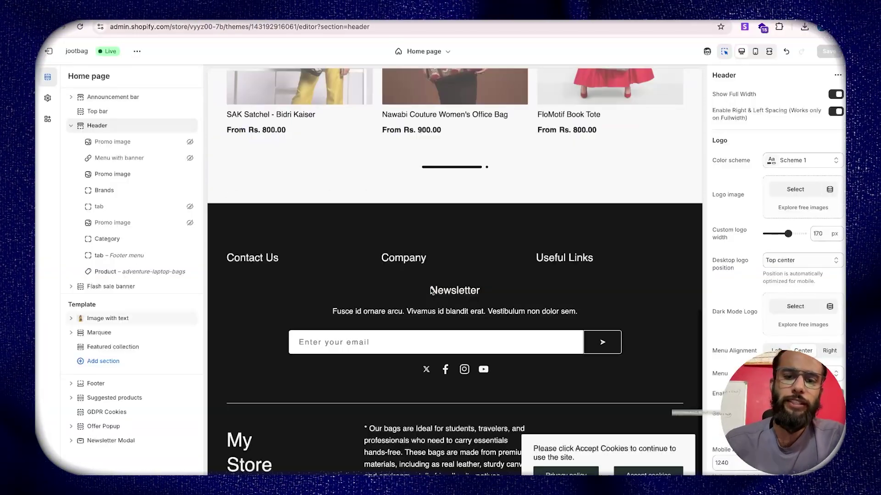
pyautogui.click(468, 218)
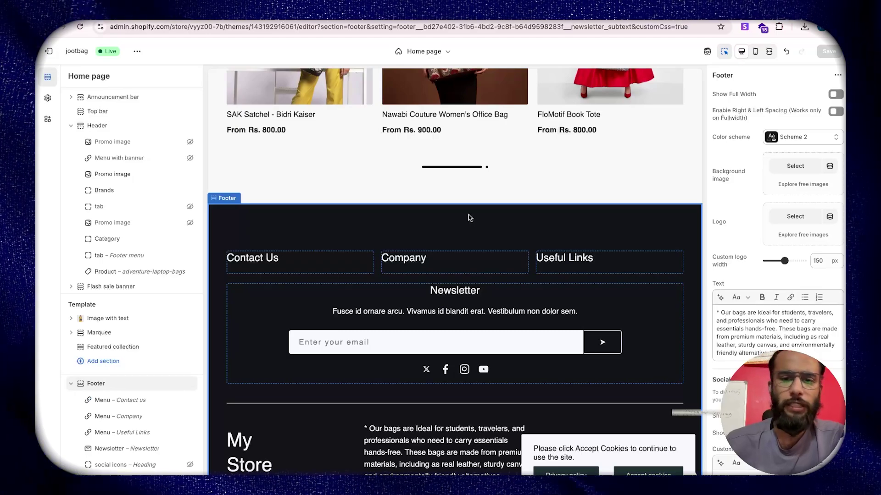
pyautogui.click(296, 267)
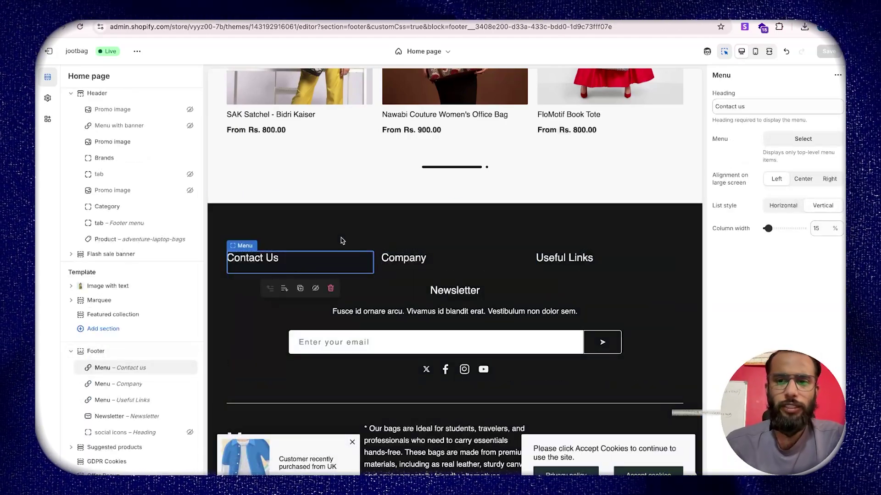
pyautogui.click(406, 260)
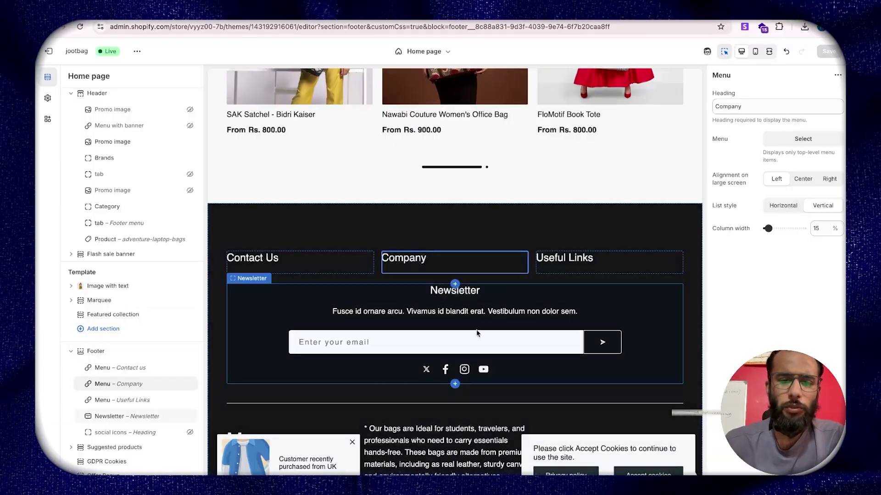
pyautogui.click(481, 233)
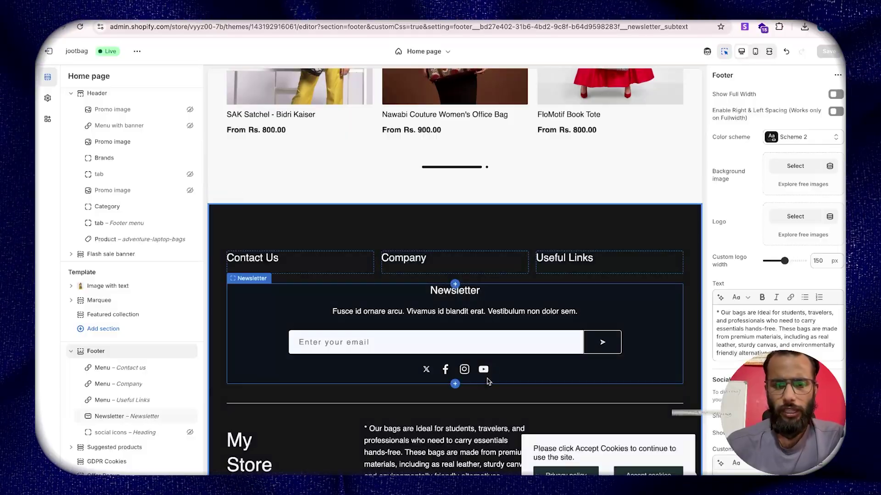
pyautogui.scroll(1, 592, 266)
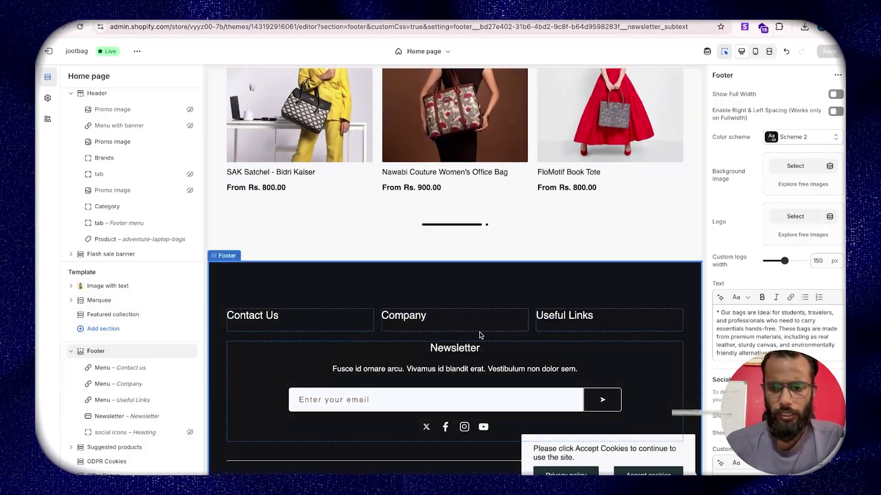
pyautogui.scroll(-1, 480, 335)
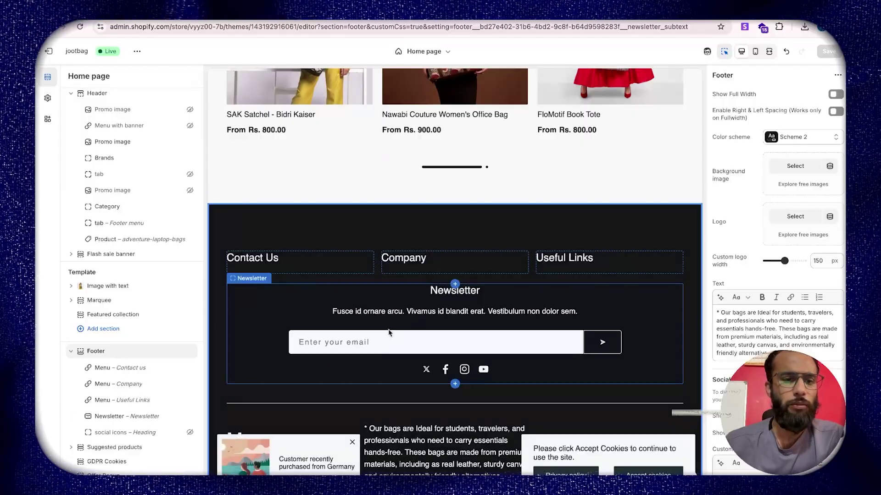
pyautogui.moveTo(171, 363)
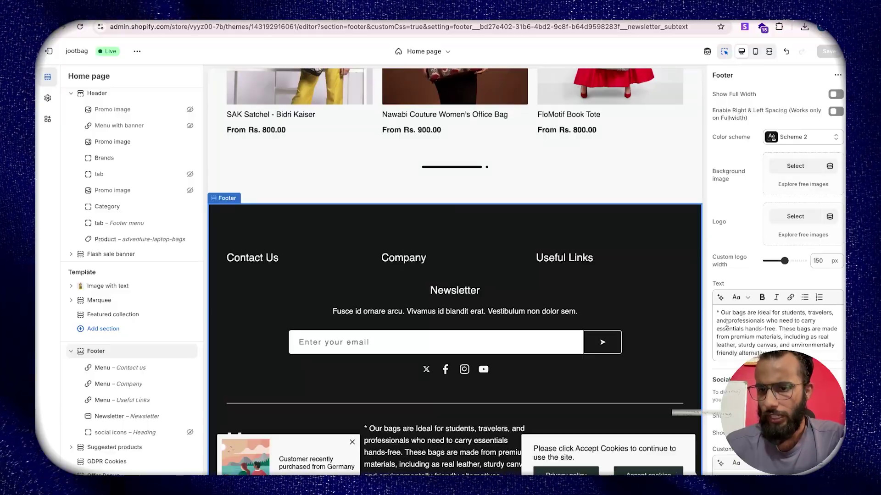
pyautogui.moveTo(719, 313); pyautogui.dragTo(774, 345)
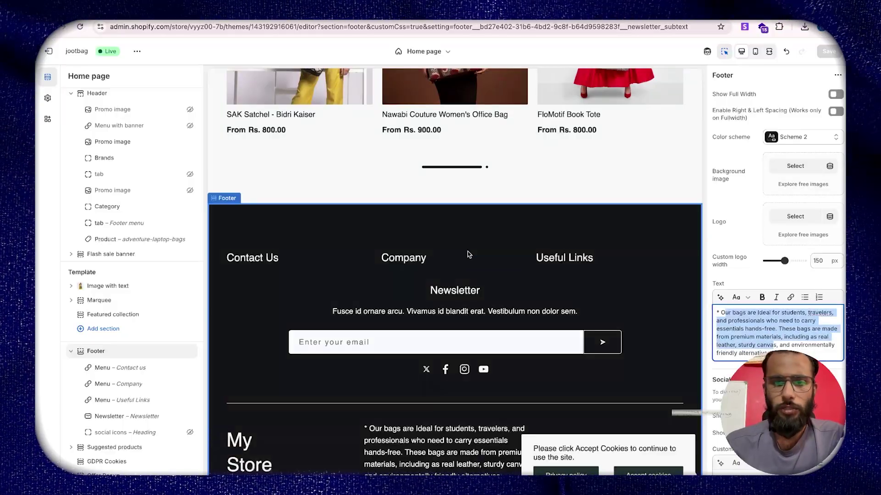
pyautogui.click(417, 261)
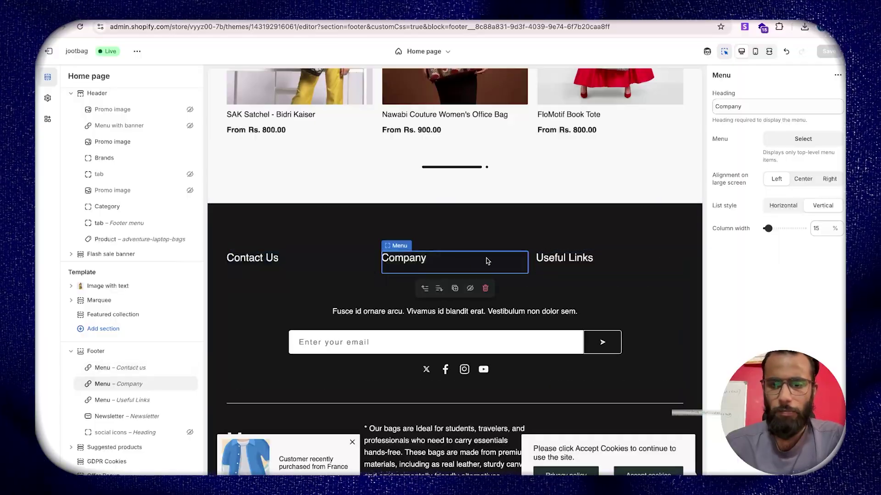
# Assign Footer menu to the footer's Contact us block and New Menu to its Company block.
pyautogui.click(139, 371)
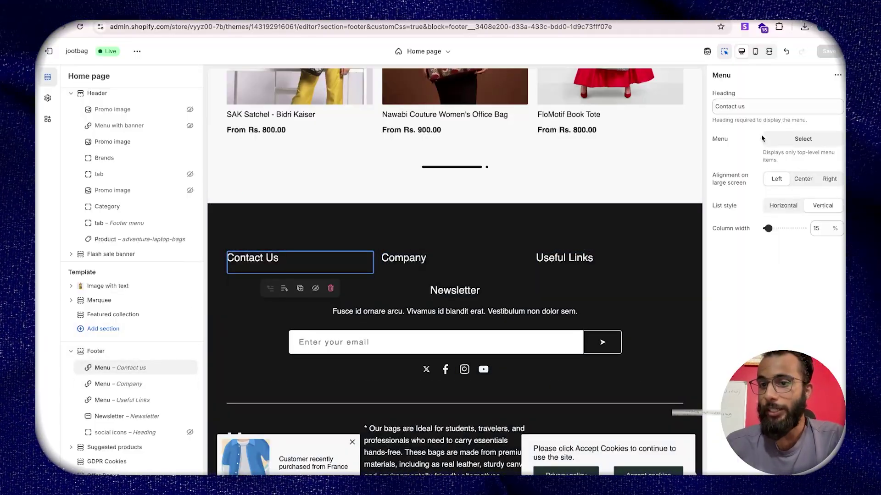
pyautogui.click(819, 138)
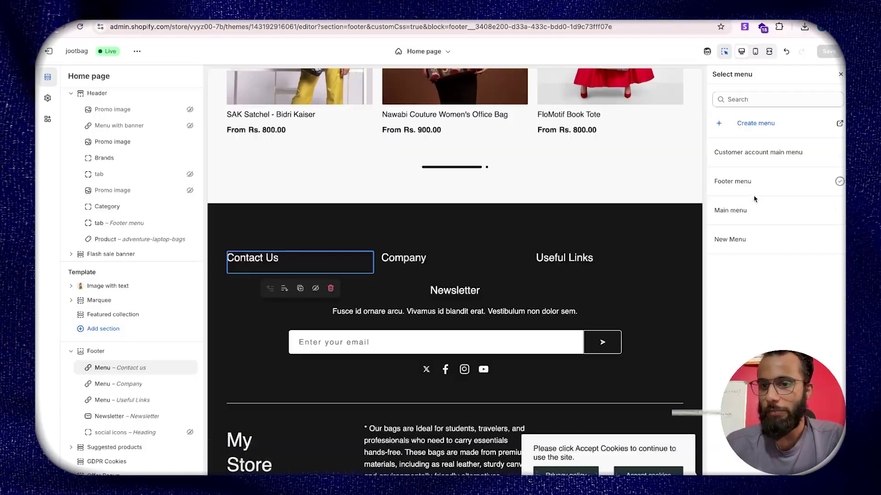
pyautogui.click(763, 186)
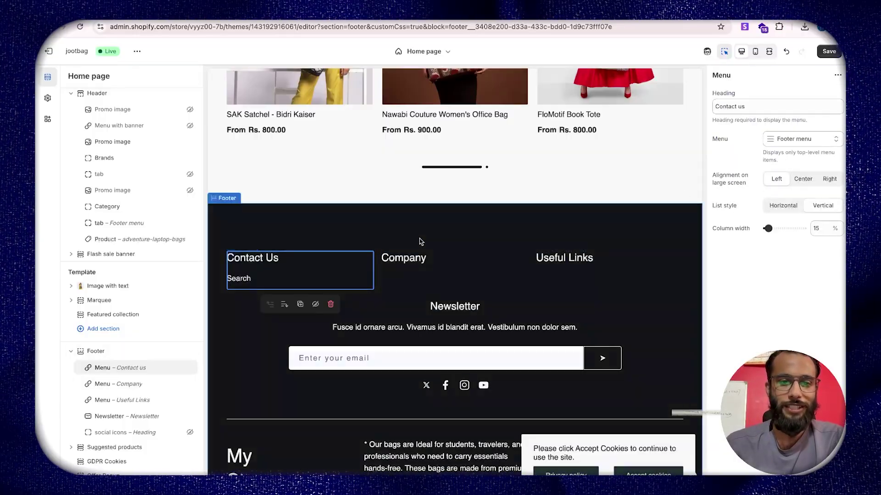
pyautogui.click(429, 259)
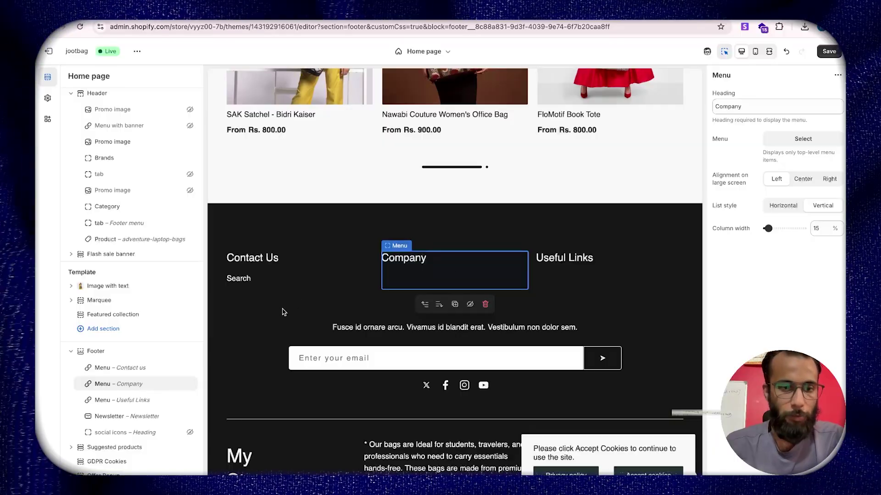
pyautogui.click(799, 134)
pyautogui.click(751, 237)
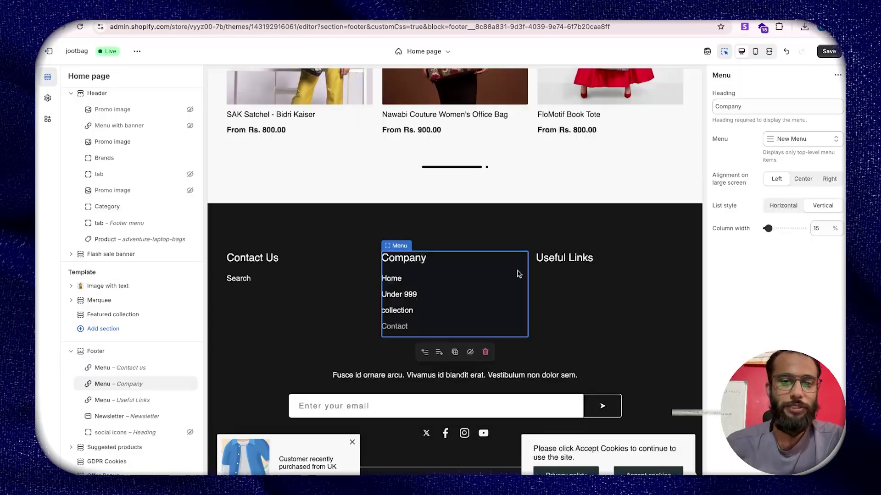
# Assign New Menu to the footer's Useful Links block and save the theme.
pyautogui.click(569, 257)
pyautogui.click(787, 142)
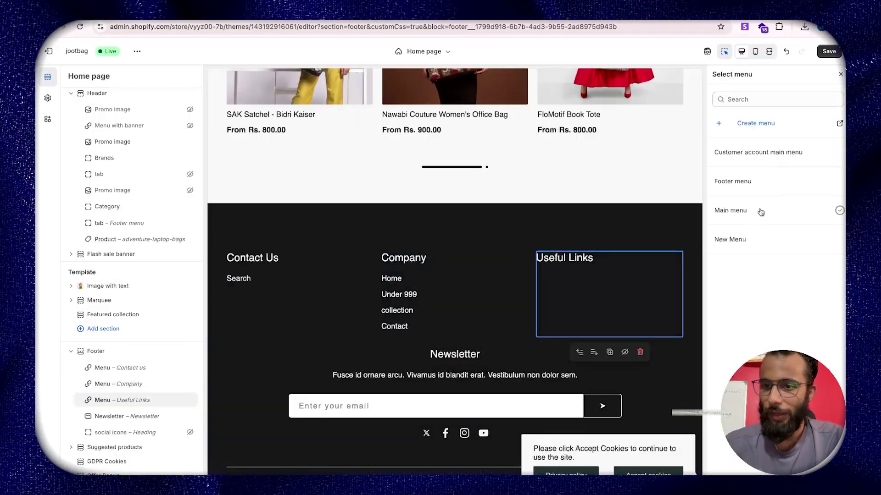
pyautogui.click(756, 243)
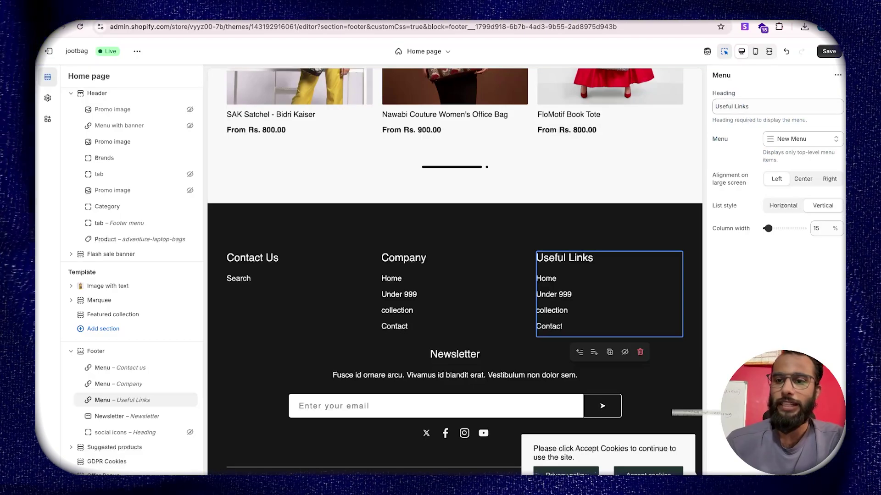
pyautogui.click(834, 52)
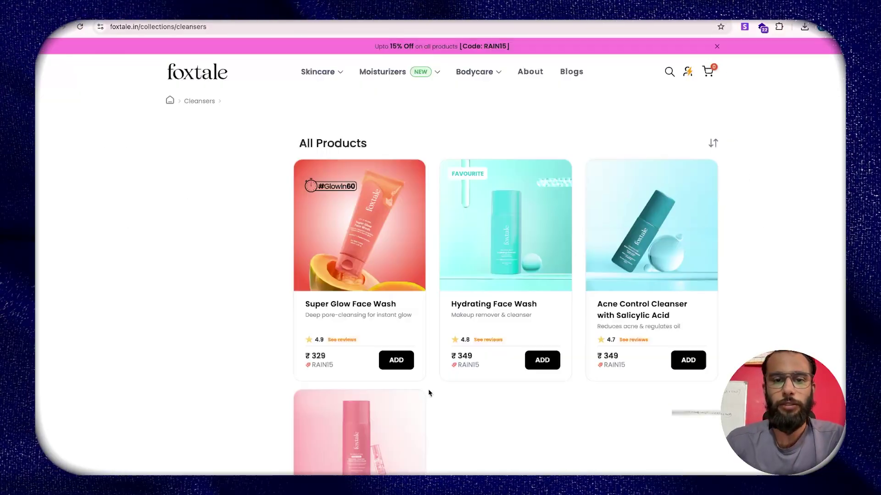
# Switch to the foxtale.in cleansers collection page and examine how its footer link columns are organized.
pyautogui.scroll(-20, 429, 393)
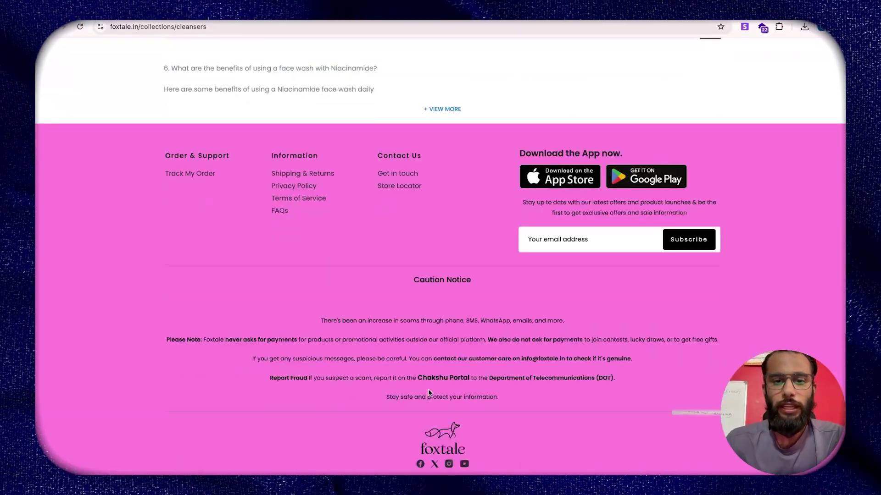
pyautogui.moveTo(163, 159); pyautogui.dragTo(324, 196)
pyautogui.moveTo(363, 156); pyautogui.dragTo(444, 200)
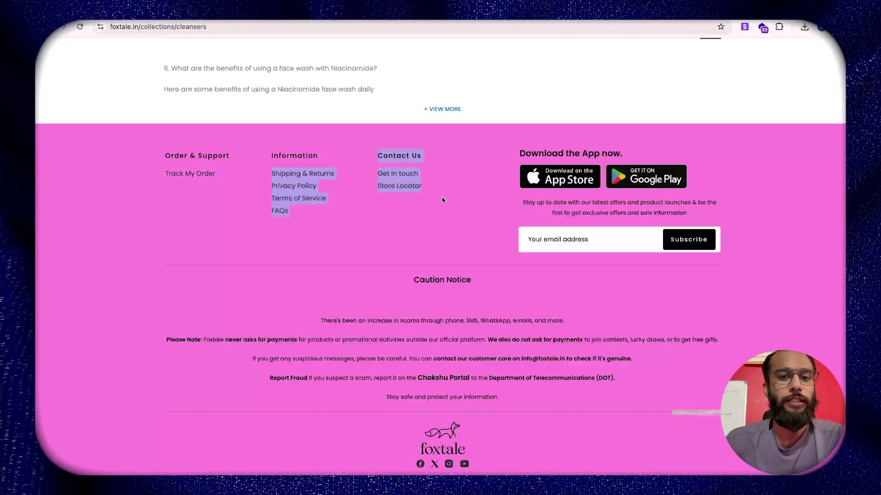
pyautogui.moveTo(148, 155); pyautogui.dragTo(411, 240)
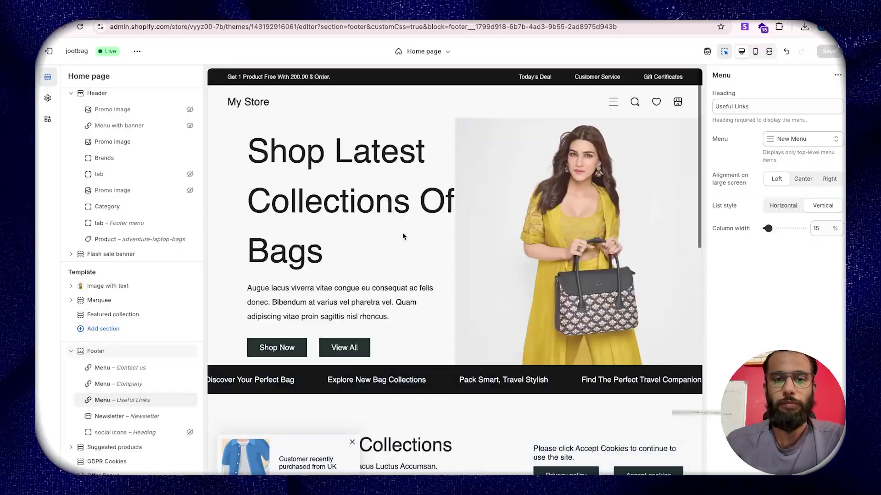
# Open the Default product template, review the product page down to its description and recommended products, and exit the theme editor.
pyautogui.click(423, 51)
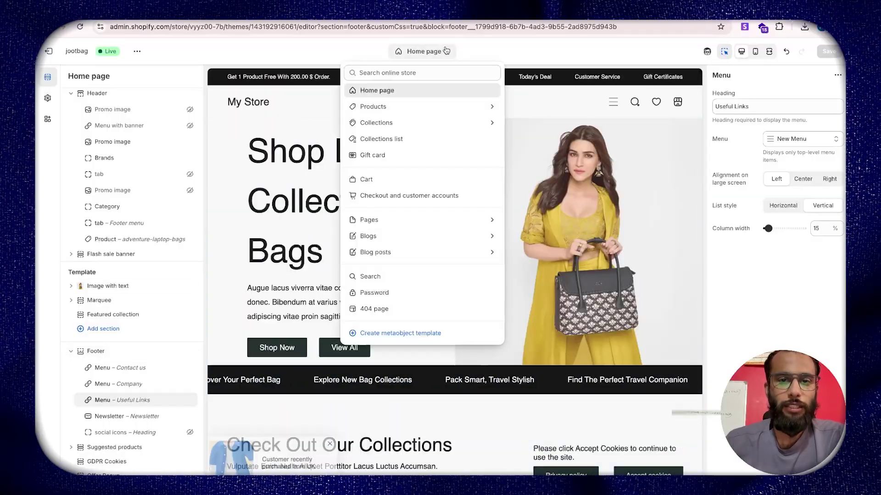
pyautogui.click(426, 106)
pyautogui.click(415, 124)
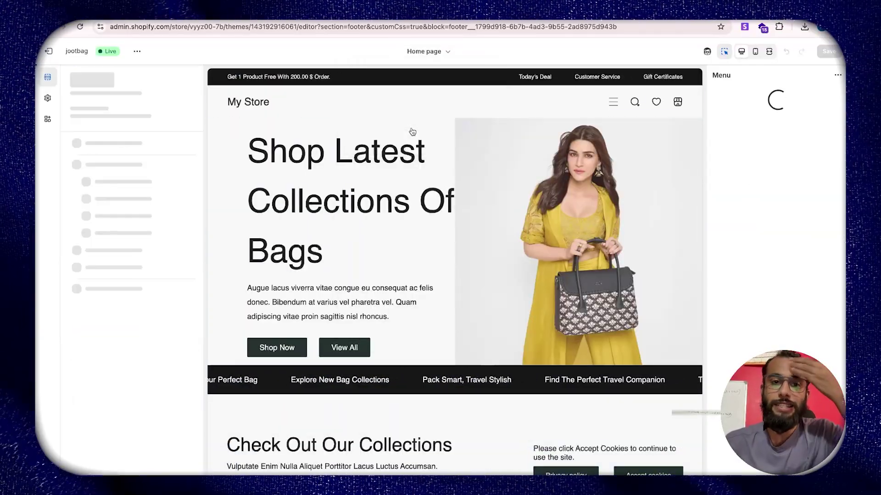
pyautogui.click(444, 52)
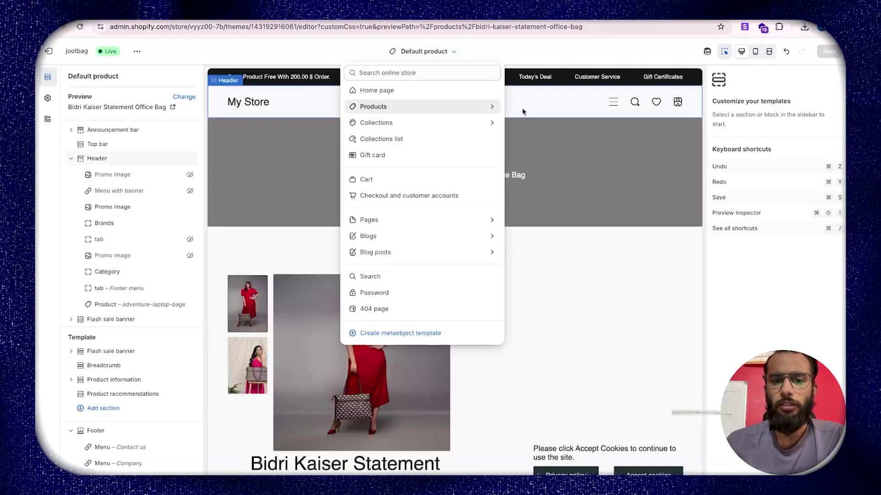
pyautogui.click(523, 112)
pyautogui.scroll(-10, 468, 284)
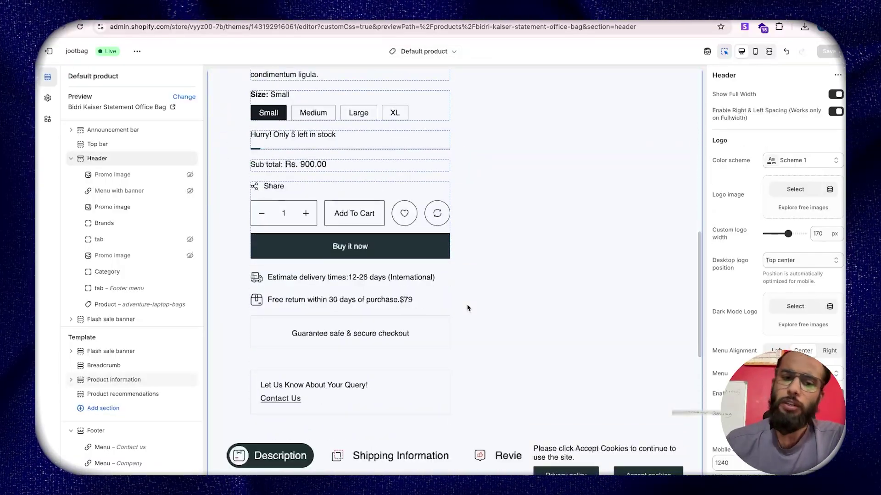
pyautogui.scroll(-4, 468, 307)
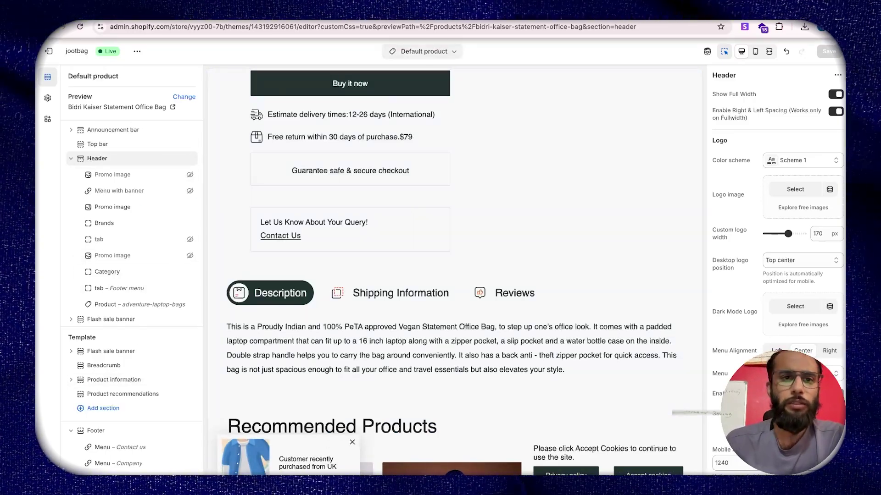
pyautogui.click(50, 54)
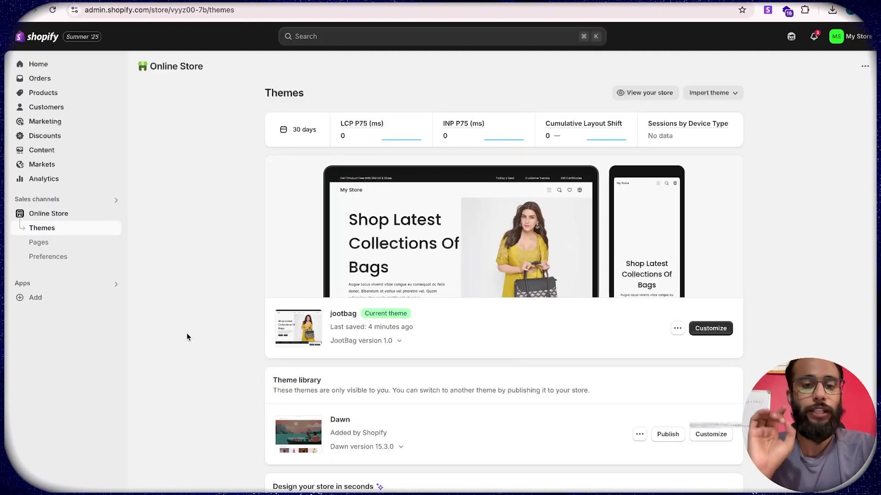
# Search Google for razorpay in a new browser tab and view the official razorpay.com home page.
pyautogui.press('super+t')
pyautogui.write('razorpay')
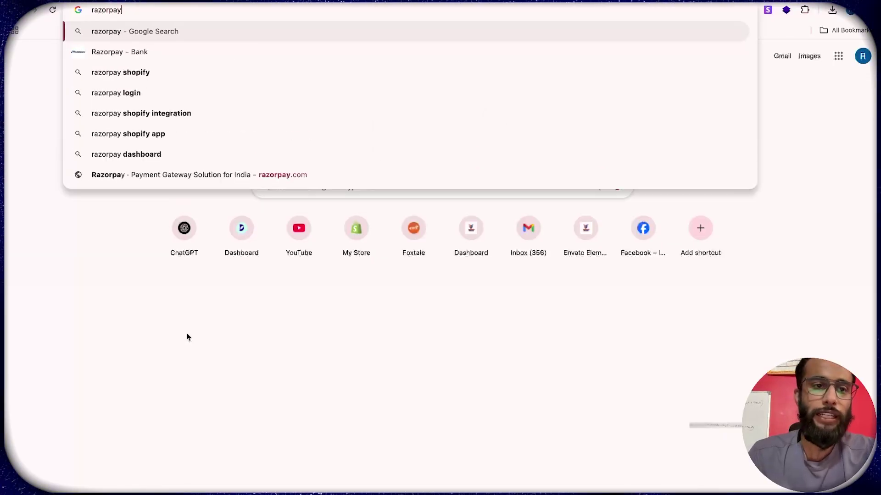
pyautogui.press('Return')
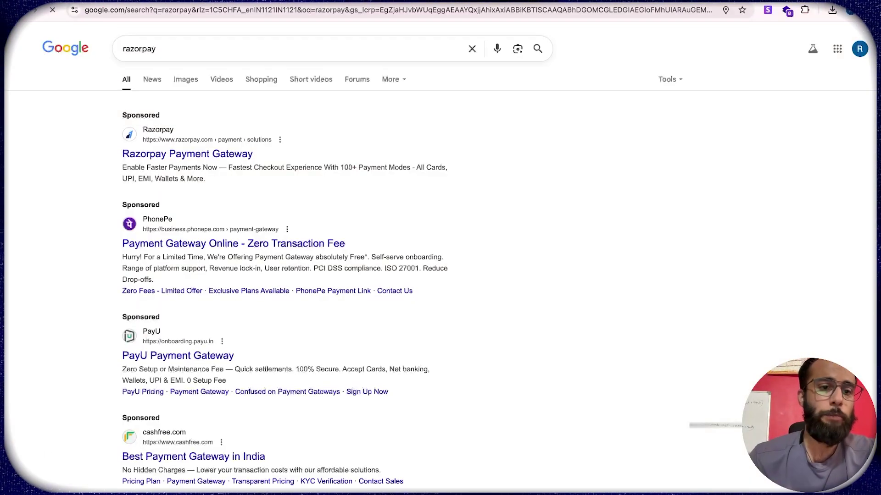
pyautogui.scroll(-5, 199, 476)
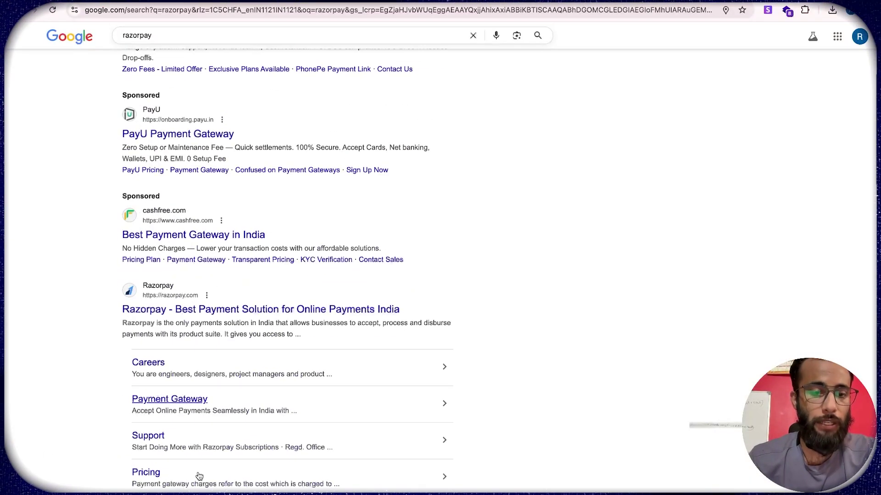
pyautogui.click(210, 309)
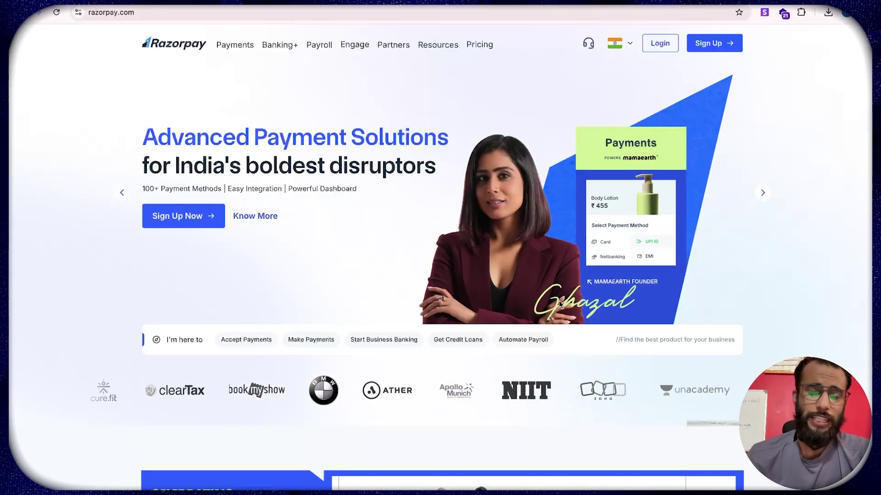
pyautogui.scroll(-1, 559, 304)
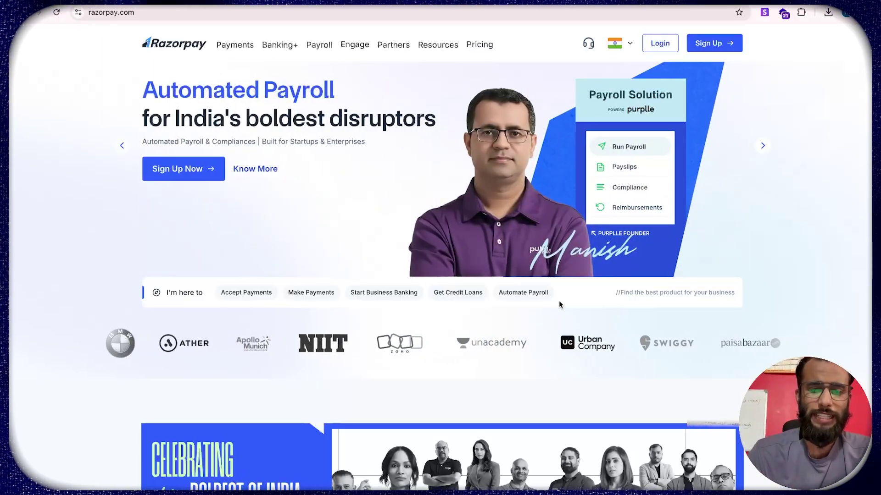
# Search Google for pay u in a new browser tab.
pyautogui.hotkey('ctrl', 't')
pyautogui.write('pay u')
pyautogui.press('Return')
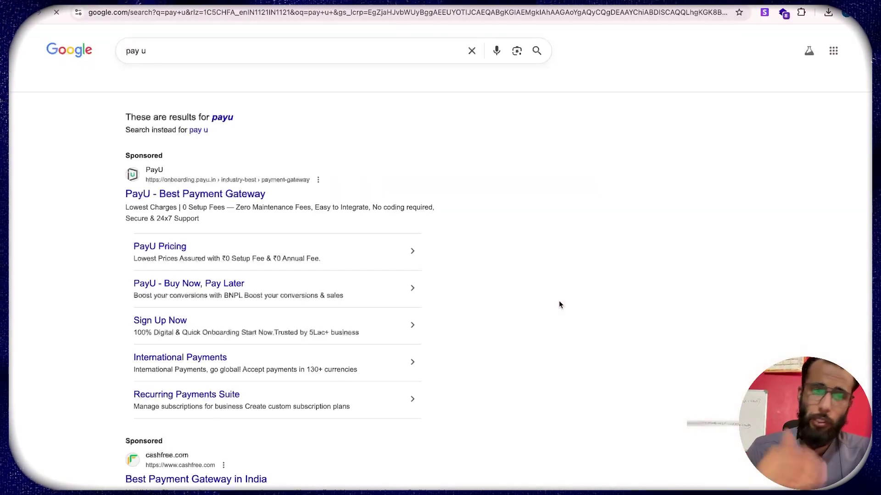
# Search Google for phone pe payment gateway in another new browser tab.
pyautogui.hotkey('ctrl', 't')
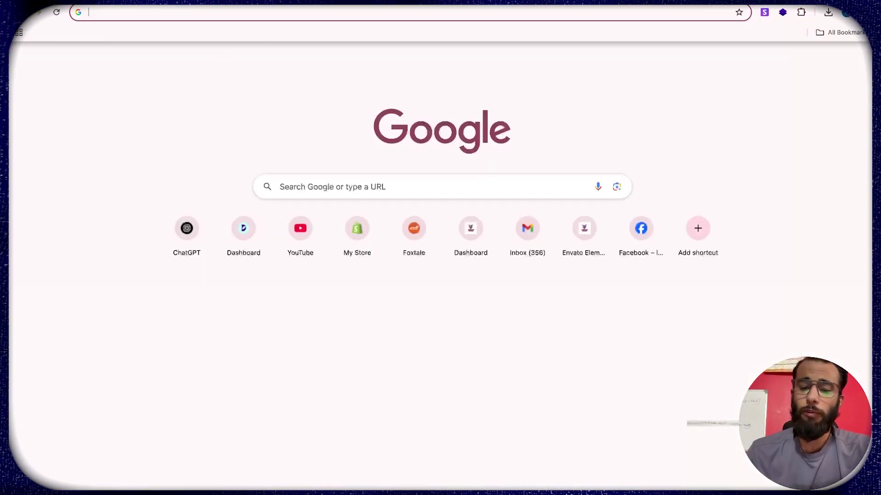
pyautogui.write('phone pe founder')
pyautogui.press('Return')
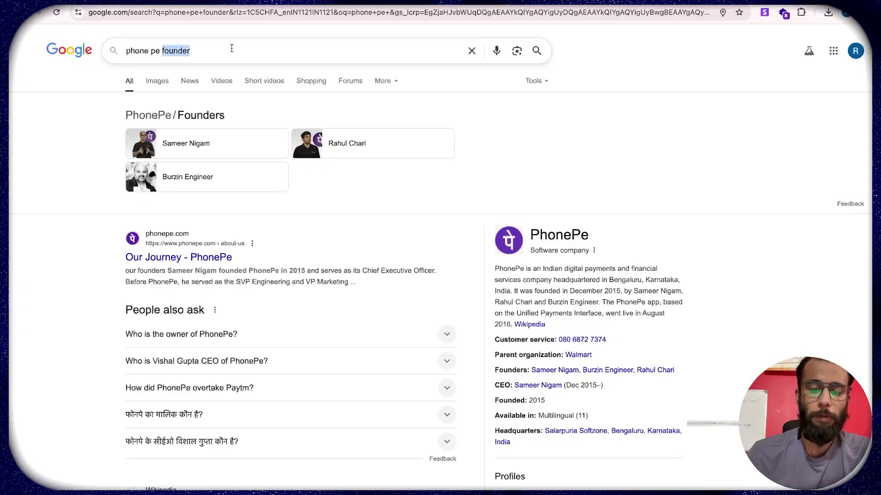
pyautogui.write('payment gateway')
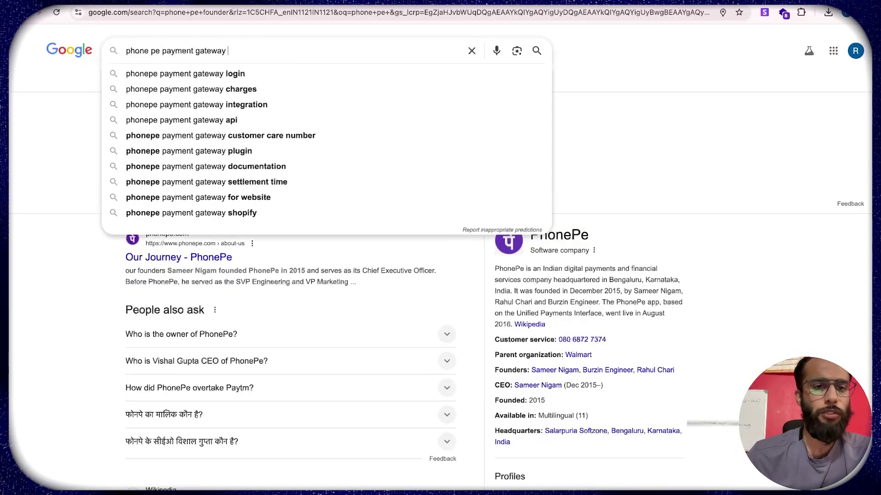
pyautogui.press('Return')
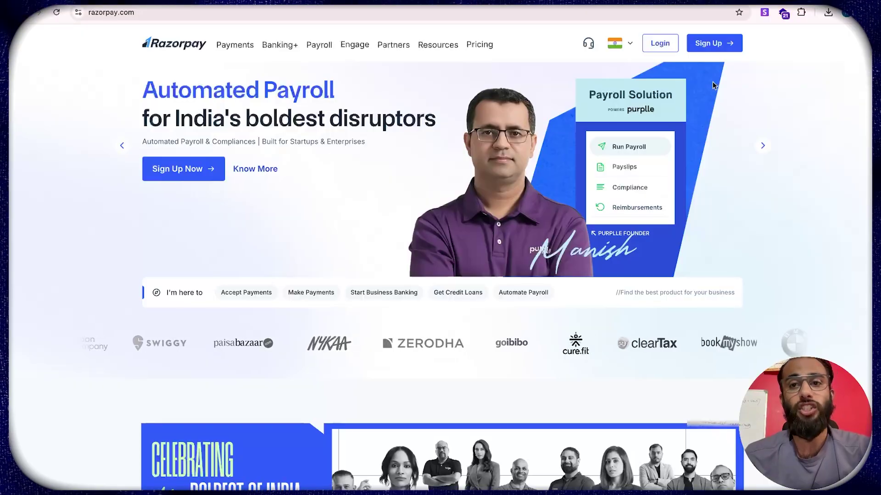
# Search Google for shiprocket in a new browser tab, without the word trends.
pyautogui.hotkey('ctrl', 't')
pyautogui.write('shiprocket')
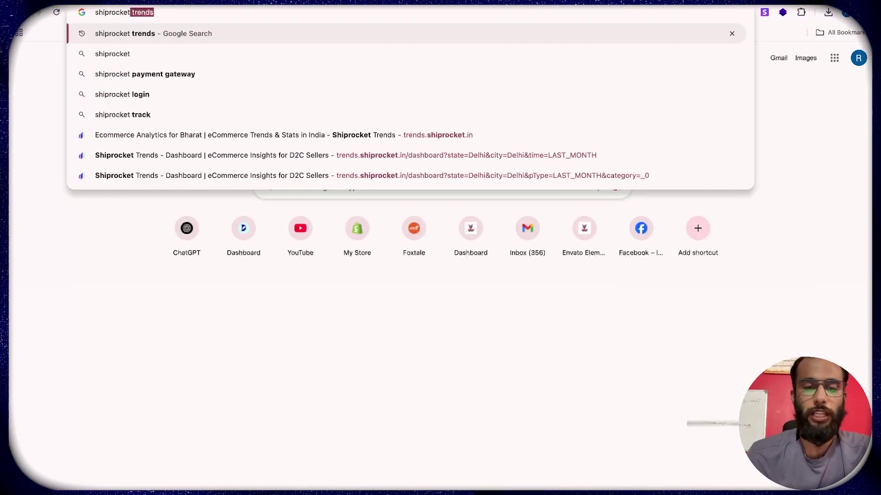
pyautogui.press('Return')
pyautogui.doubleClick(178, 51)
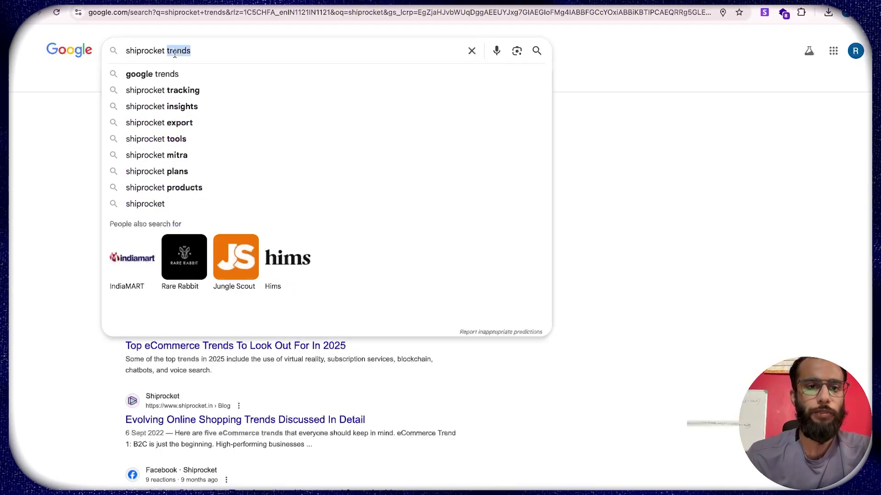
pyautogui.press('BackSpace')
pyautogui.press('Return')
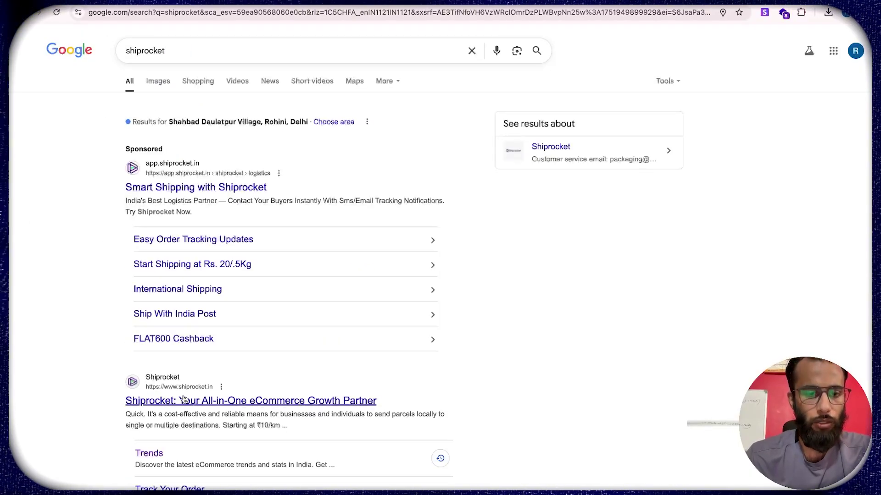